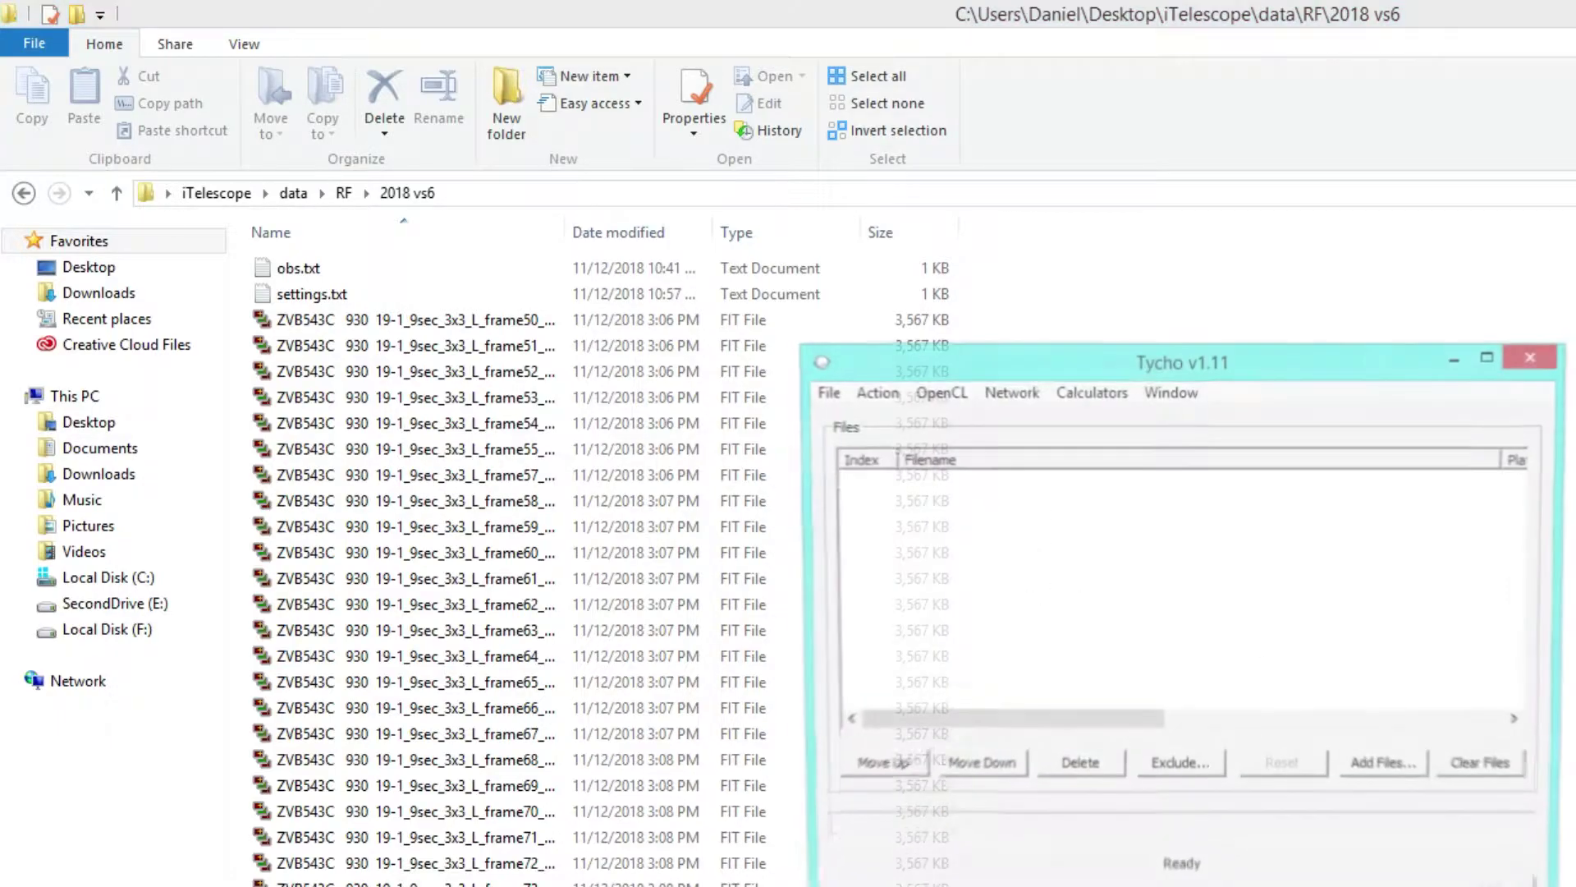
# Load all FITS images from the 2018 vs6 folder into the Tycho file list
pyautogui.moveTo(1136, 352); pyautogui.dragTo(747, 233)
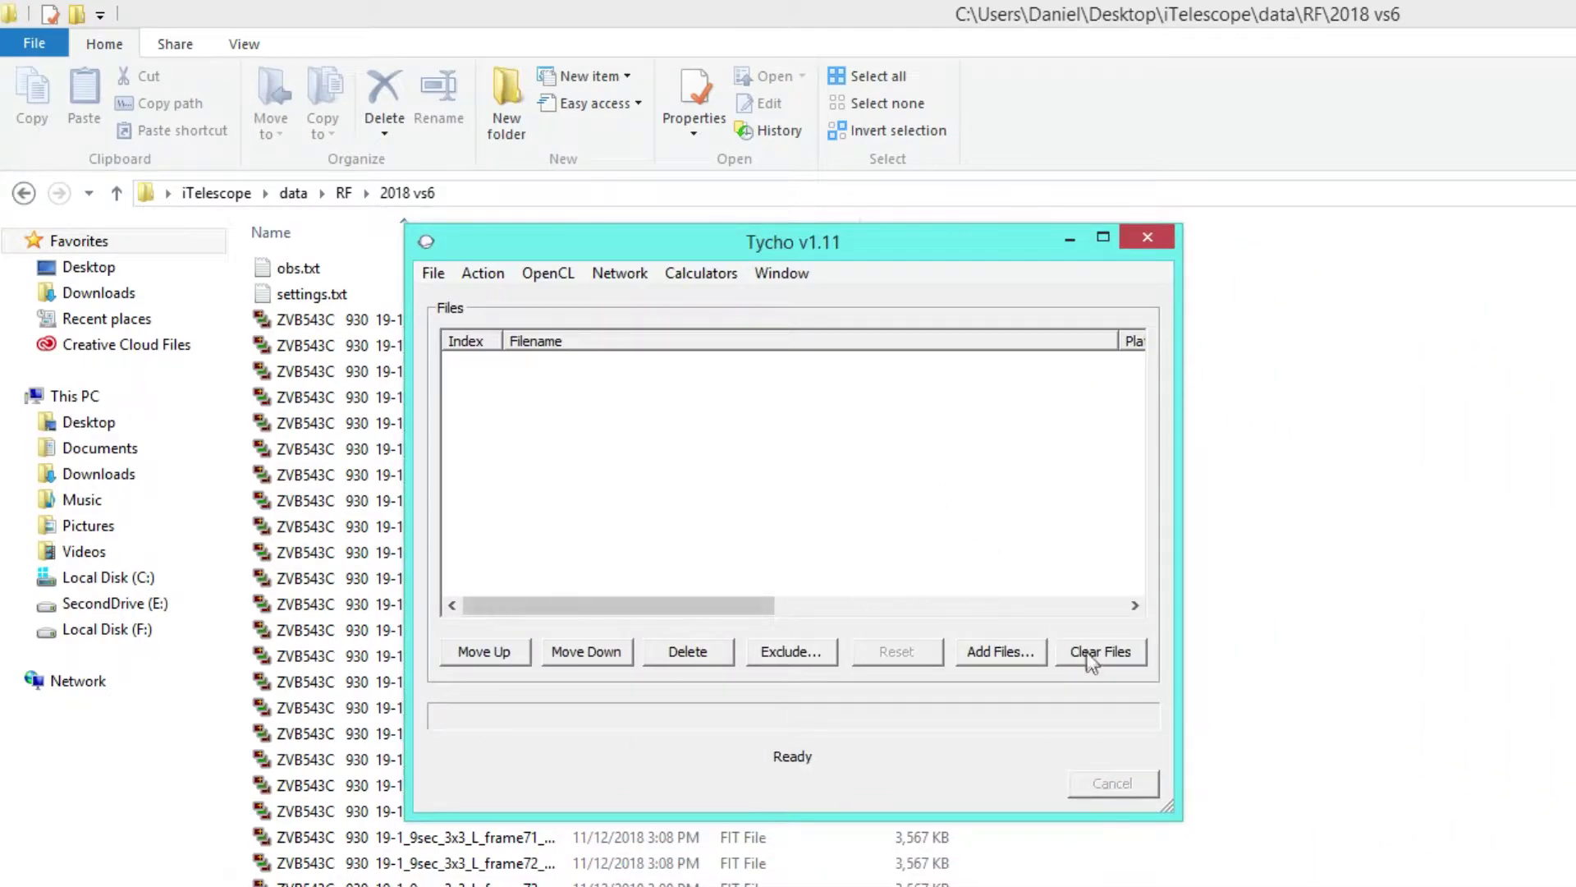
pyautogui.click(1009, 654)
pyautogui.click(1033, 515)
pyautogui.hotkey('ctrl', 'a')
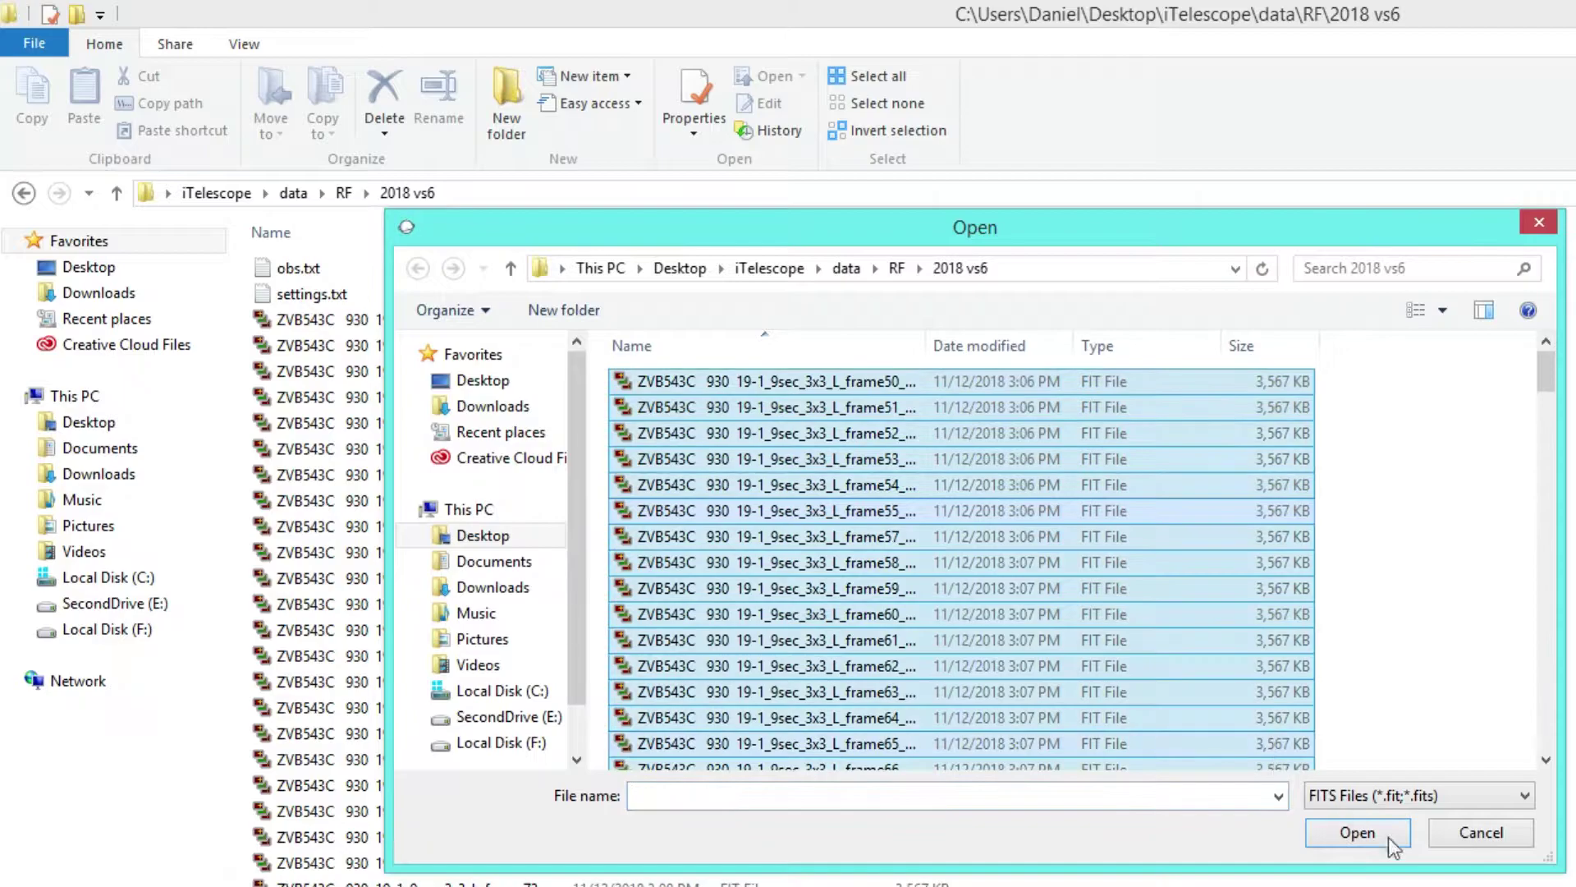
pyautogui.click(1379, 844)
# Widen the main Tycho window to examine the plate-solved, timing and image-size columns of the loaded files
pyautogui.moveTo(706, 618); pyautogui.dragTo(940, 617)
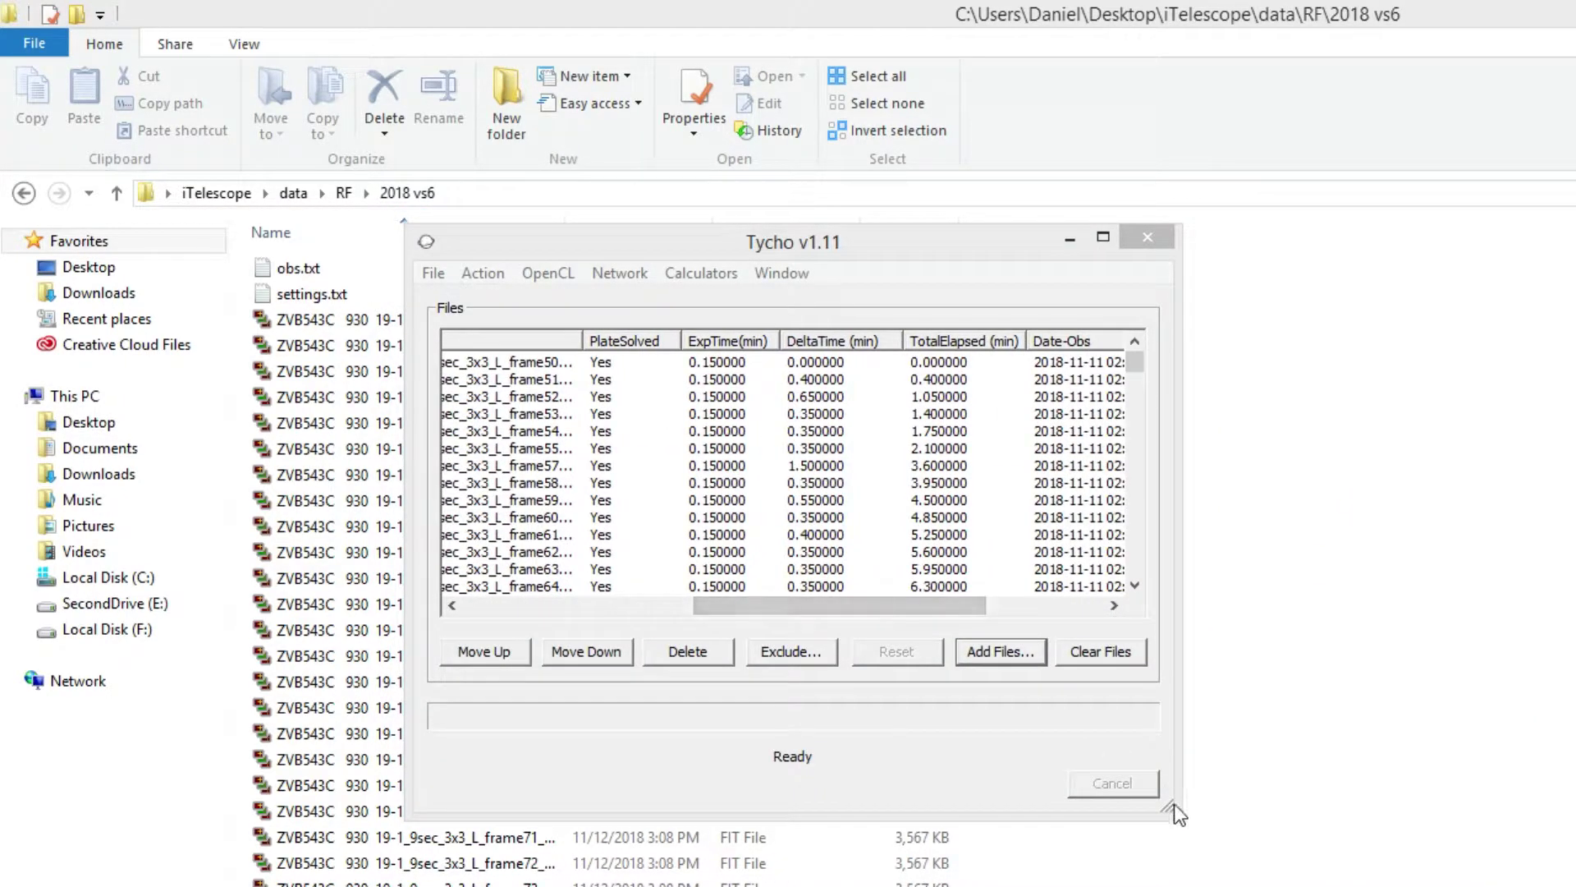
pyautogui.moveTo(1174, 811); pyautogui.dragTo(1419, 841)
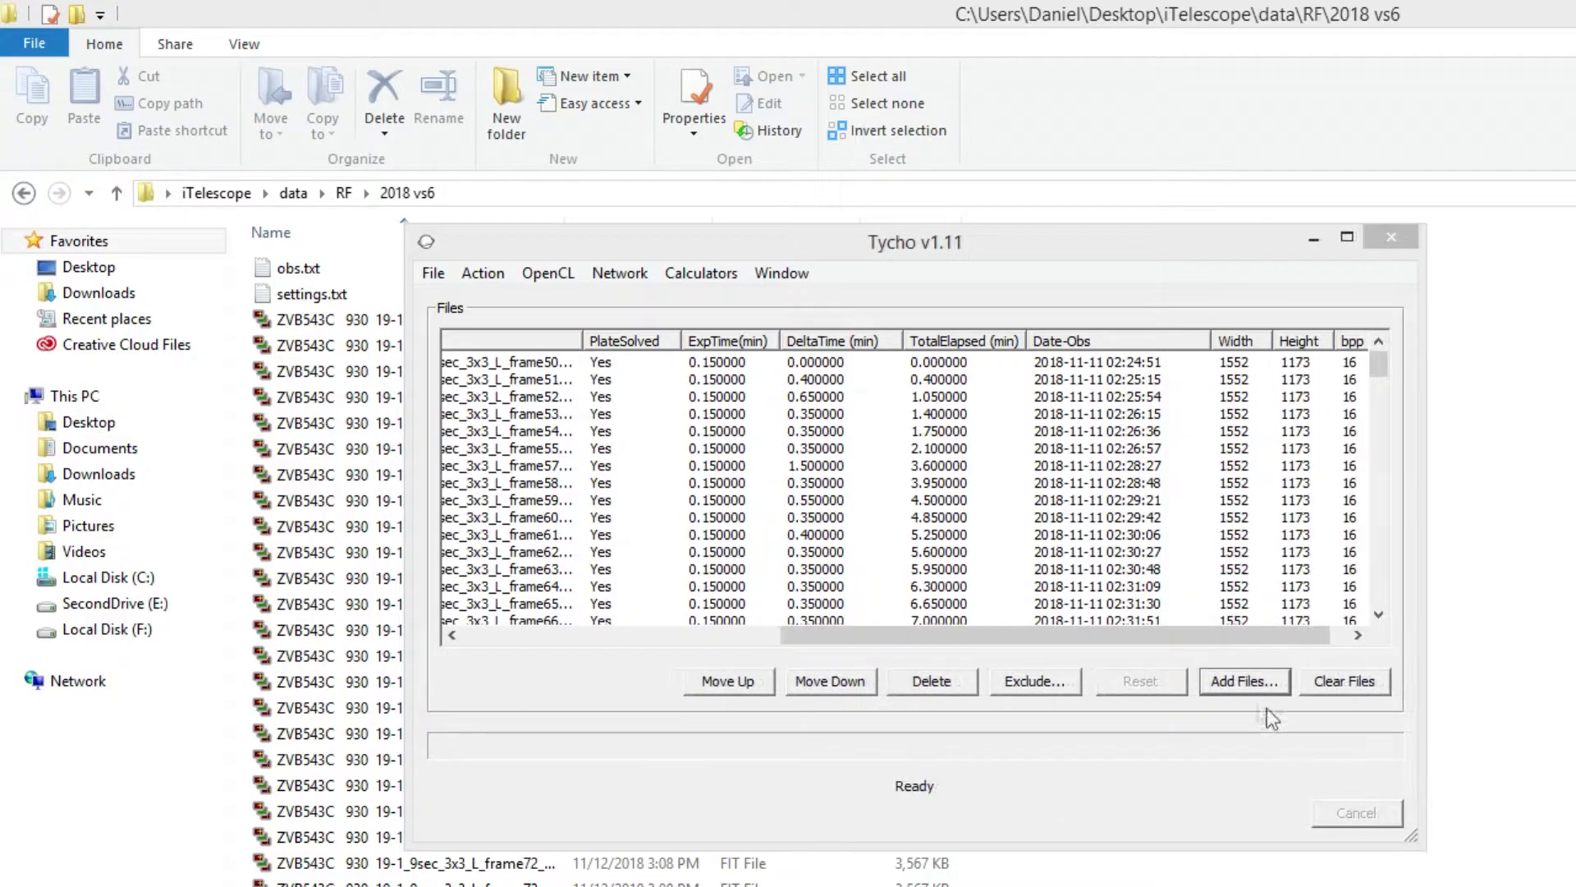
pyautogui.moveTo(1155, 633); pyautogui.dragTo(1194, 636)
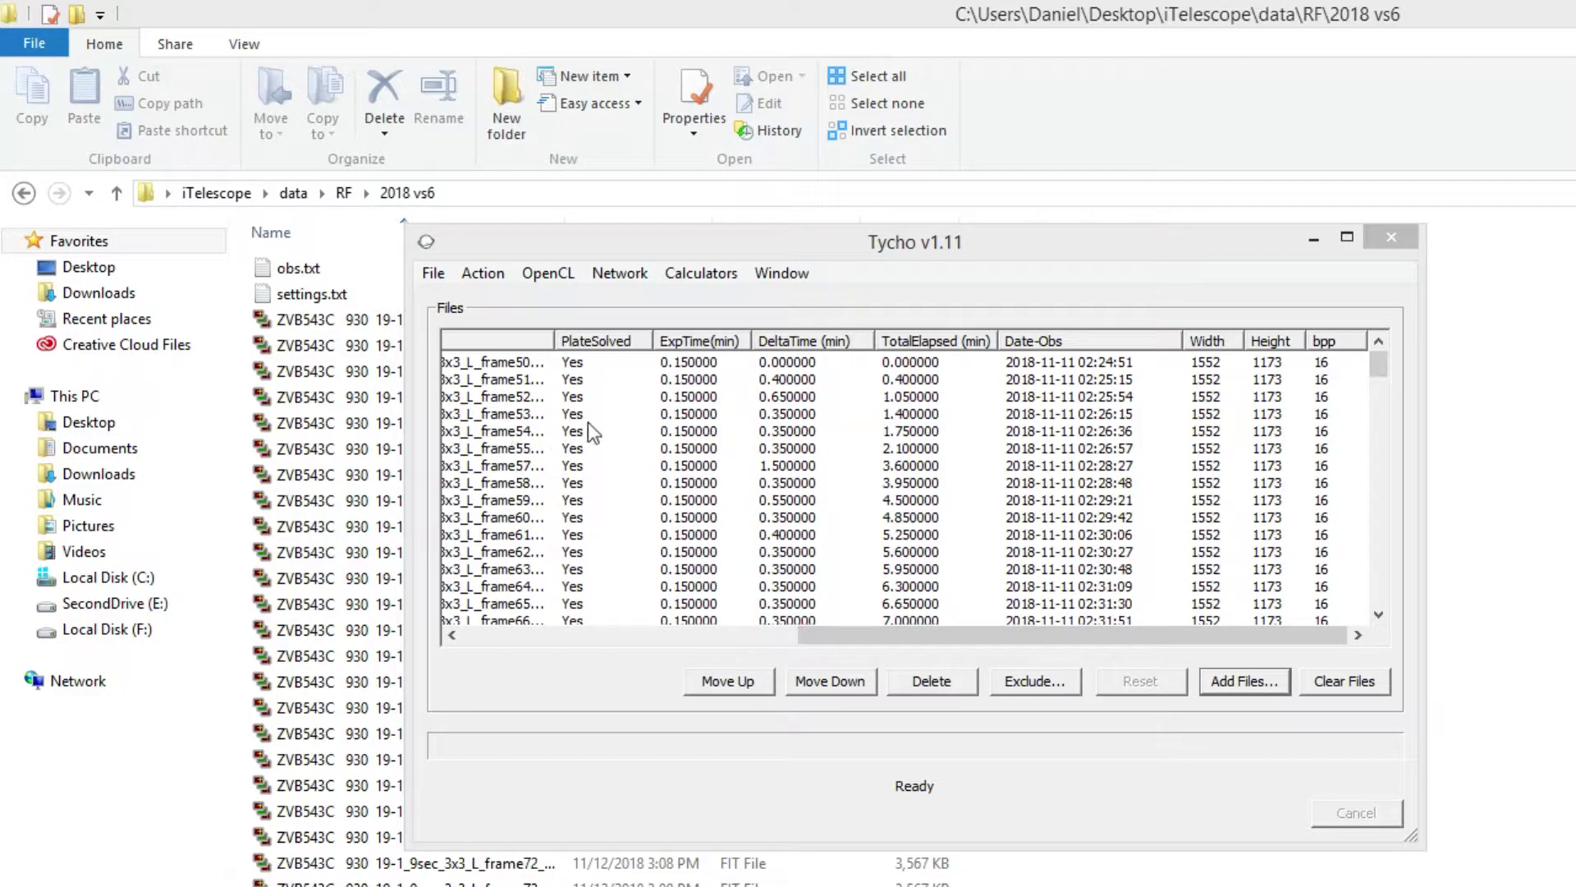
# Run the Synthetic Tracker on the loaded images and bring the Star Subtraction Threshold dialog fully into view
pyautogui.click(485, 273)
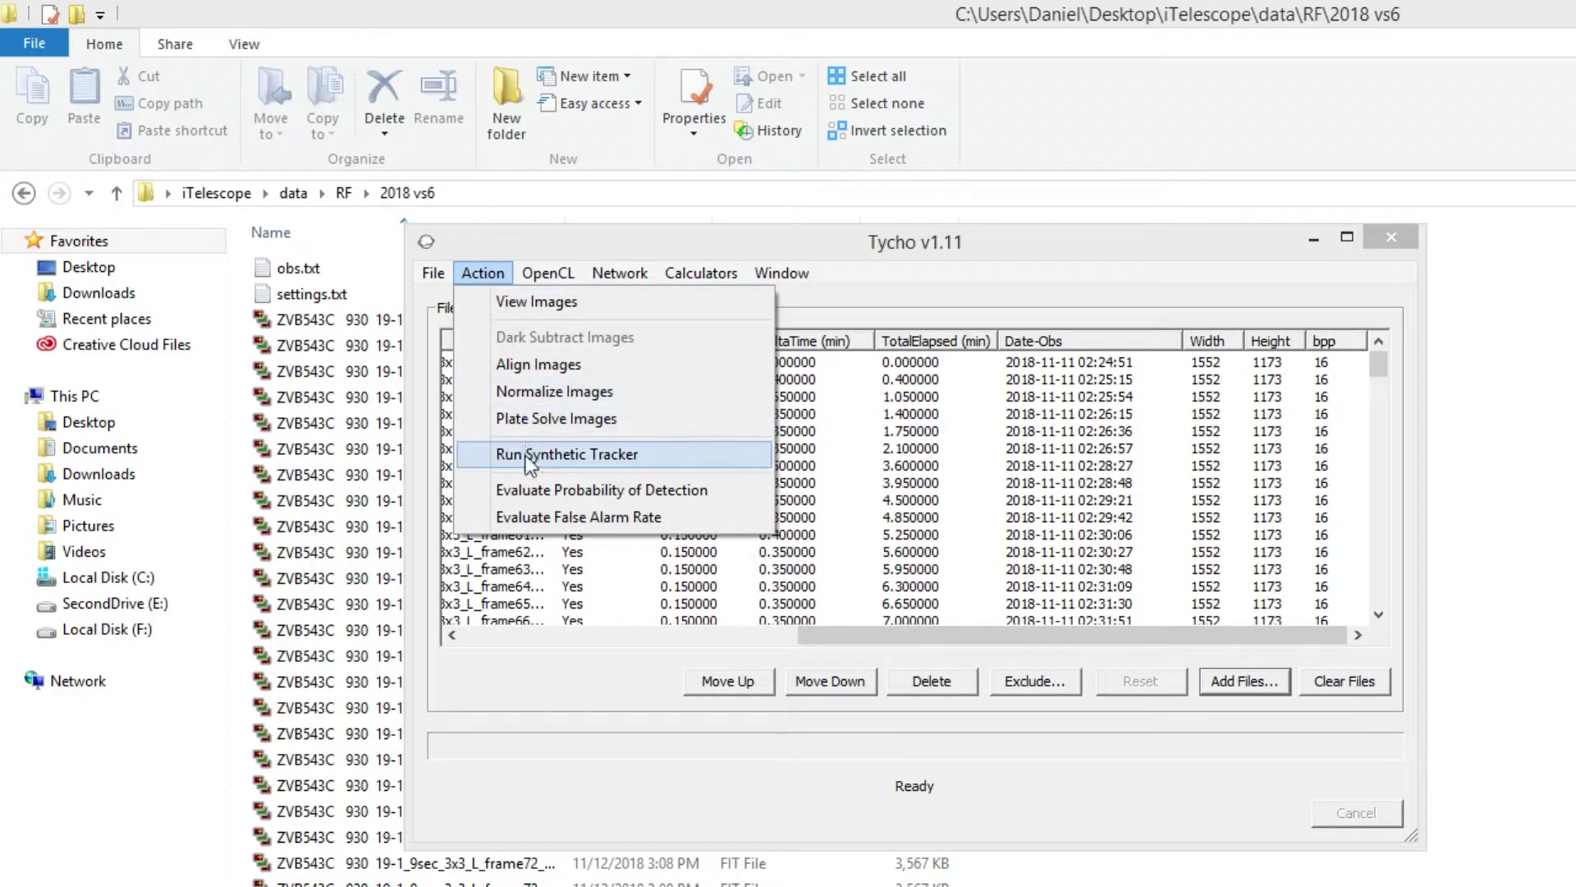
pyautogui.click(518, 457)
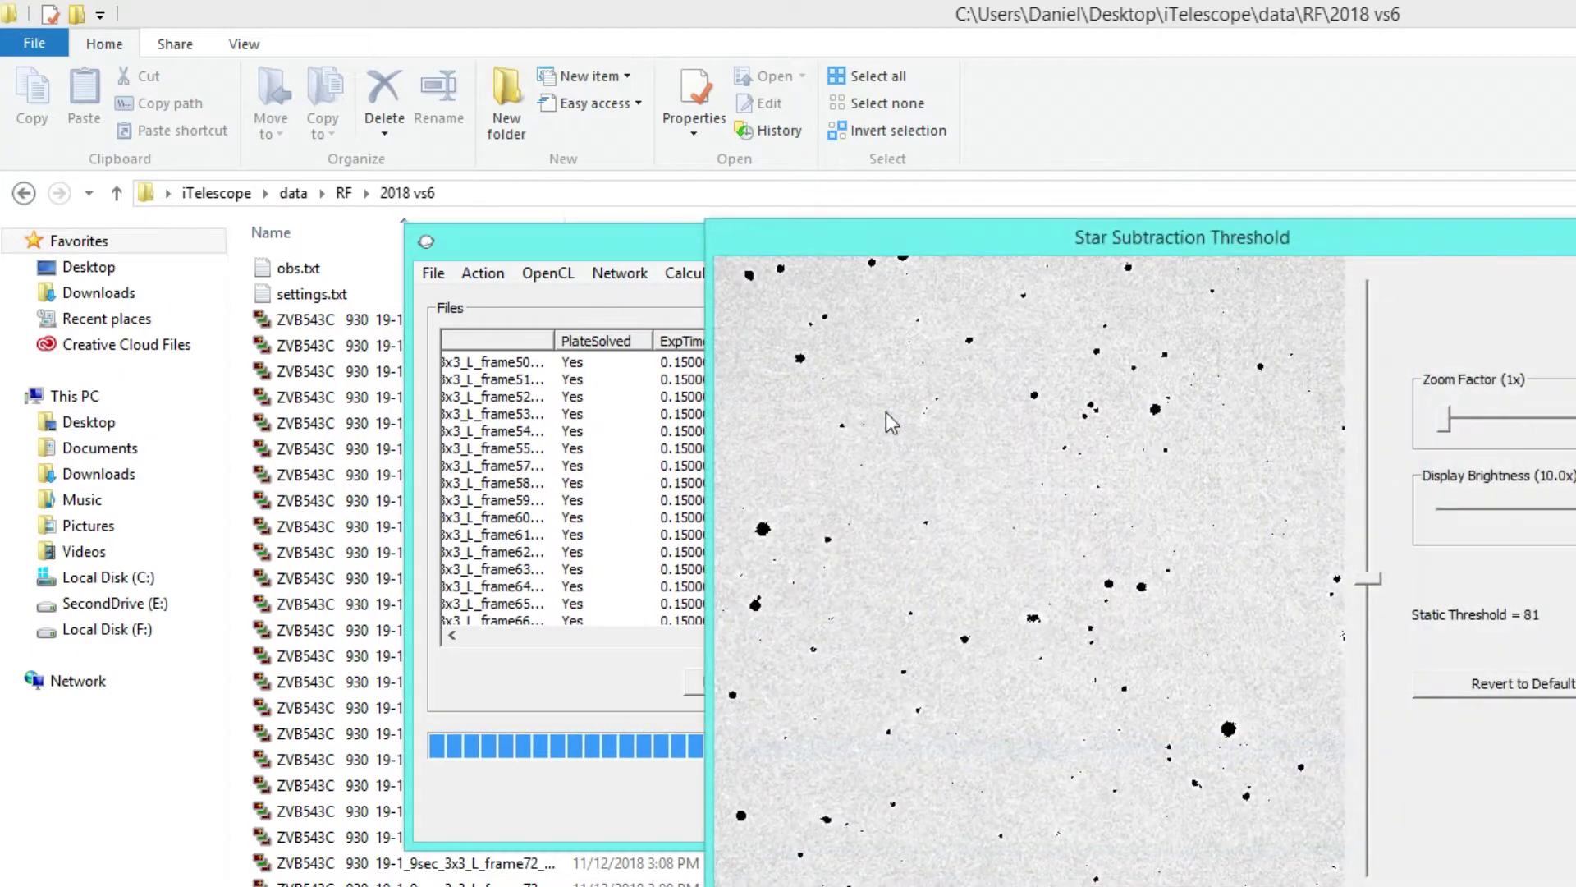
pyautogui.moveTo(954, 243); pyautogui.dragTo(560, 33)
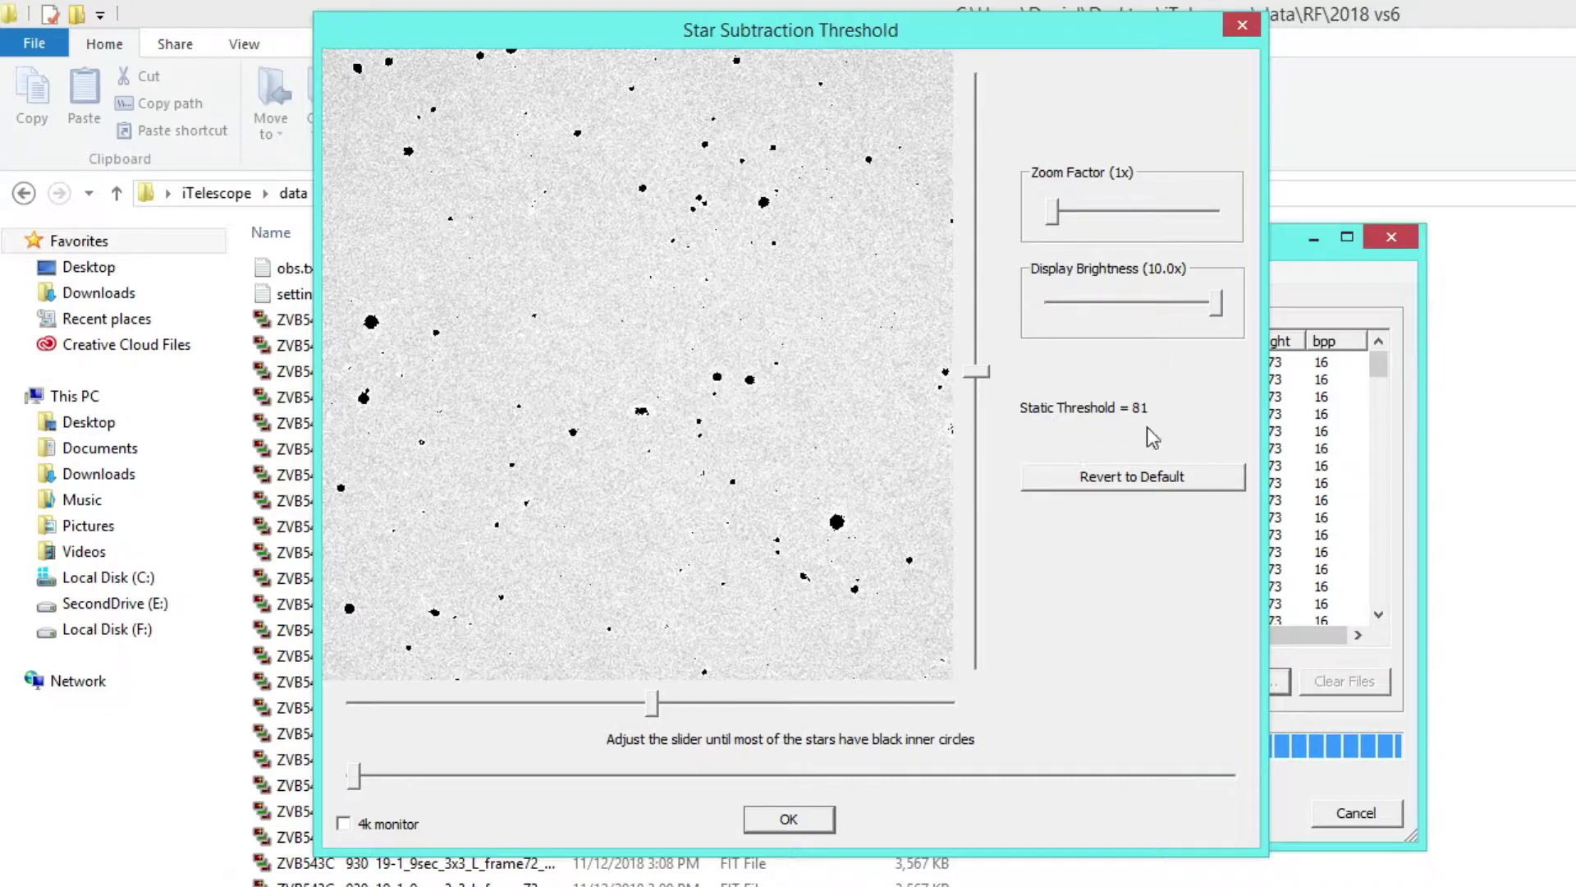
# Try static star subtraction thresholds of 79 and 78 on the preview and return the threshold to 81
pyautogui.click(358, 780)
pyautogui.scroll(-6, 388, 711)
pyautogui.scroll(3, 387, 711)
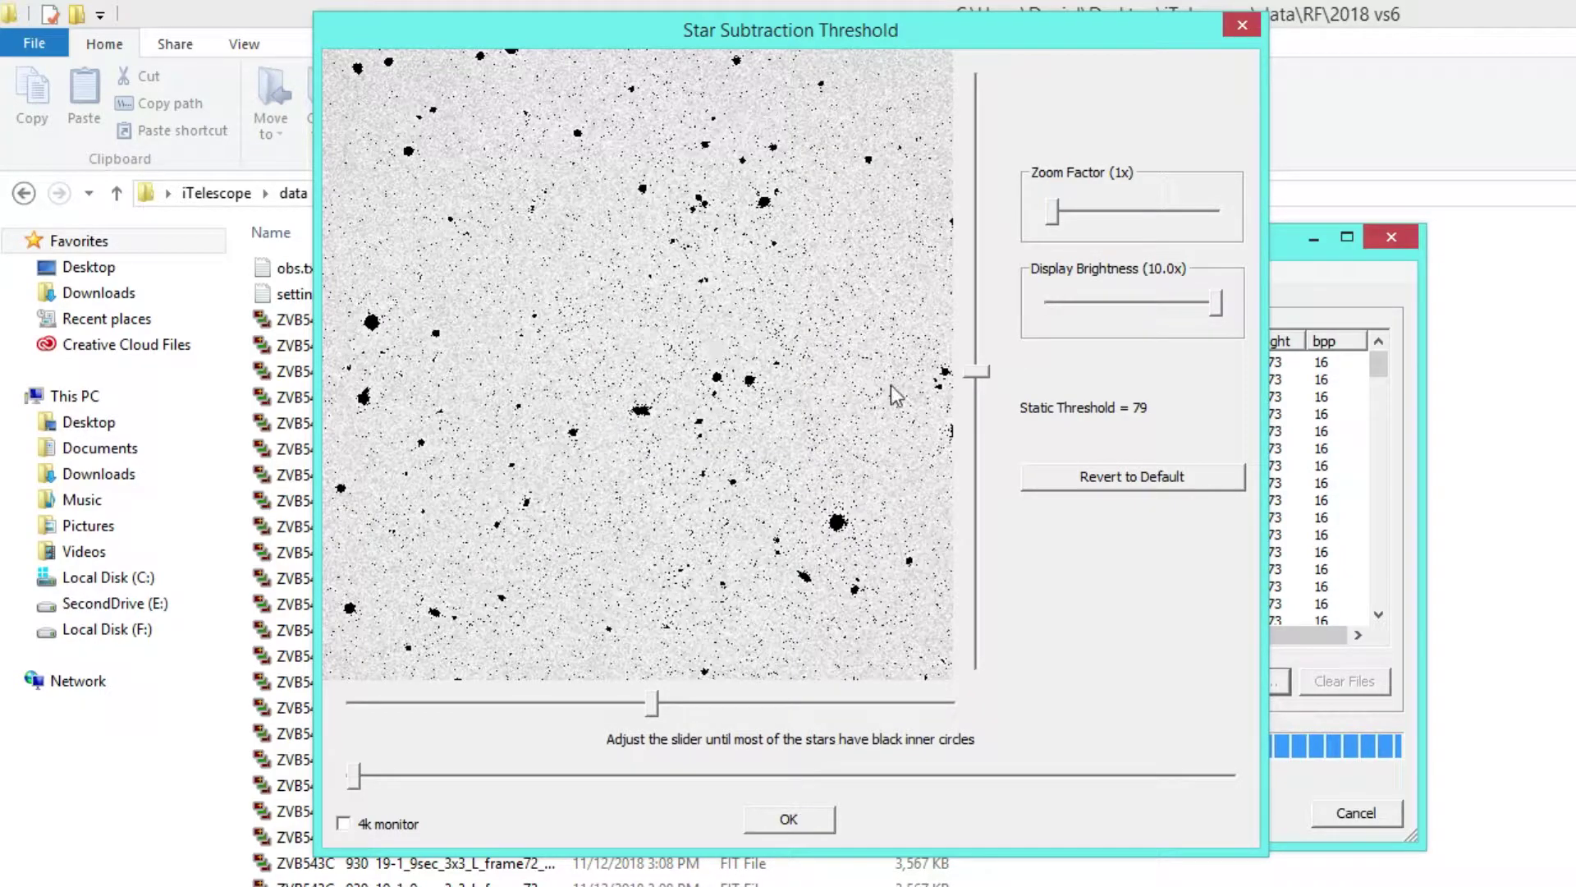
pyautogui.scroll(-2, 578, 337)
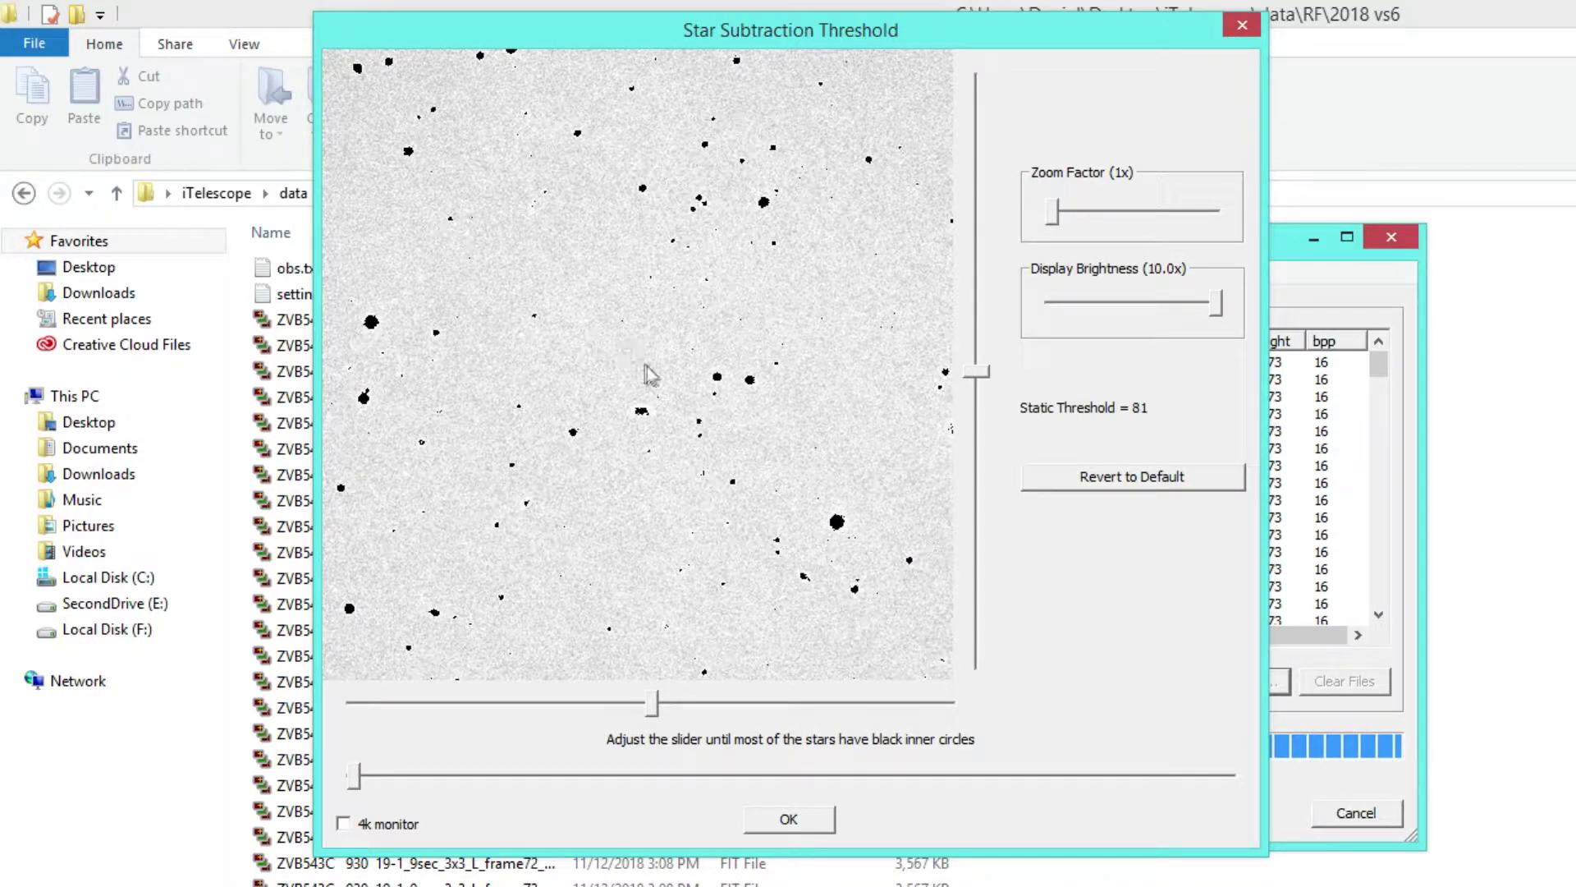
pyautogui.moveTo(559, 310); pyautogui.dragTo(586, 430)
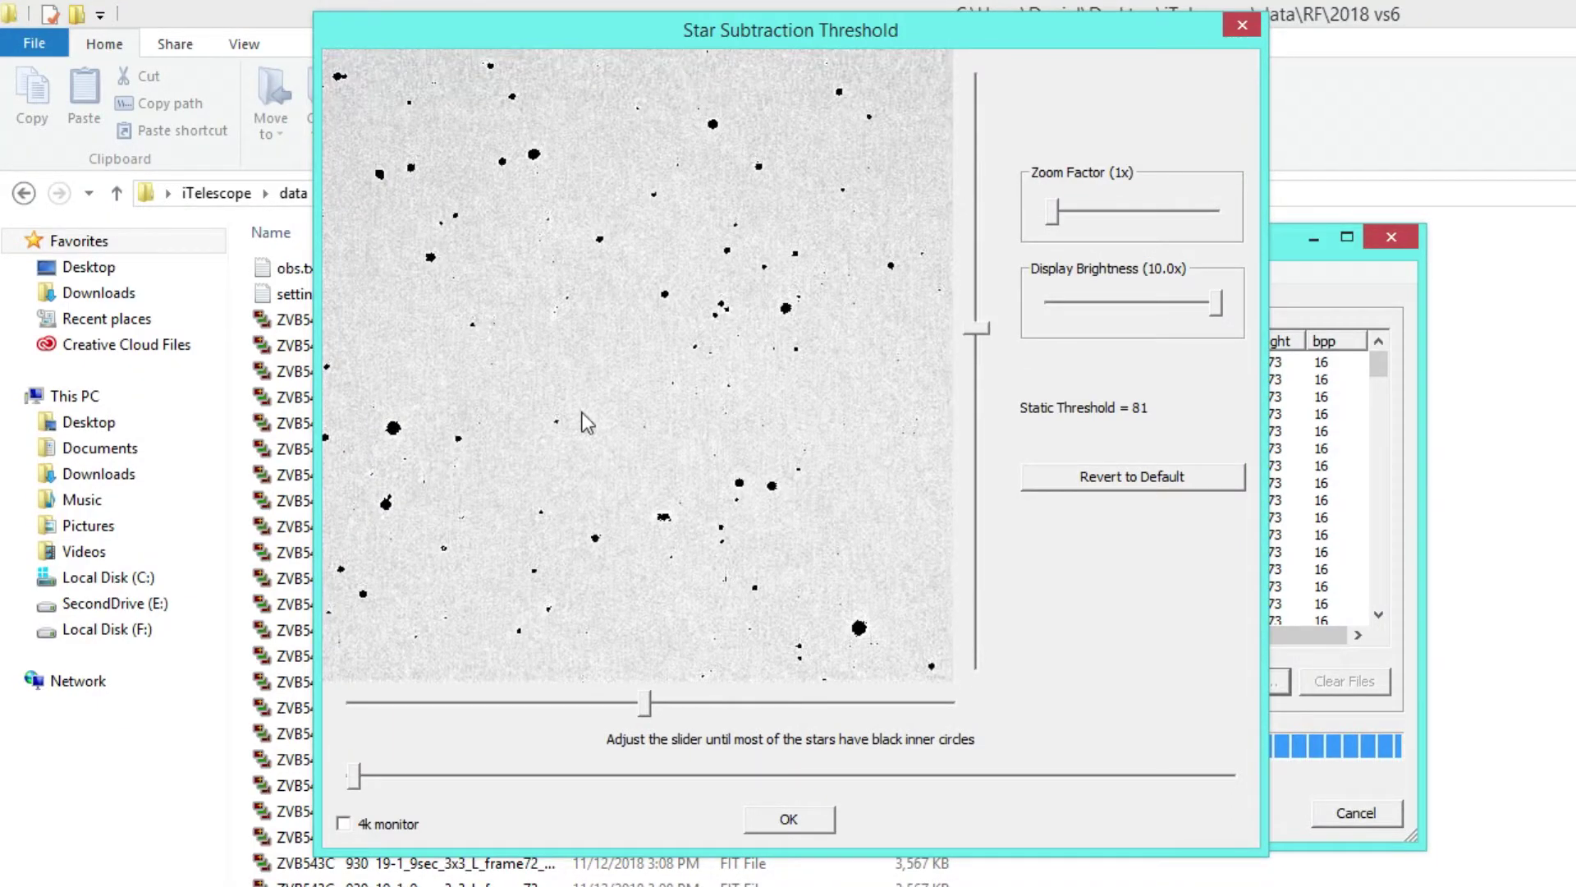
pyautogui.scroll(3, 539, 344)
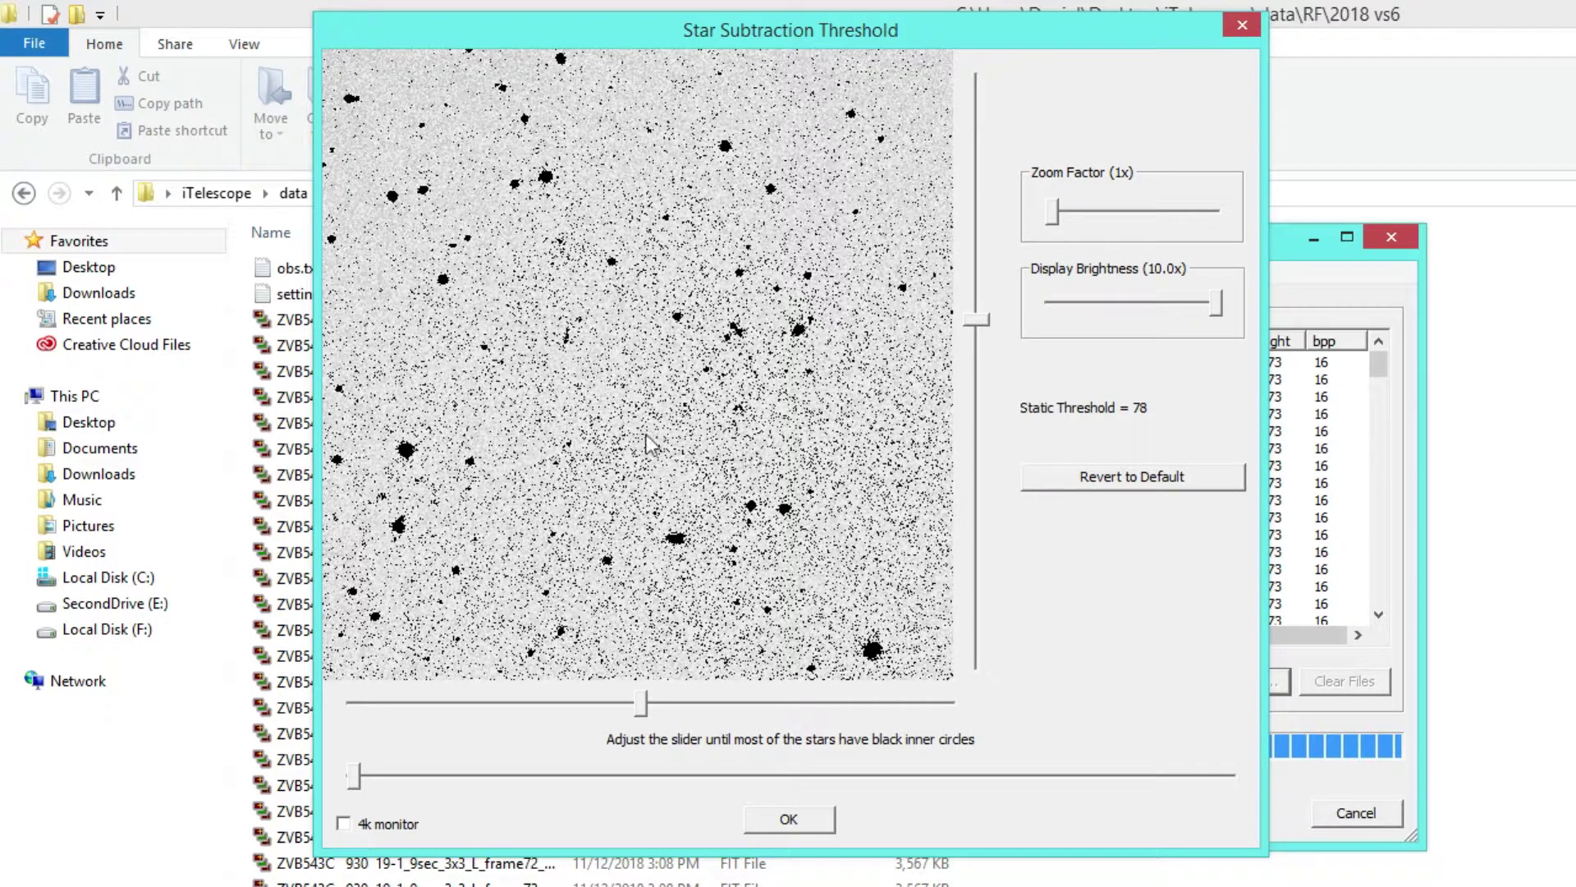
pyautogui.scroll(-2, 623, 428)
pyautogui.scroll(-1, 627, 432)
# Inspect the star masking across the whole frame and accept the static threshold of 81
pyautogui.moveTo(589, 342); pyautogui.dragTo(688, 480)
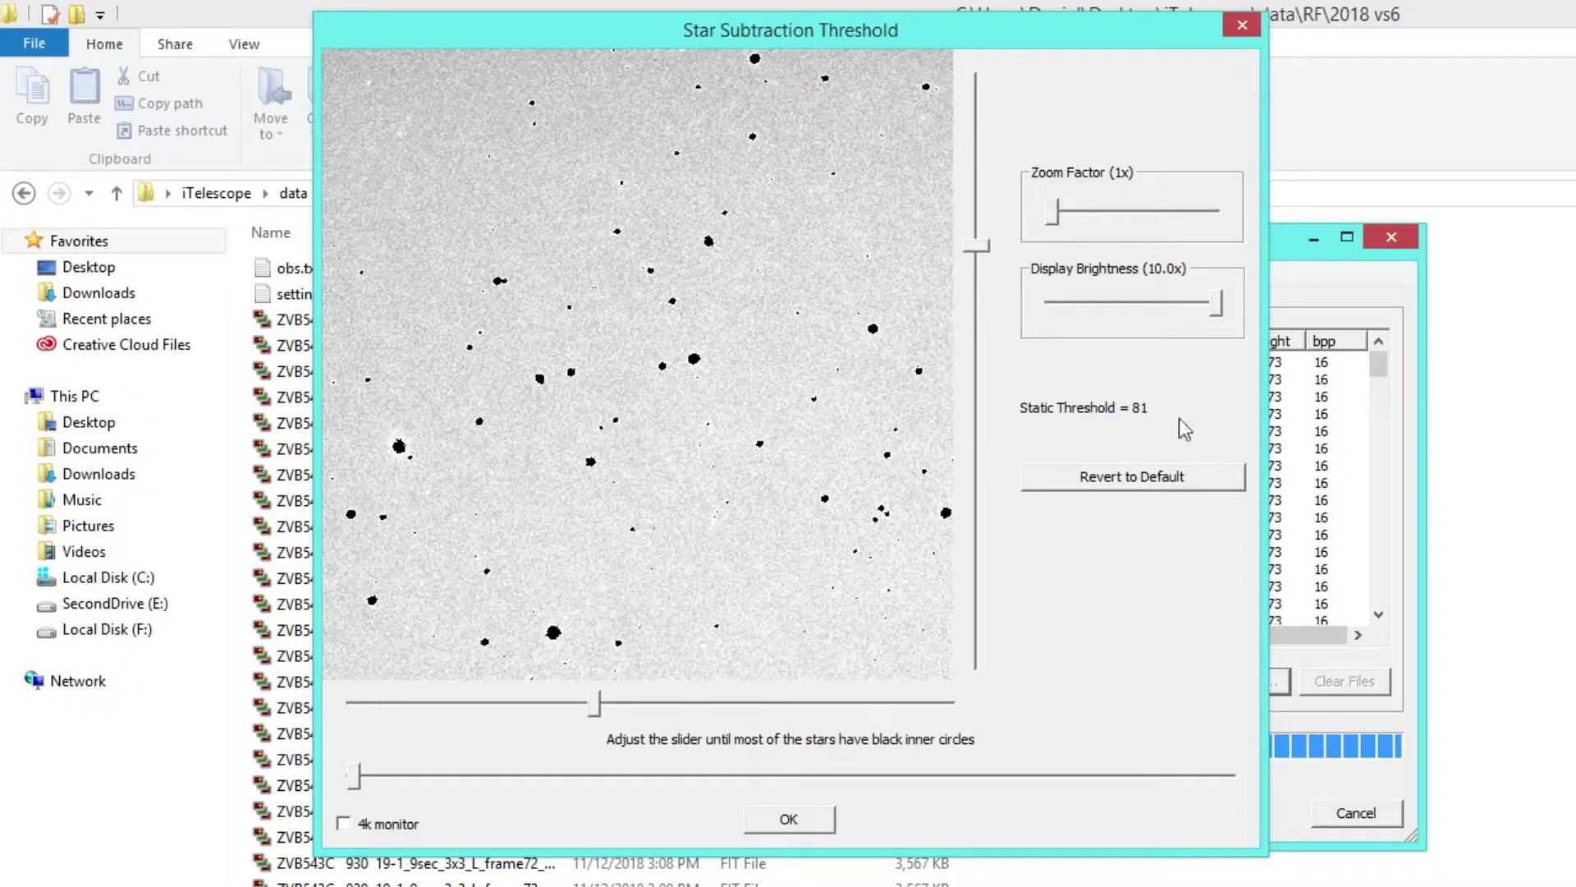
pyautogui.moveTo(786, 457); pyautogui.dragTo(673, 263)
pyautogui.moveTo(653, 435)
pyautogui.mouseDown()
pyautogui.moveTo(628, 197)
pyautogui.moveTo(668, 309)
pyautogui.moveTo(845, 429)
pyautogui.mouseUp()
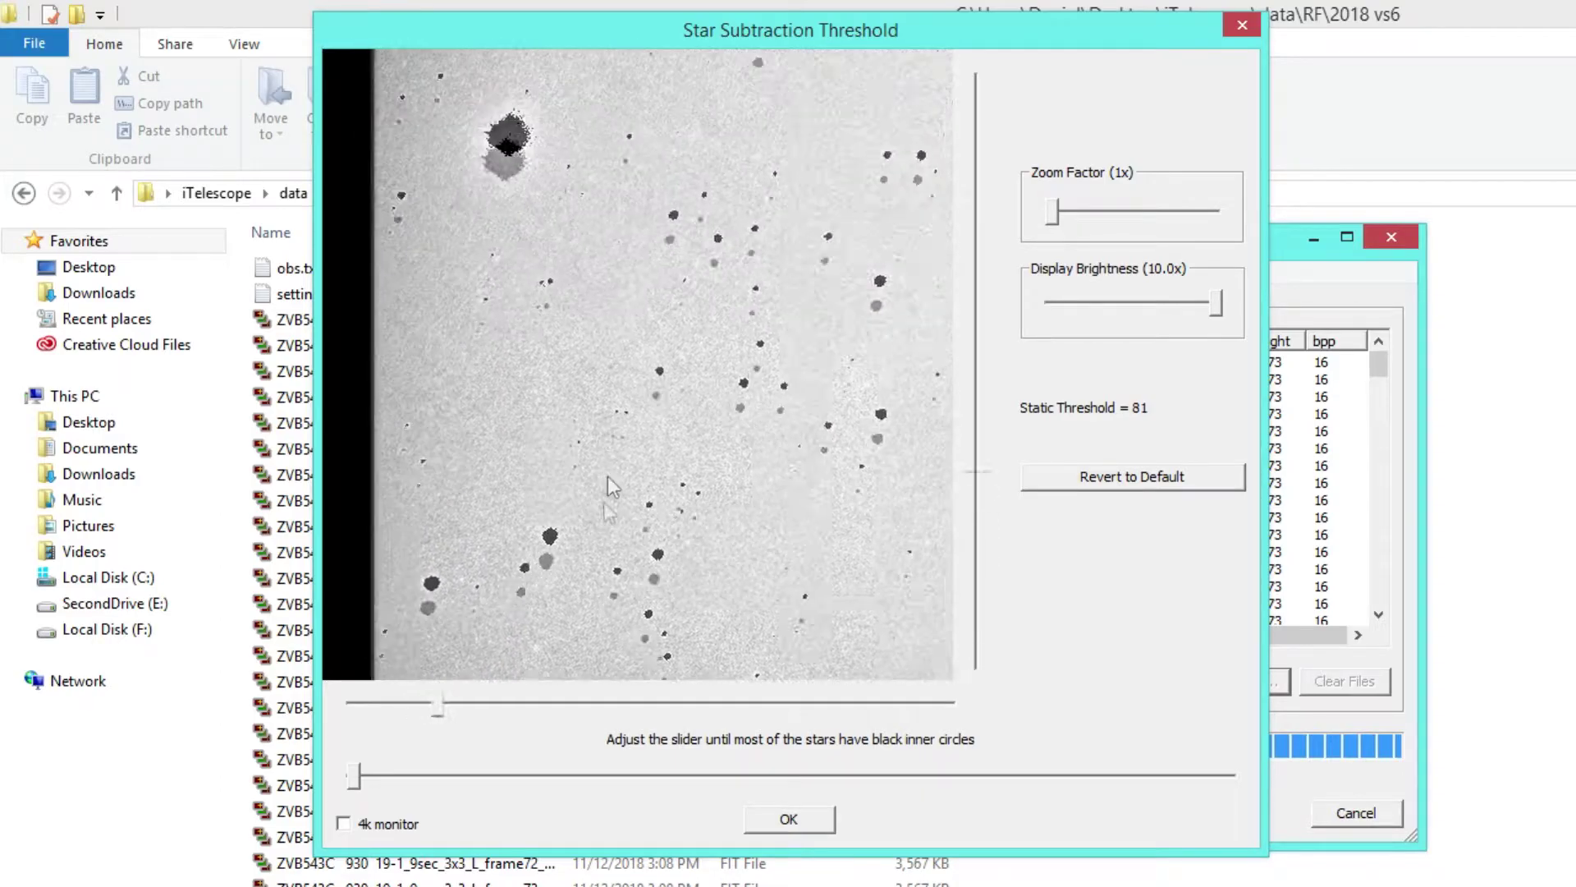
pyautogui.moveTo(608, 181); pyautogui.dragTo(598, 440)
pyautogui.moveTo(595, 213); pyautogui.dragTo(589, 425)
pyautogui.moveTo(599, 271); pyautogui.dragTo(622, 501)
pyautogui.moveTo(739, 469)
pyautogui.mouseDown()
pyautogui.moveTo(599, 264)
pyautogui.moveTo(588, 499)
pyautogui.moveTo(649, 476)
pyautogui.moveTo(663, 331)
pyautogui.moveTo(721, 457)
pyautogui.moveTo(810, 345)
pyautogui.moveTo(738, 295)
pyautogui.moveTo(644, 293)
pyautogui.moveTo(652, 368)
pyautogui.mouseUp()
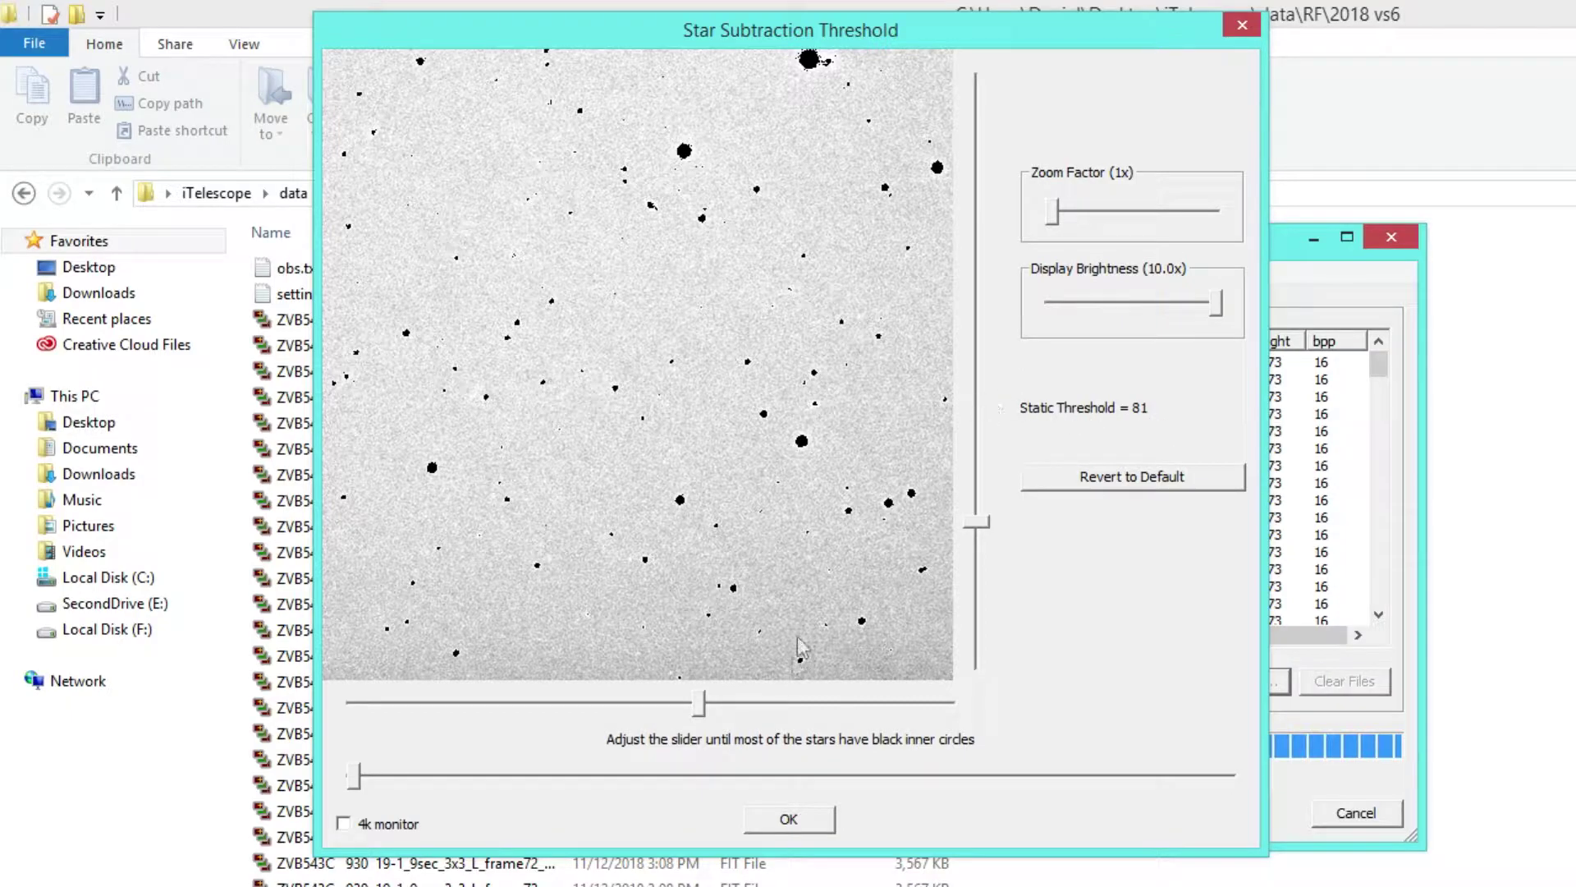
pyautogui.click(789, 822)
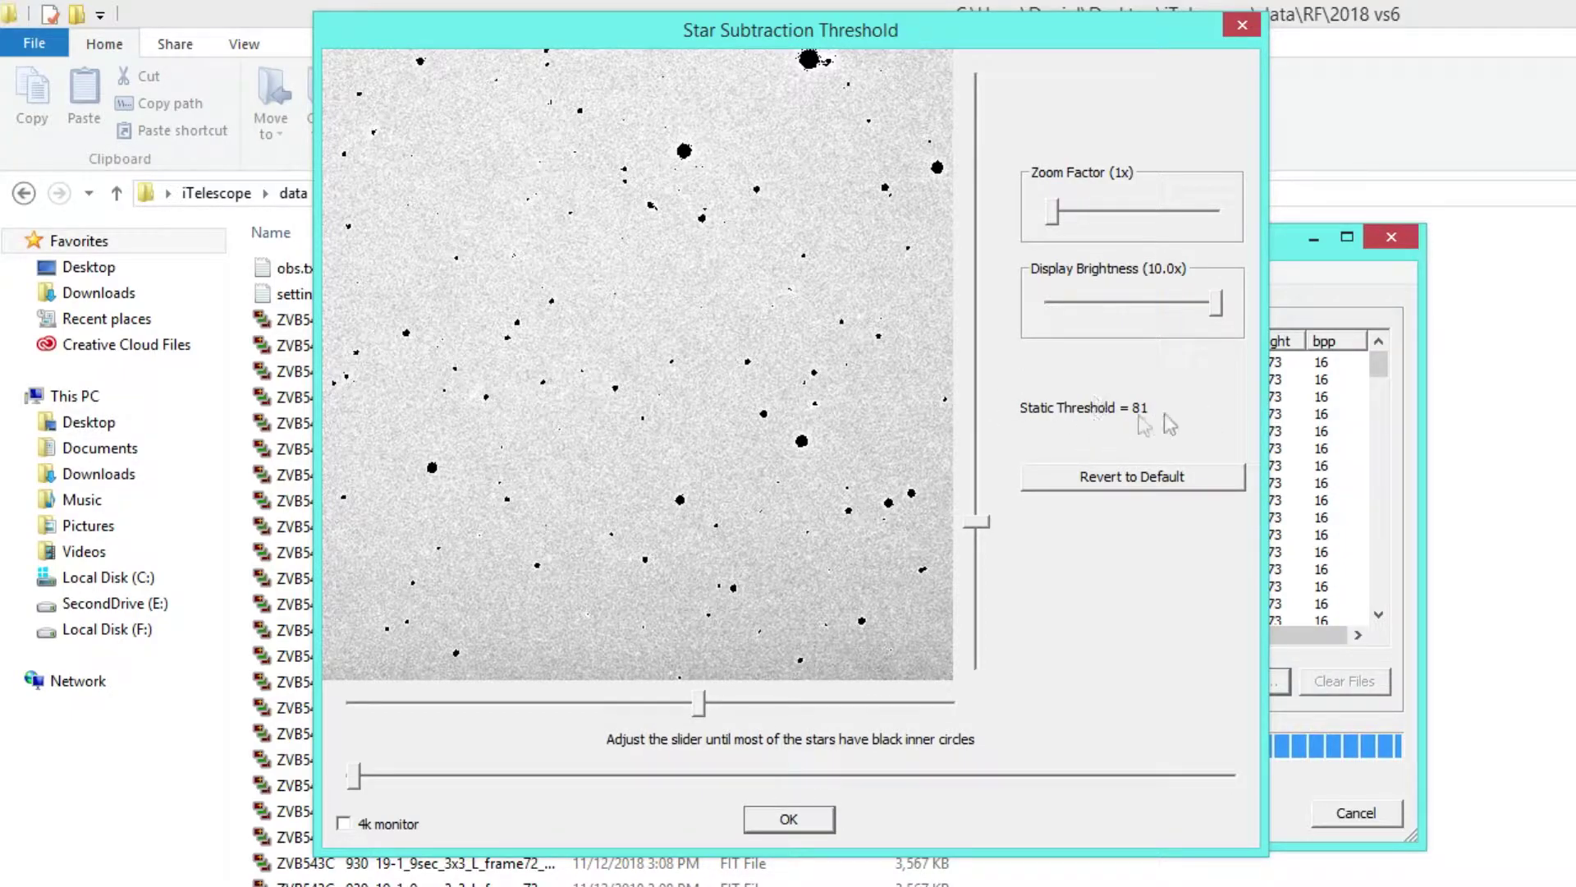
pyautogui.click(803, 821)
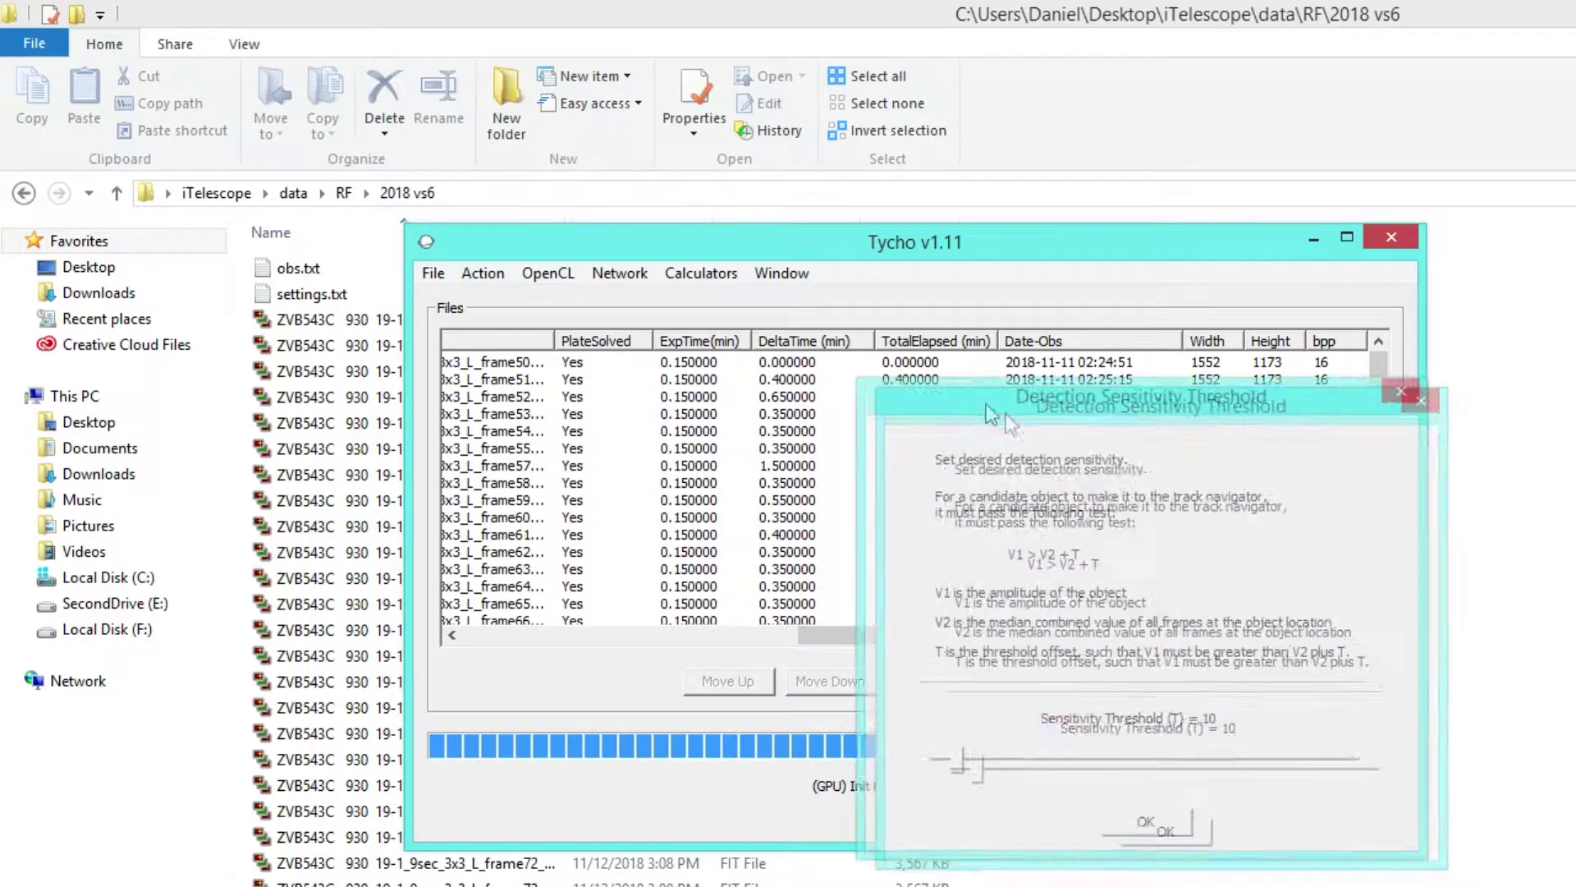
# Try a detection sensitivity threshold of 22, return it to about 10 and accept the setting
pyautogui.moveTo(691, 250); pyautogui.dragTo(611, 240)
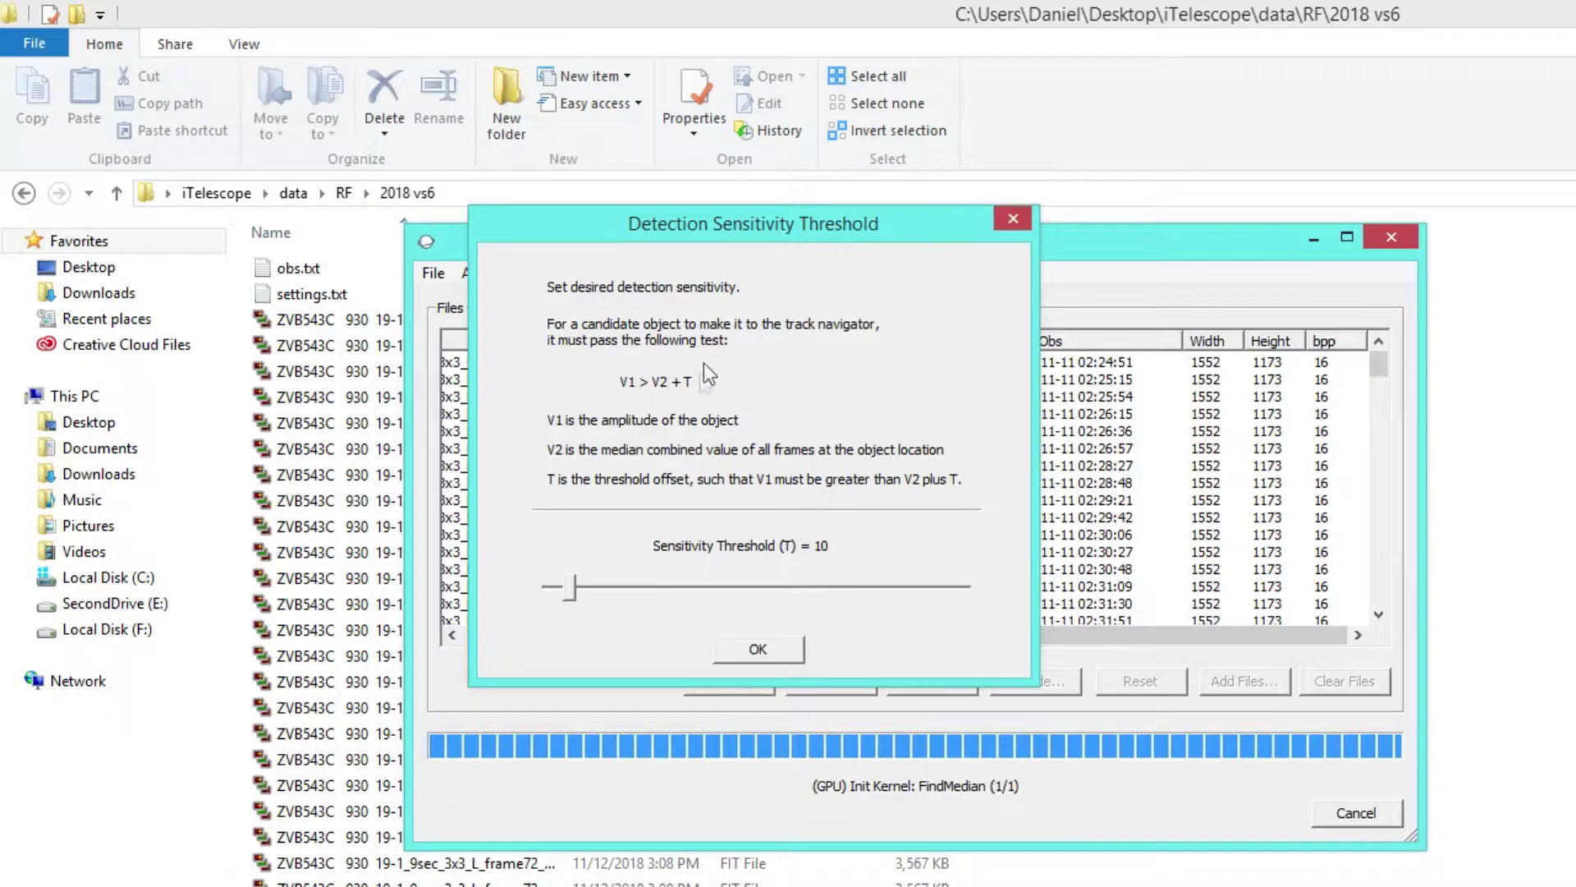
pyautogui.moveTo(574, 592); pyautogui.dragTo(598, 589)
pyautogui.moveTo(685, 238); pyautogui.dragTo(669, 206)
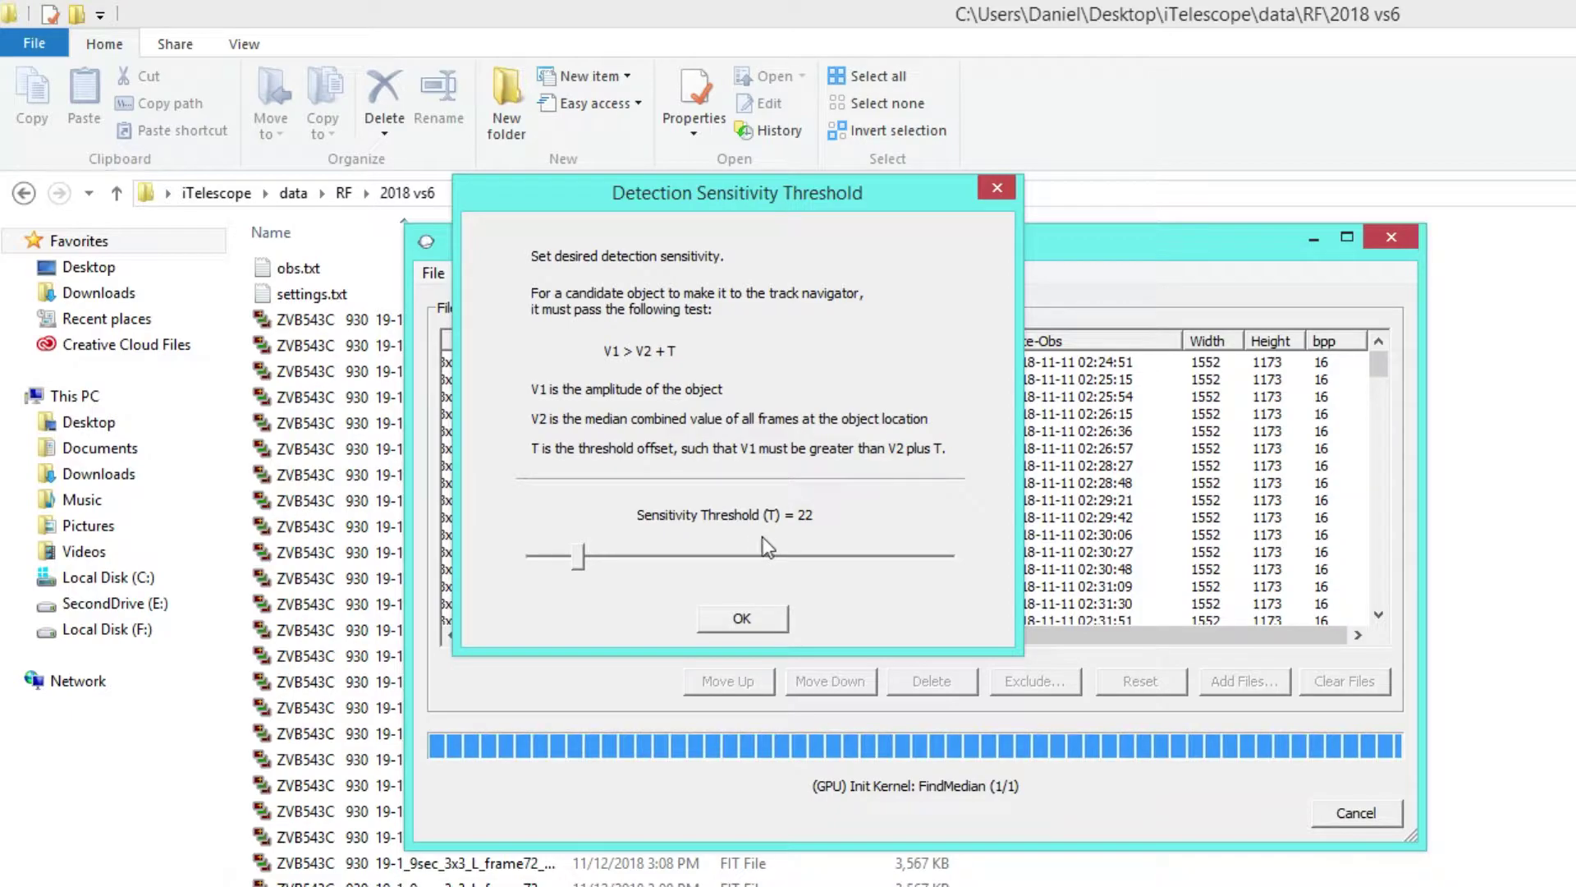
pyautogui.moveTo(565, 558); pyautogui.dragTo(580, 554)
pyautogui.moveTo(580, 560); pyautogui.dragTo(552, 562)
pyautogui.click(741, 620)
# Proceed with motion vectors adaptive to the image set and bring the adaptive configuration into view
pyautogui.moveTo(1067, 490); pyautogui.dragTo(634, 314)
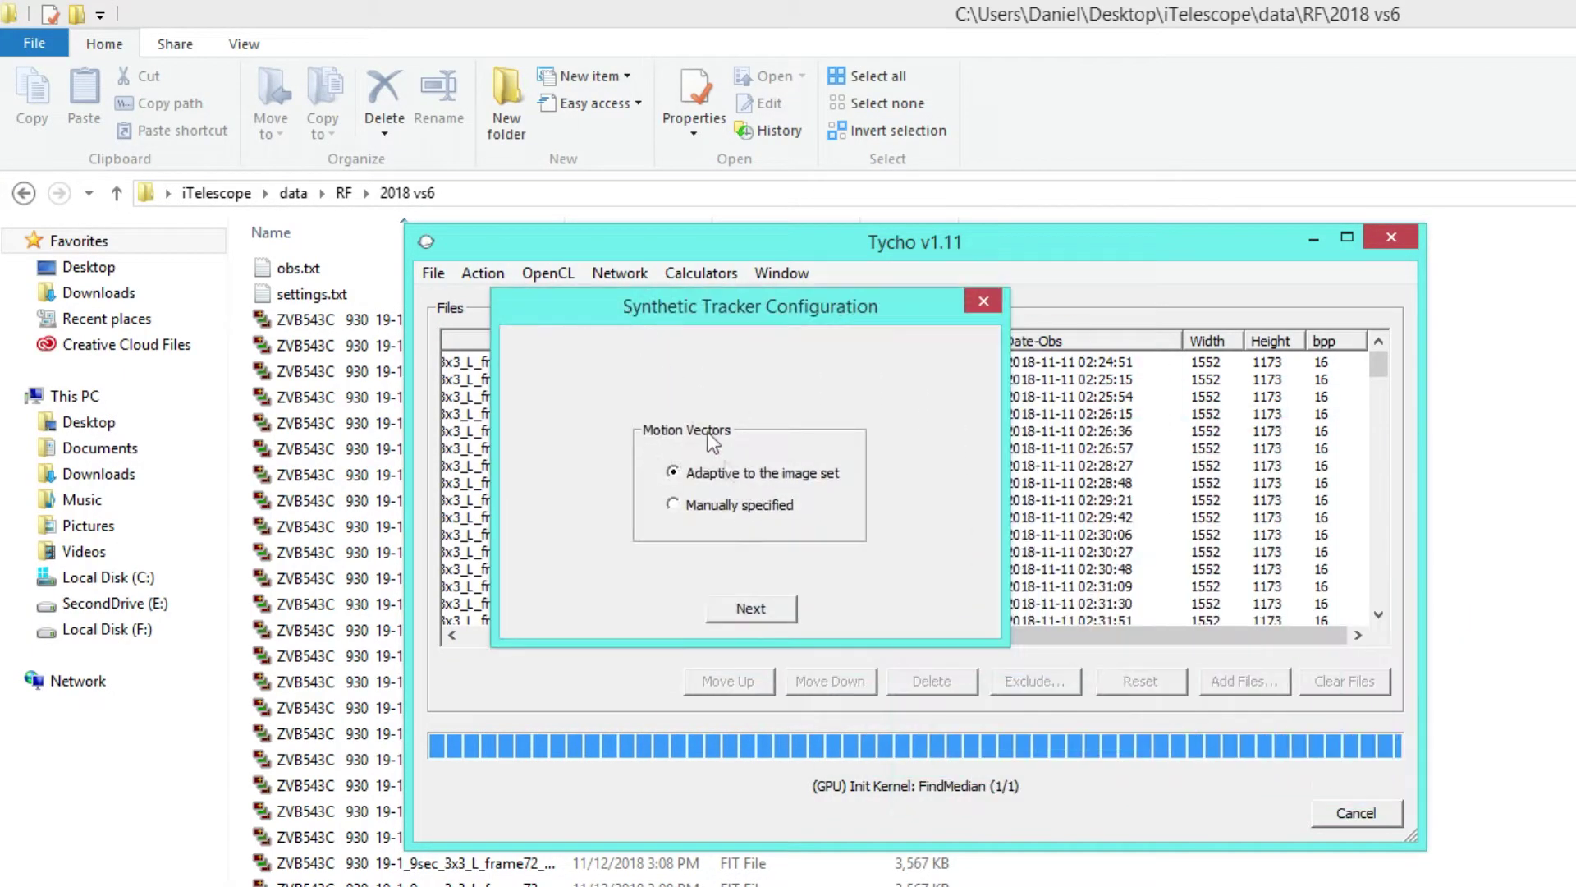
pyautogui.click(750, 608)
pyautogui.moveTo(994, 222); pyautogui.dragTo(278, 62)
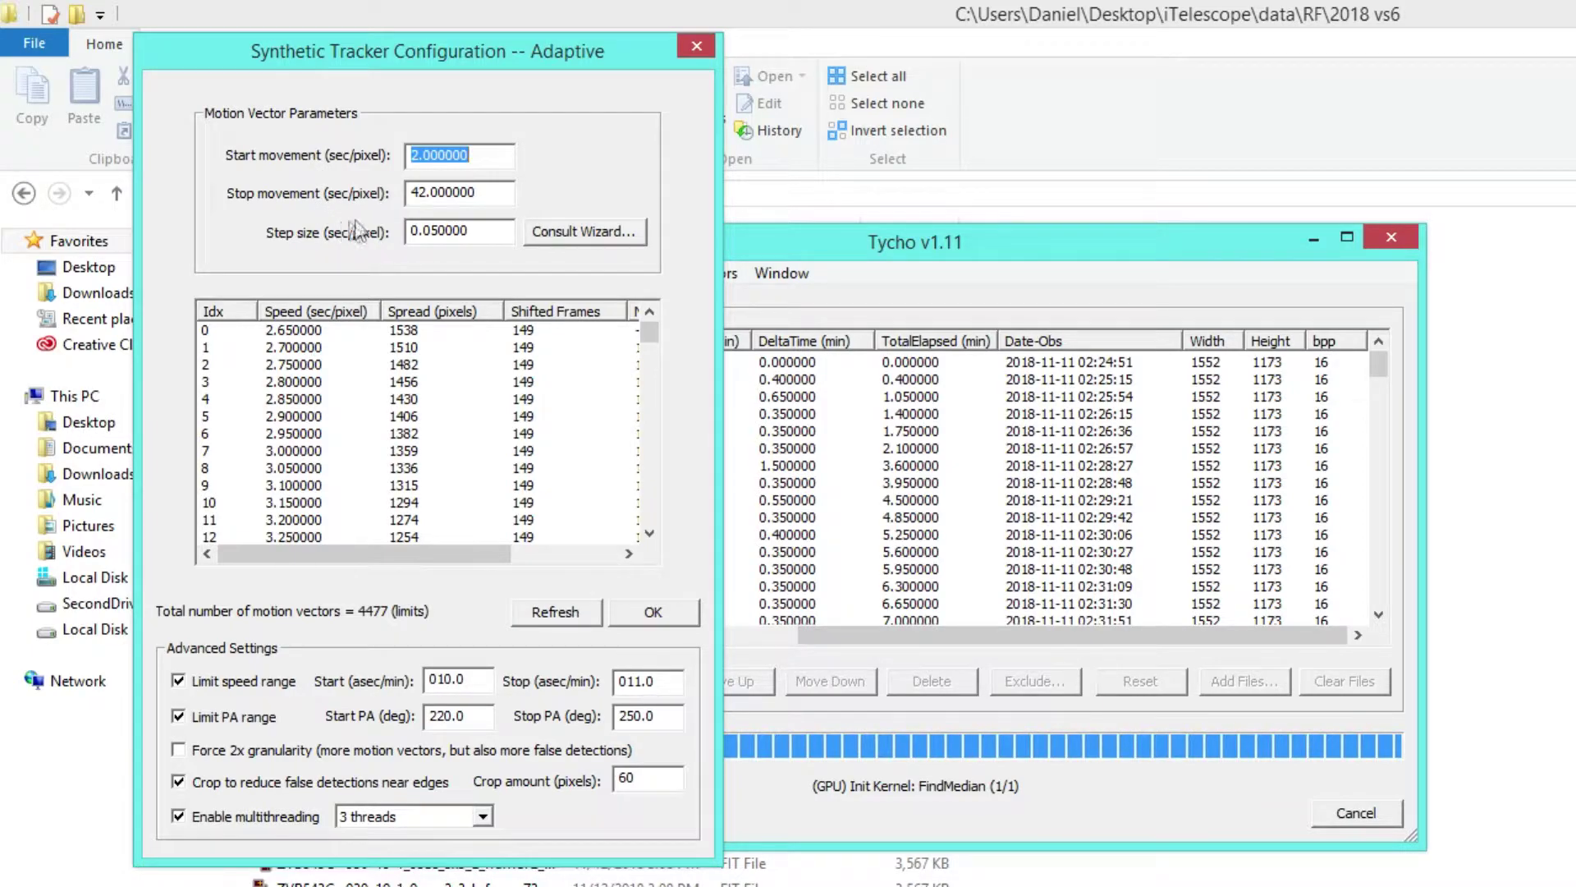
# Consult the Motion Vector Wizard for its guidance on the start, stop and step size parameters
pyautogui.click(604, 243)
pyautogui.moveTo(900, 289); pyautogui.dragTo(753, 112)
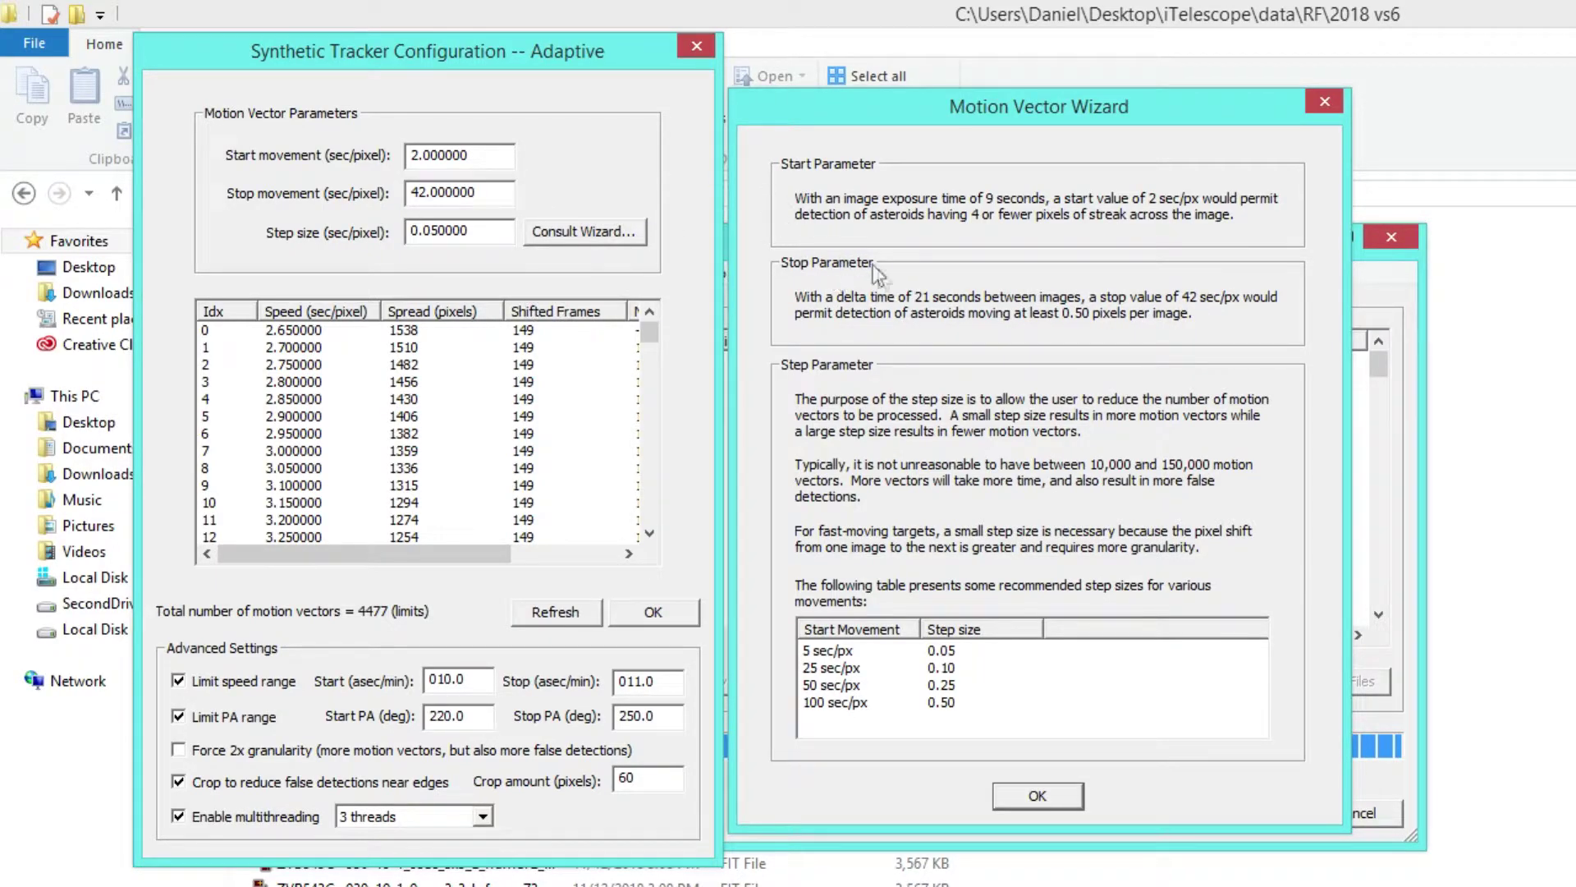
pyautogui.click(1037, 795)
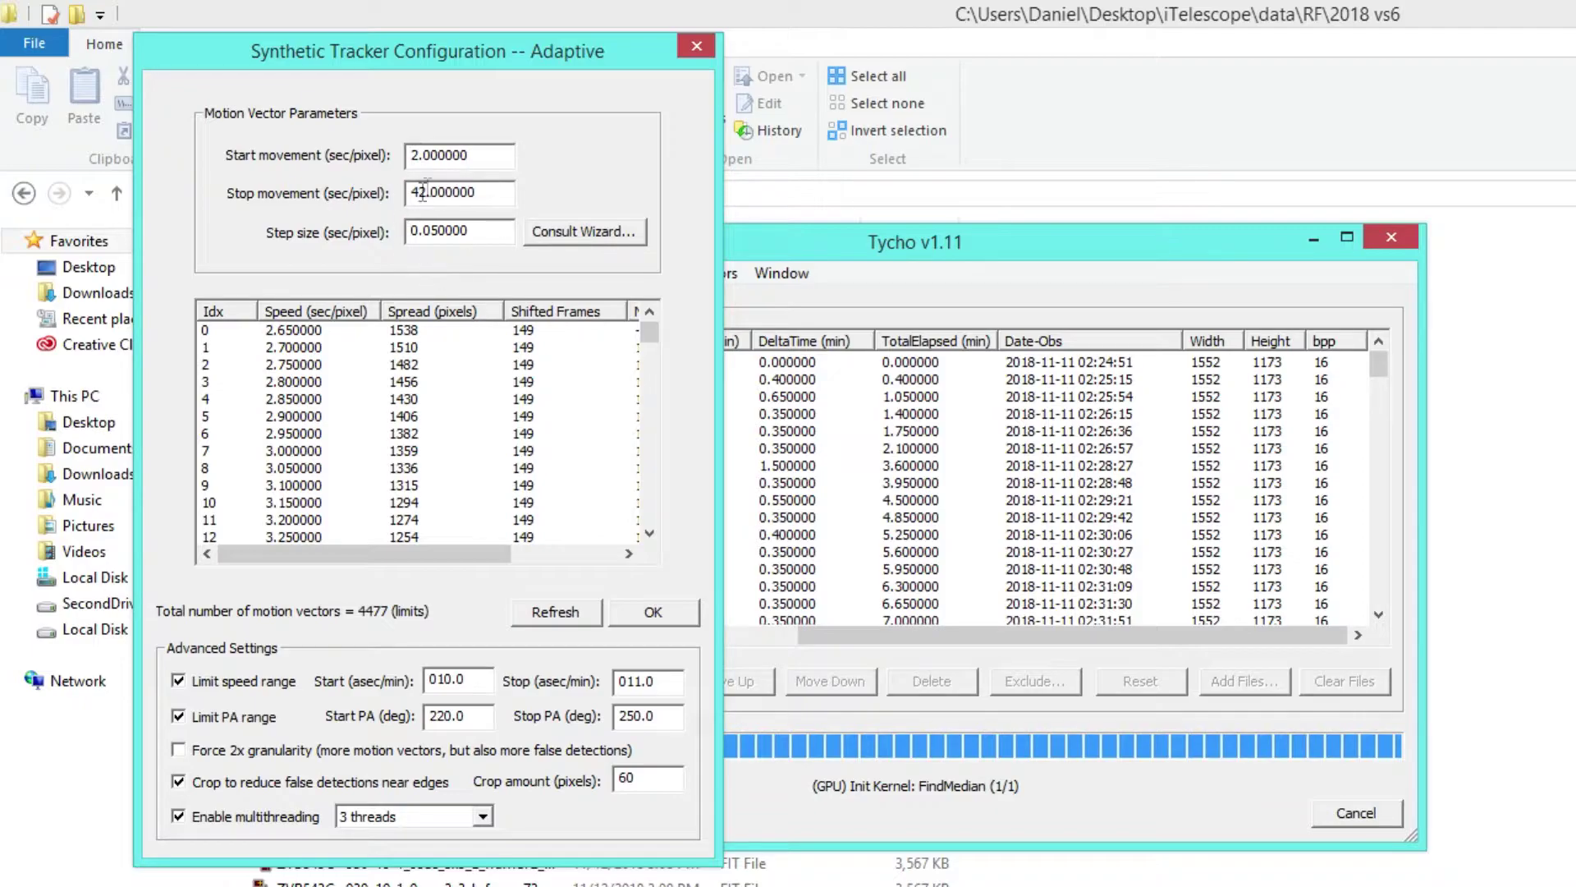
# Try the search without speed and PA limits and with a 0.15 step size, and restore the limits and the 0.05 step
pyautogui.click(178, 680)
pyautogui.click(179, 714)
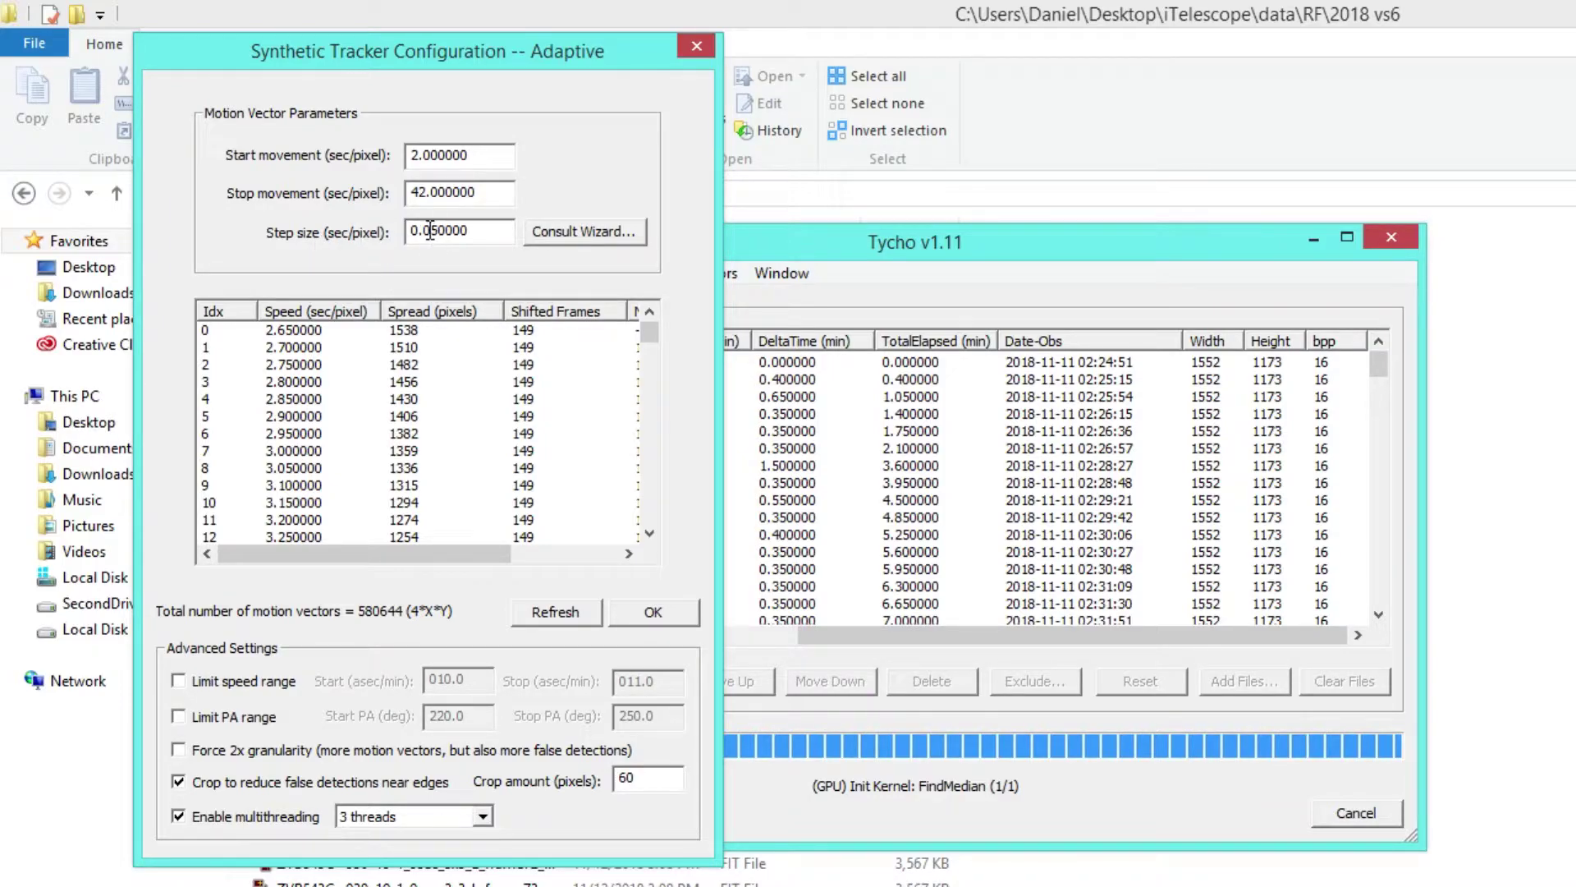
pyautogui.moveTo(431, 231); pyautogui.dragTo(424, 231)
pyautogui.write('1')
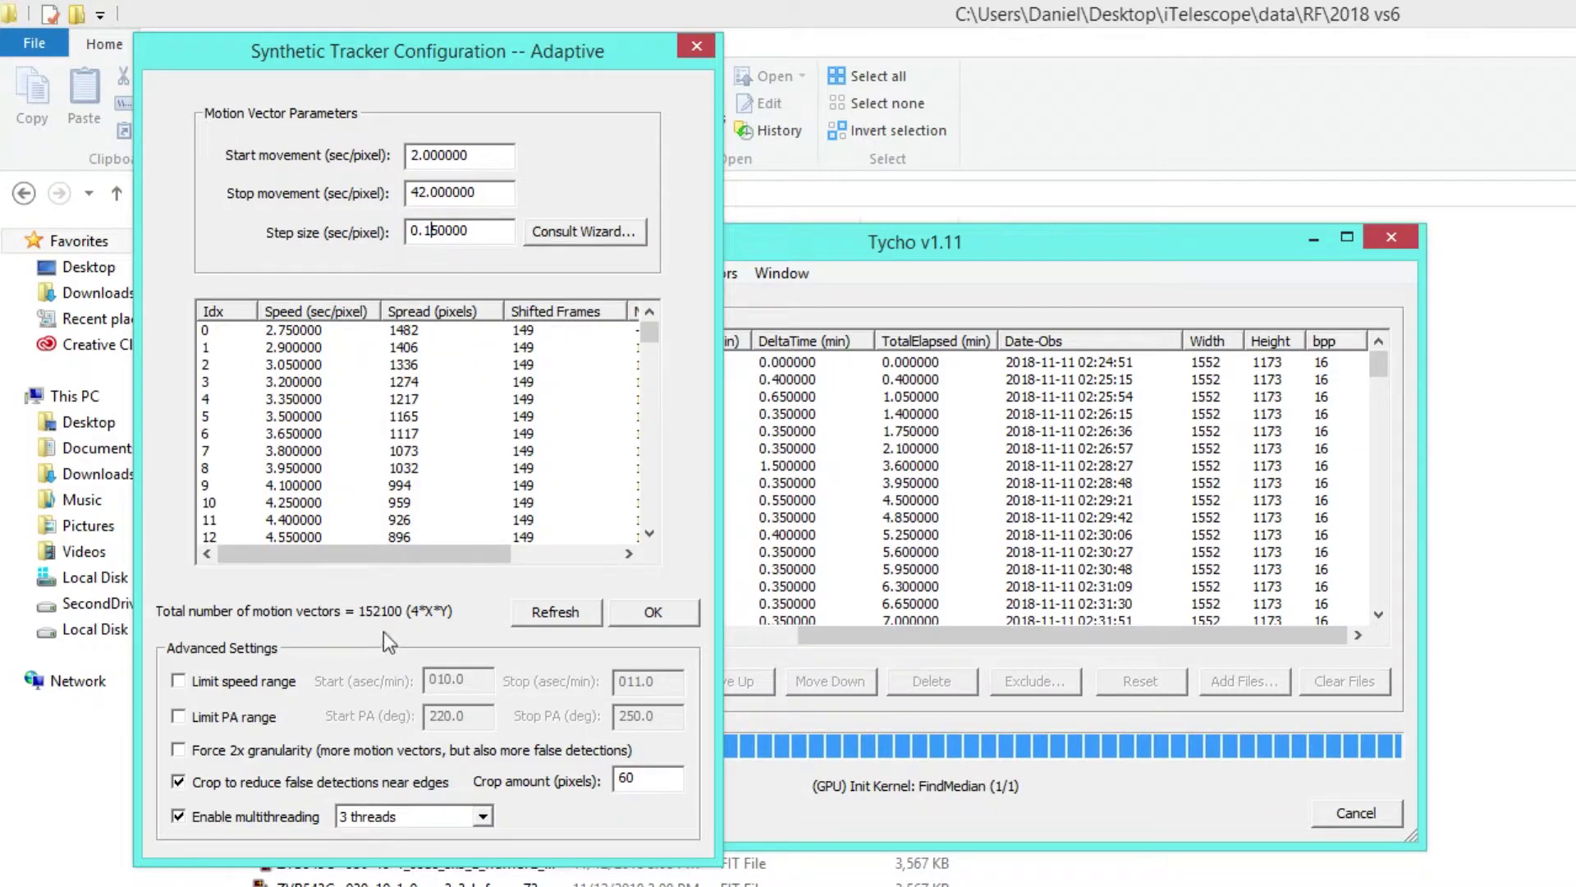
pyautogui.moveTo(431, 231); pyautogui.dragTo(423, 231)
pyautogui.write('0')
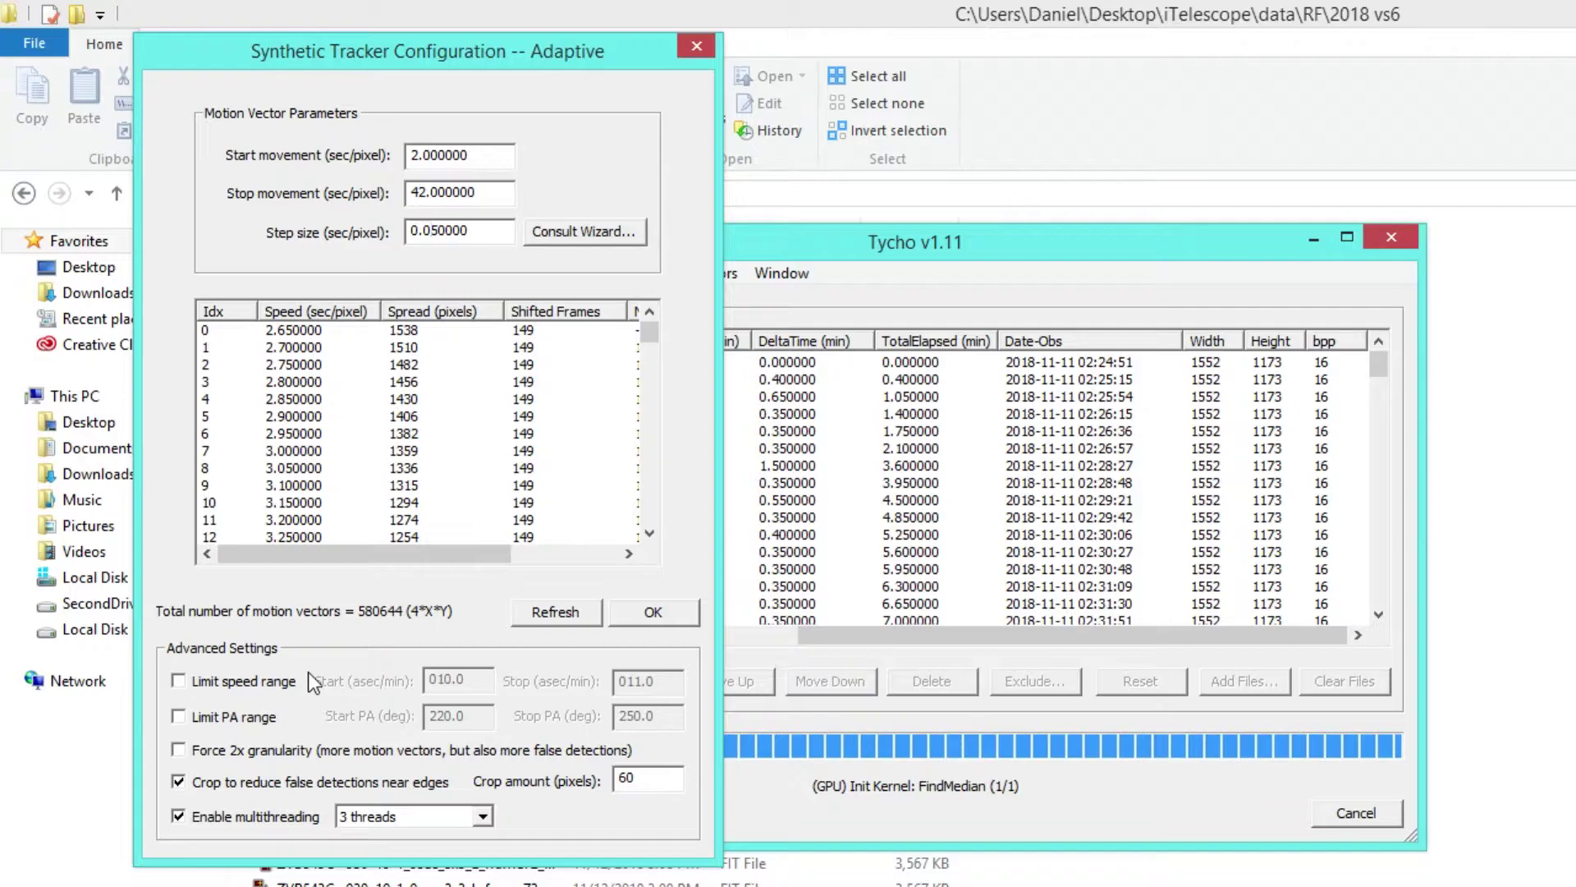
pyautogui.click(180, 683)
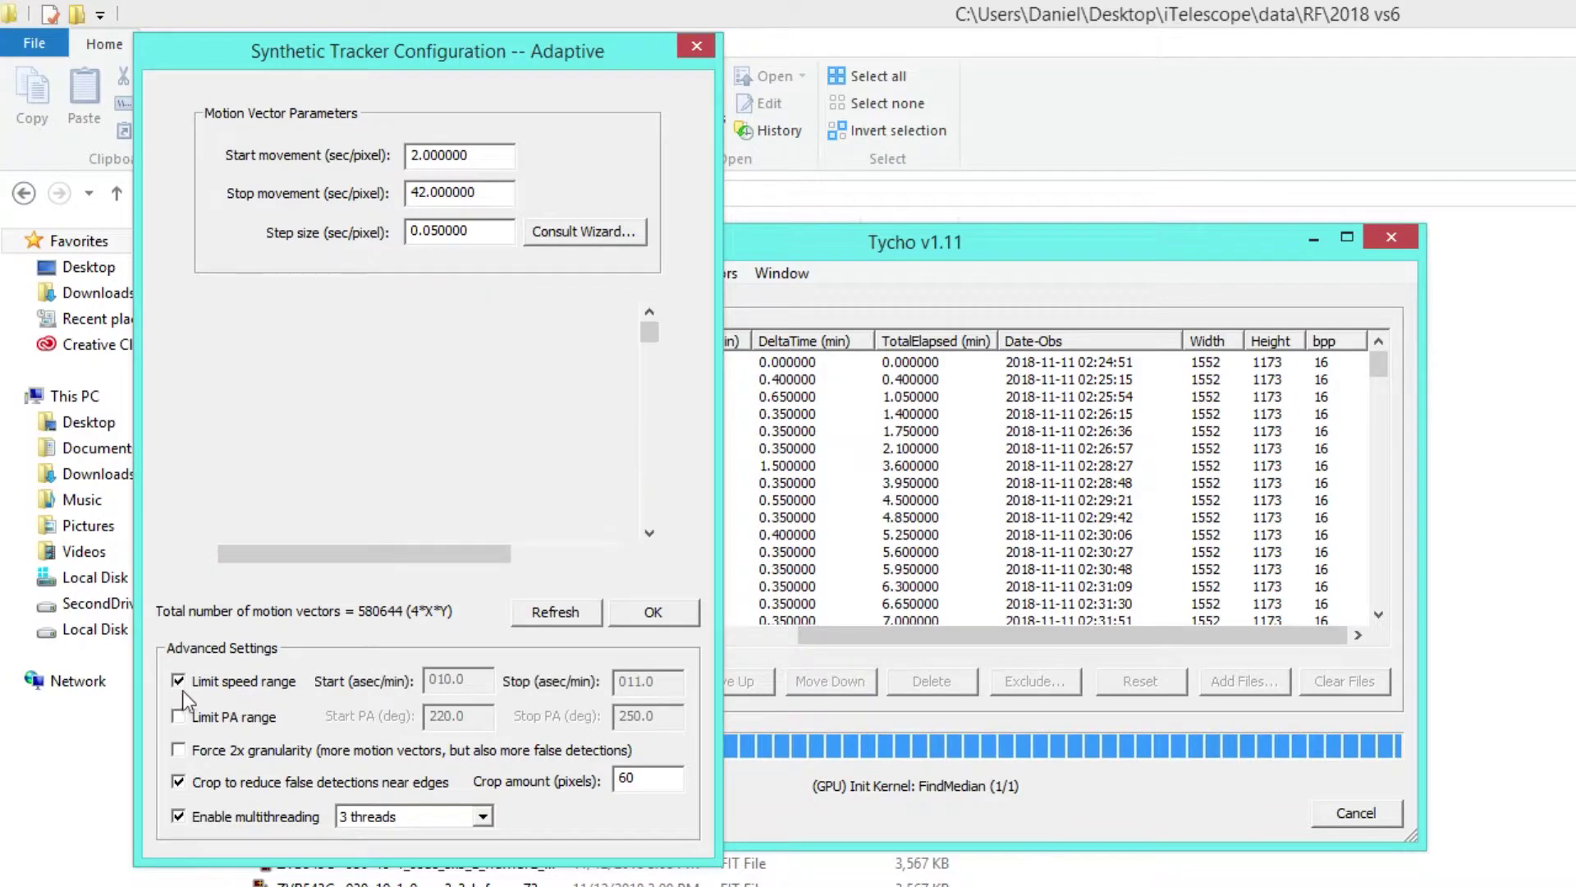
pyautogui.click(179, 721)
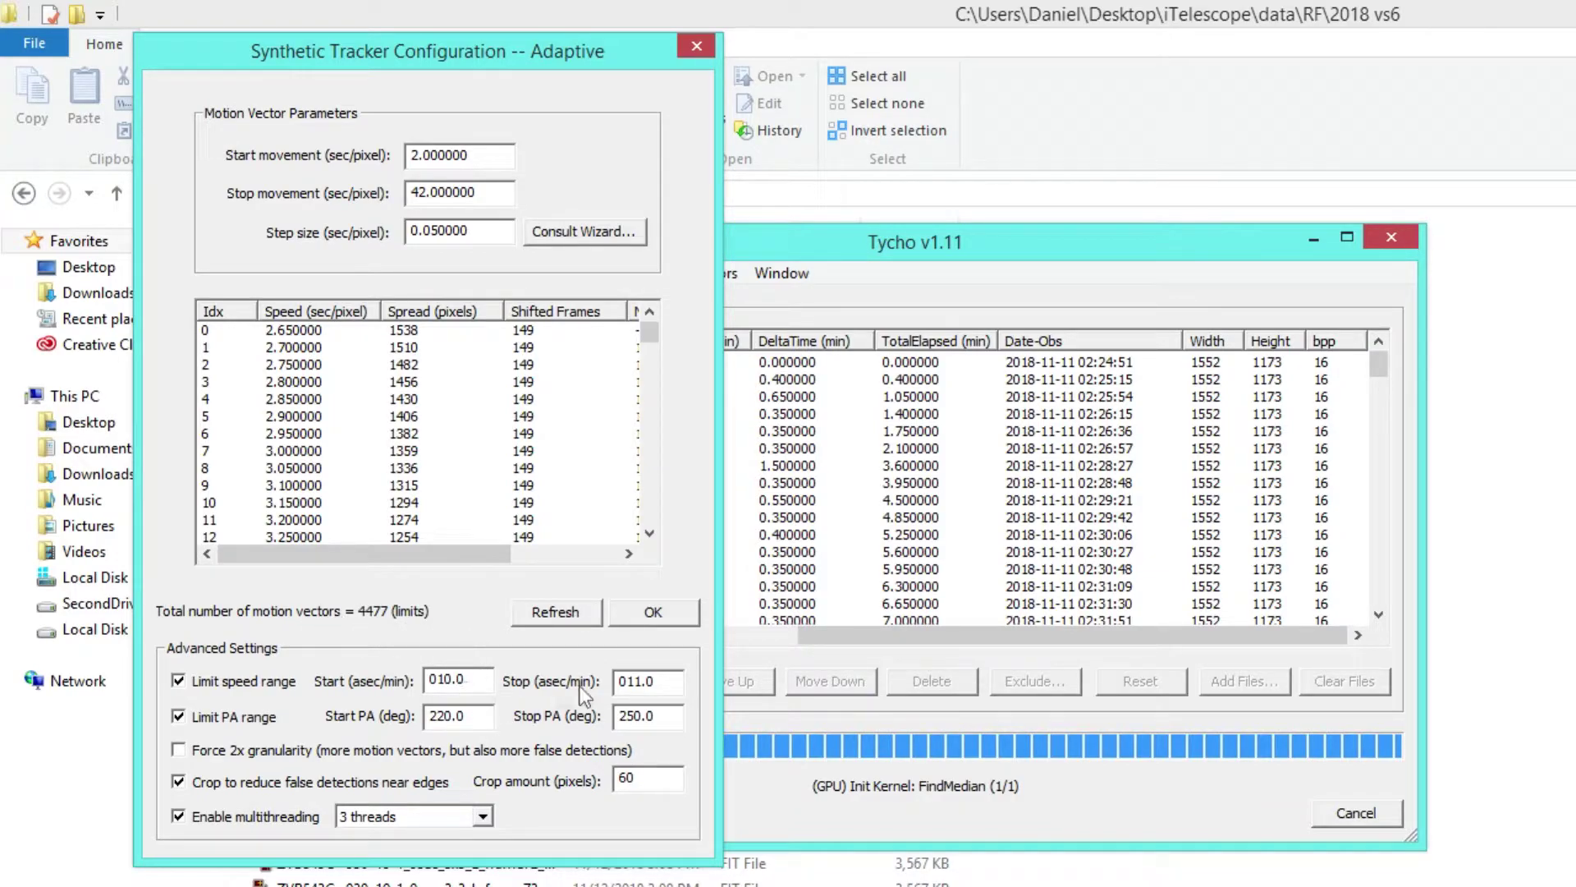
# Accept the adaptive tracker settings and the cluster configuration with only the local machine allocated
pyautogui.click(649, 618)
pyautogui.moveTo(1003, 387); pyautogui.dragTo(728, 289)
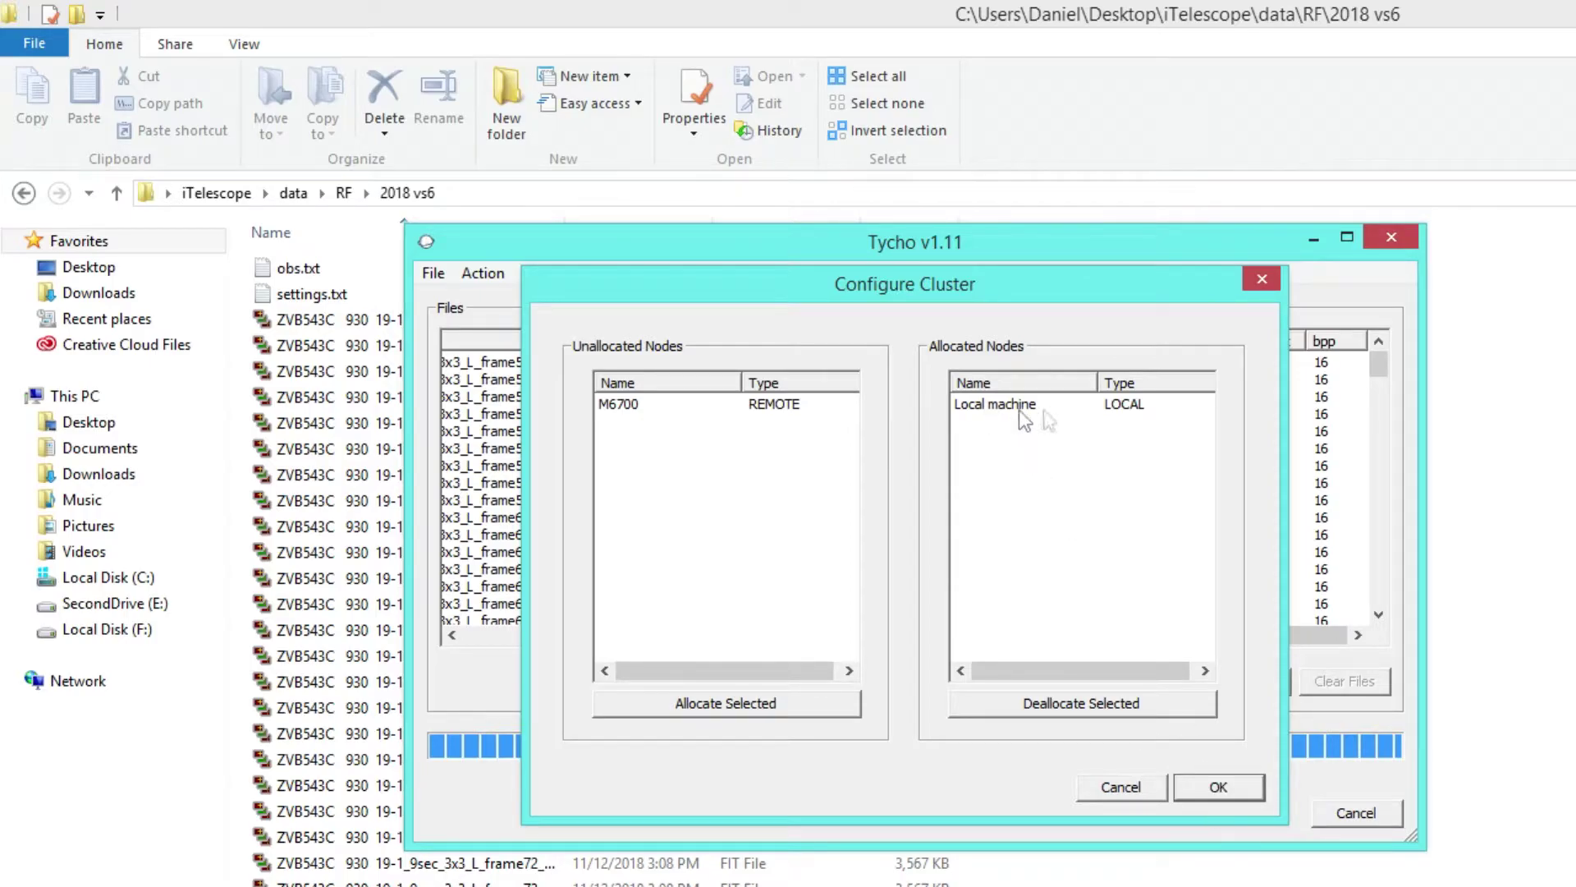
pyautogui.click(1221, 786)
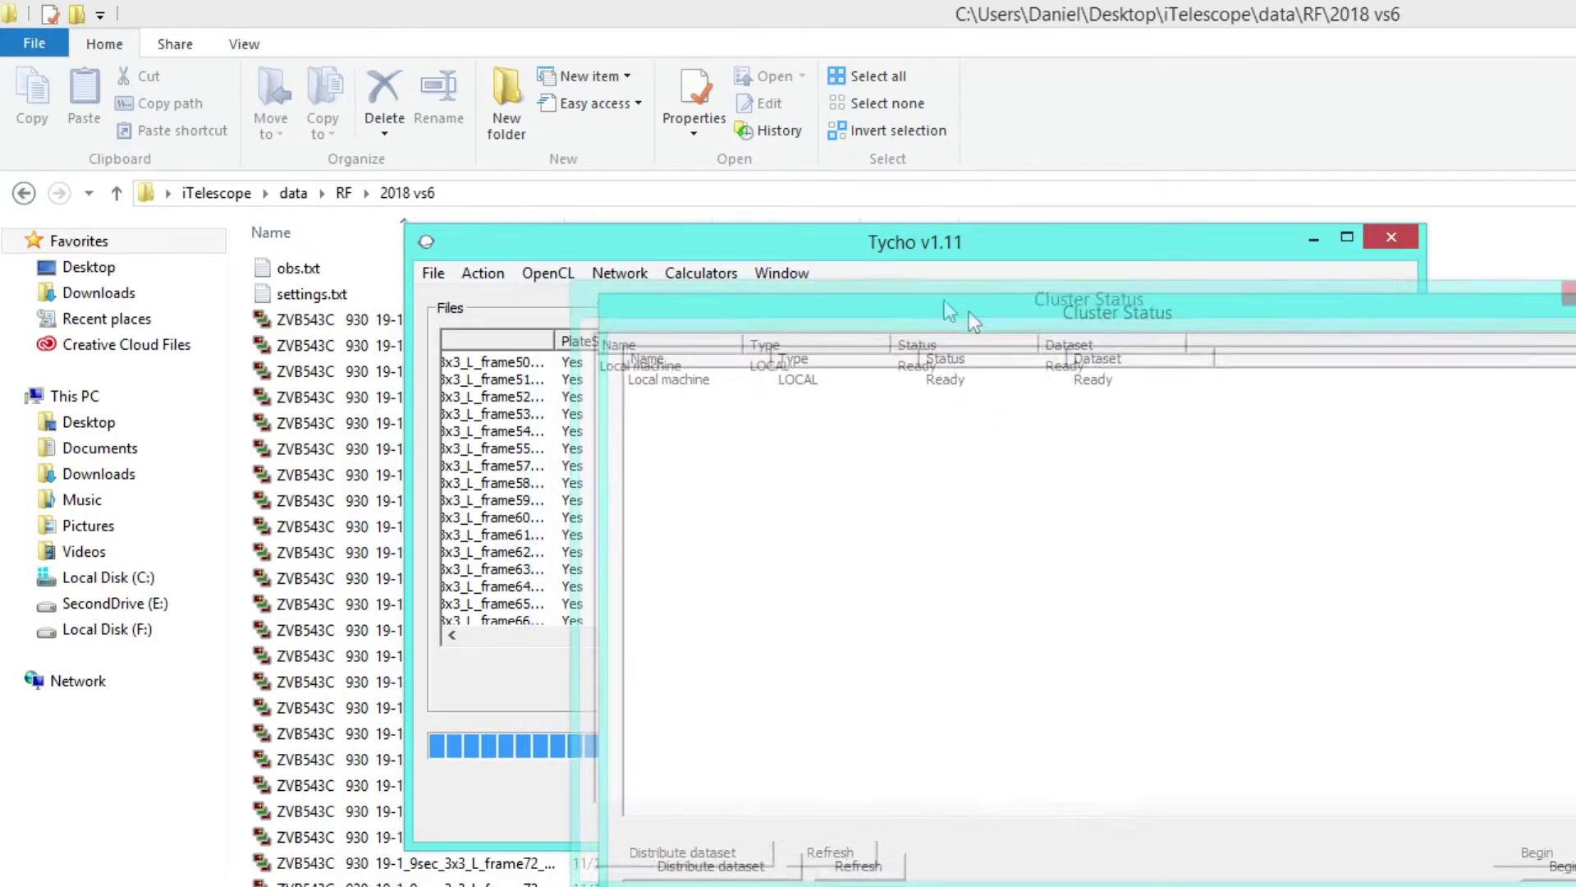
# Begin the synthetic tracking run on the local machine and dismiss the elapsed-time message
pyautogui.click(1343, 764)
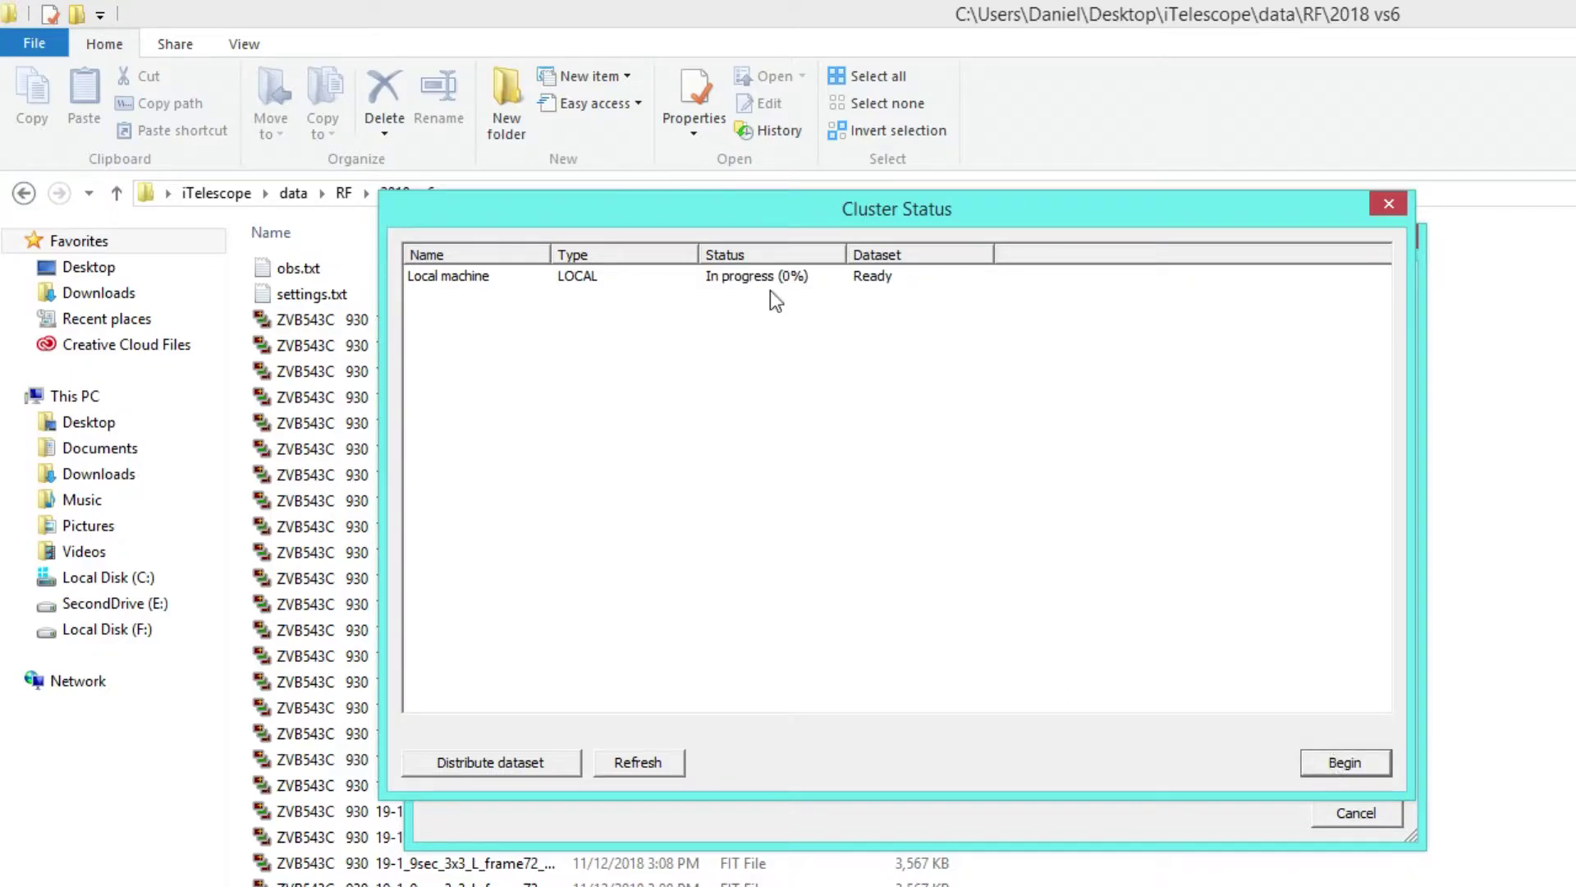
pyautogui.moveTo(981, 223); pyautogui.dragTo(1087, 275)
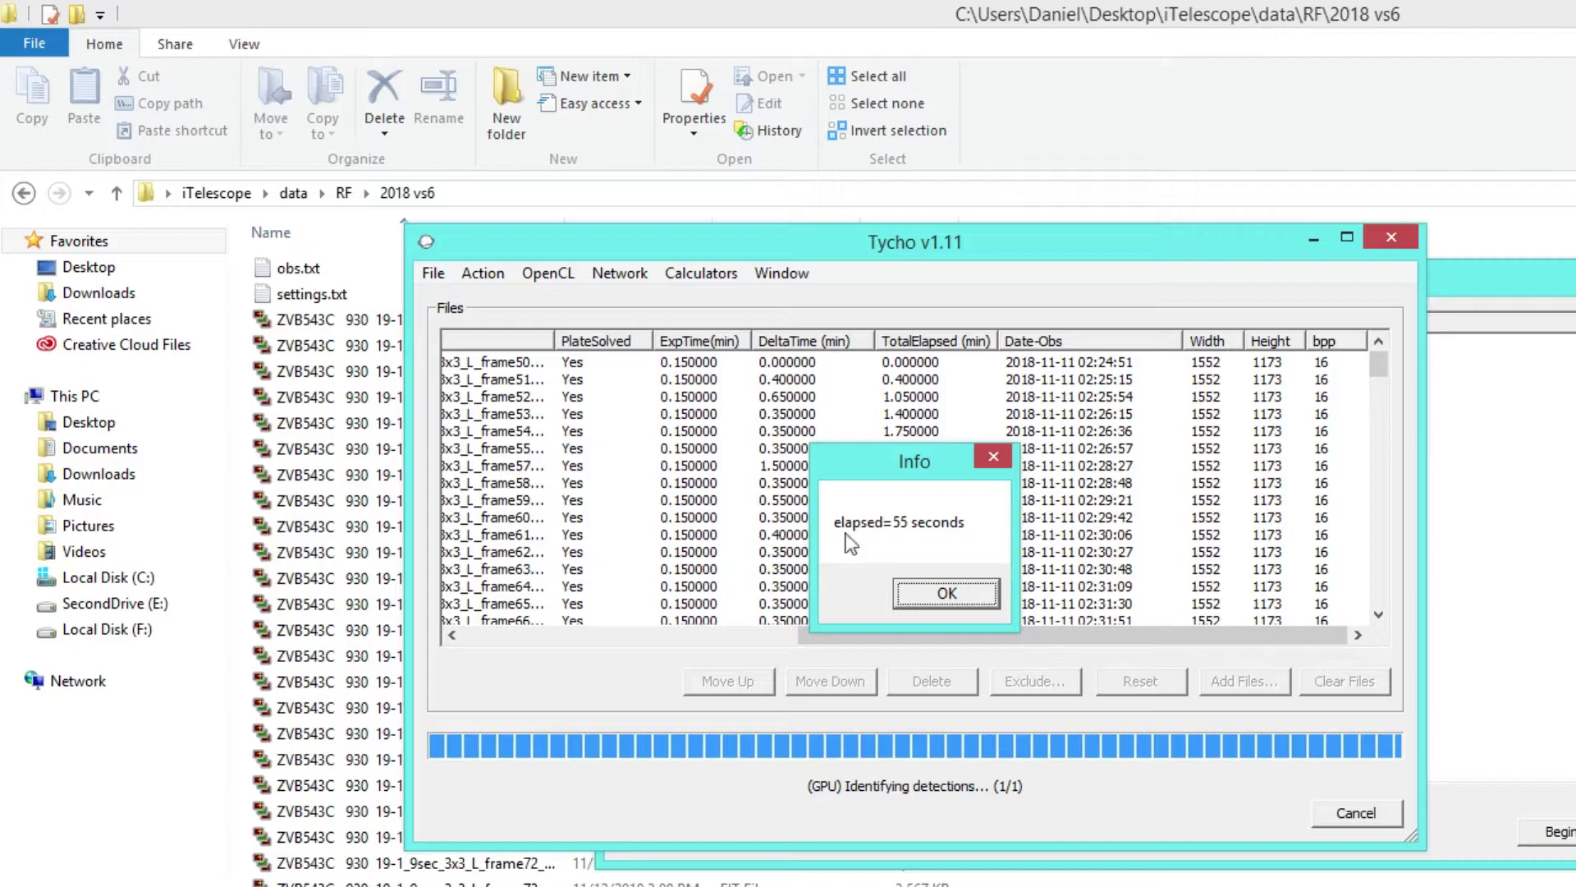
pyautogui.click(936, 599)
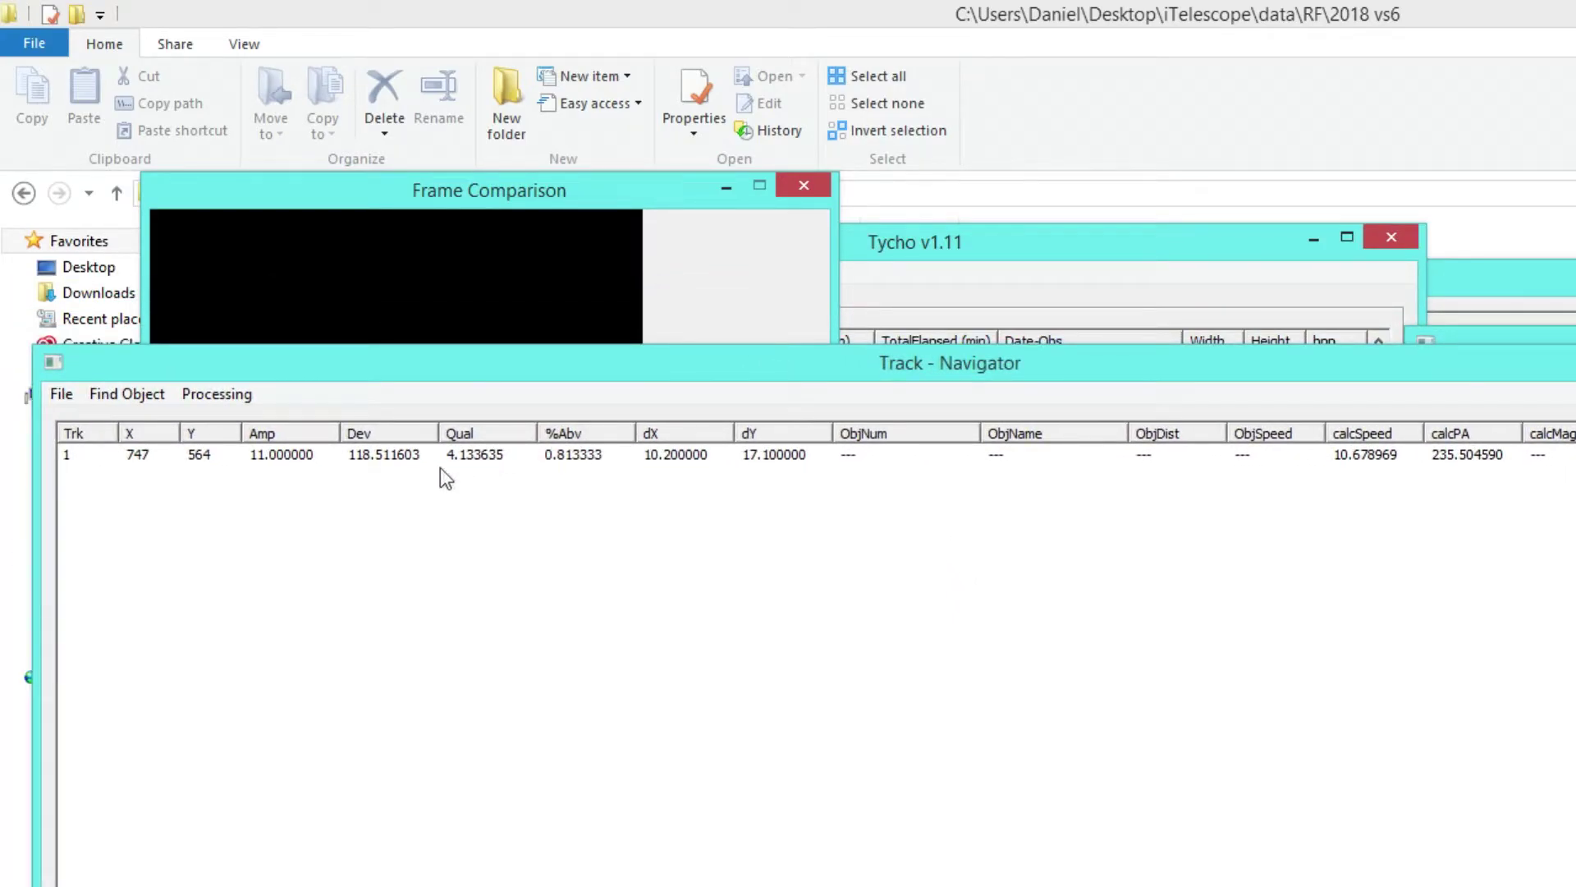
# Review the detected track in the Track Navigator and open it in the Image Viewer, clear of the other windows
pyautogui.moveTo(503, 381); pyautogui.dragTo(486, 178)
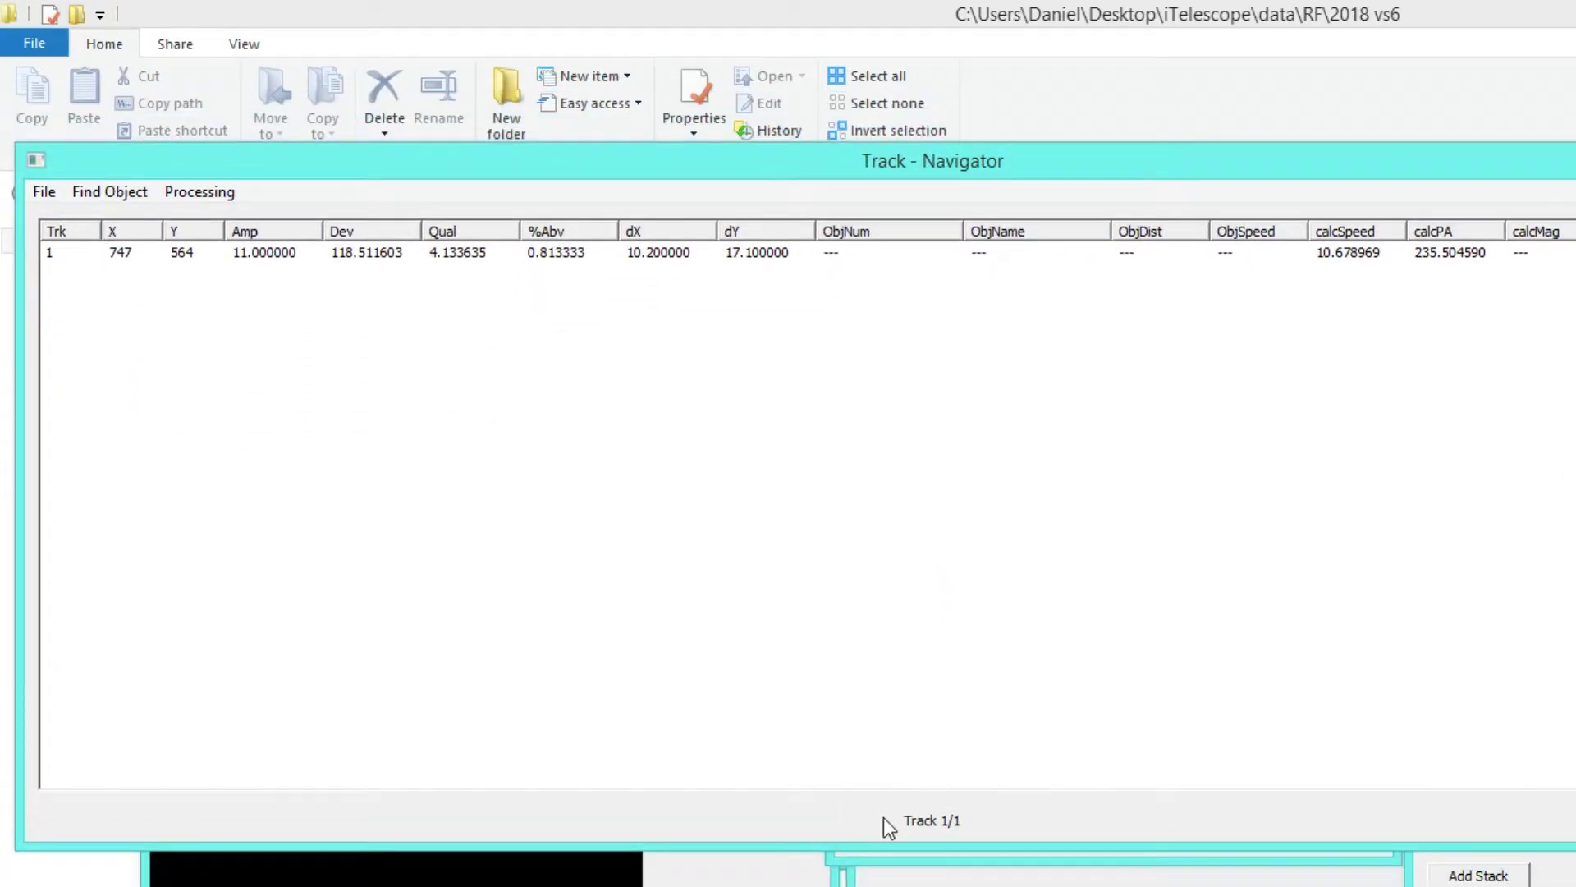
pyautogui.moveTo(597, 174); pyautogui.dragTo(639, 500)
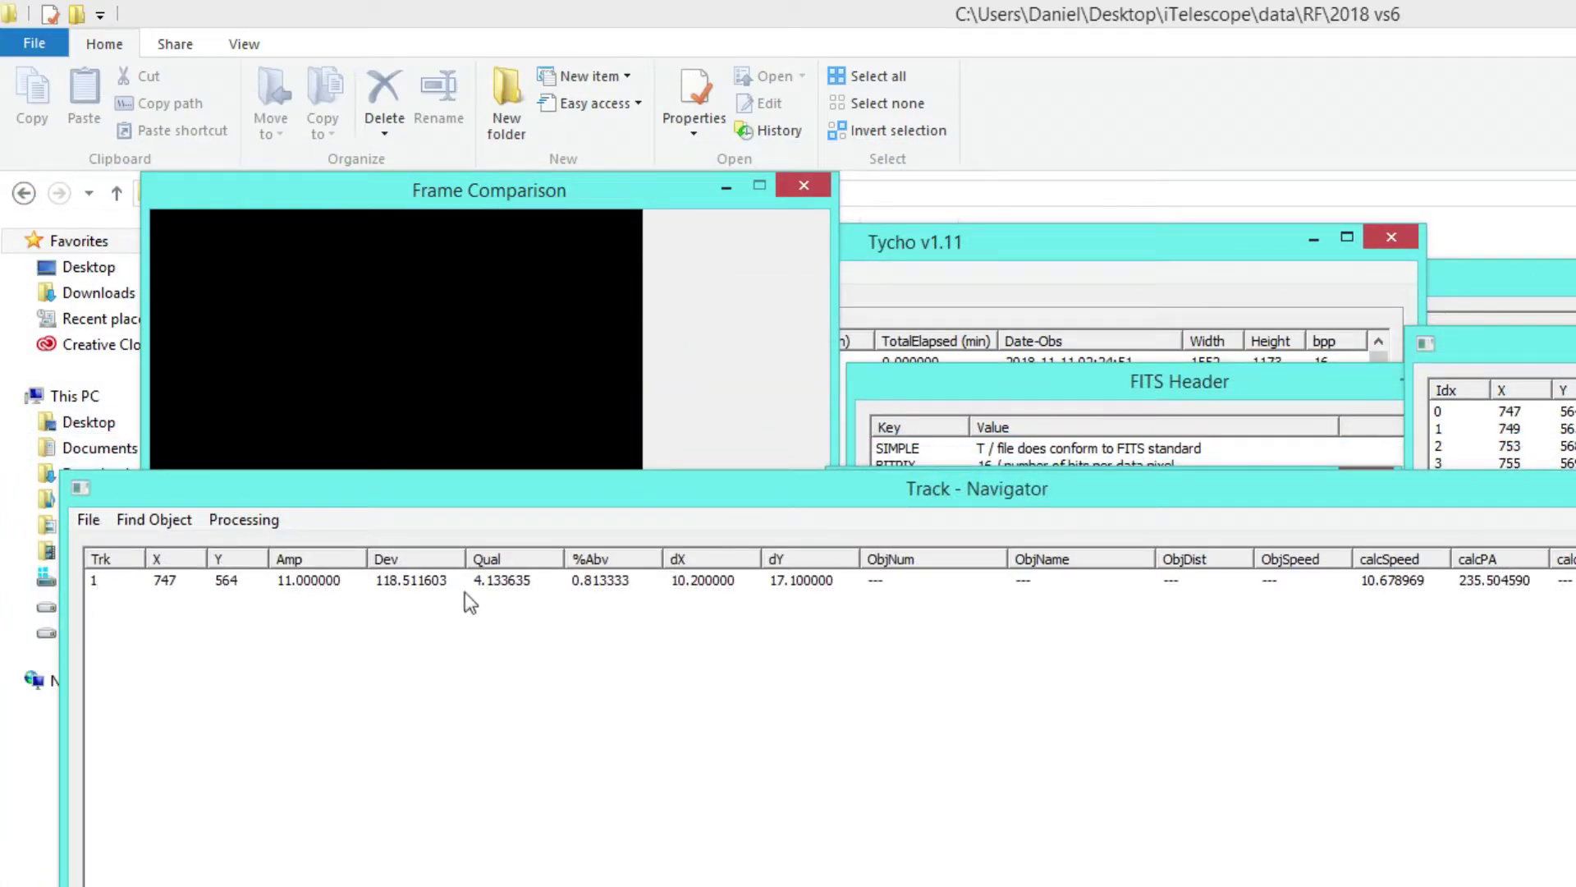
pyautogui.moveTo(777, 506); pyautogui.dragTo(598, 526)
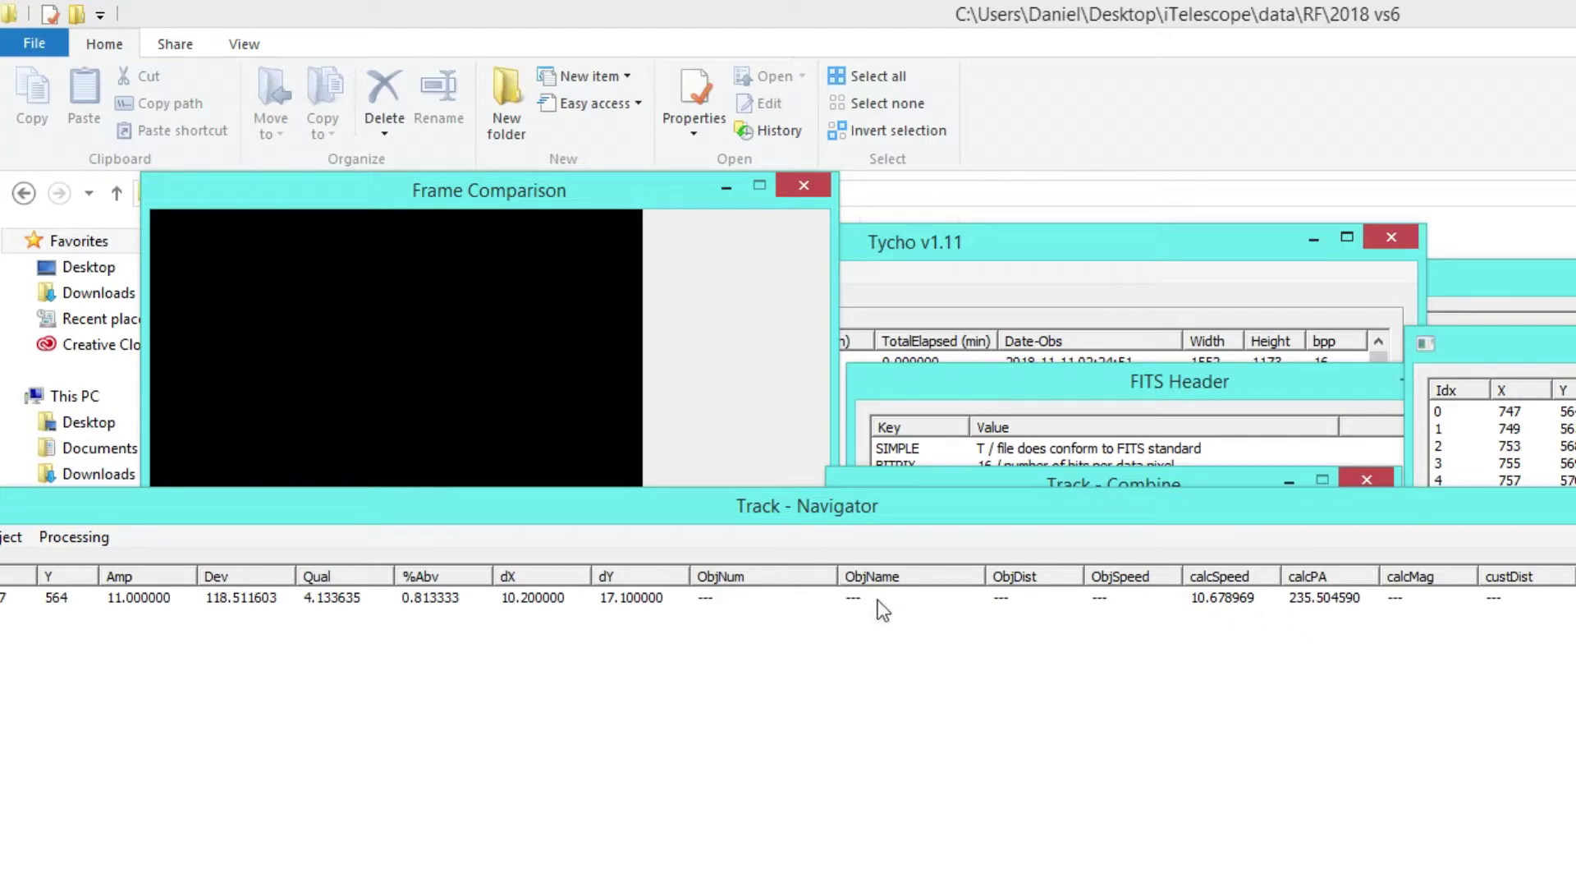
pyautogui.doubleClick(649, 603)
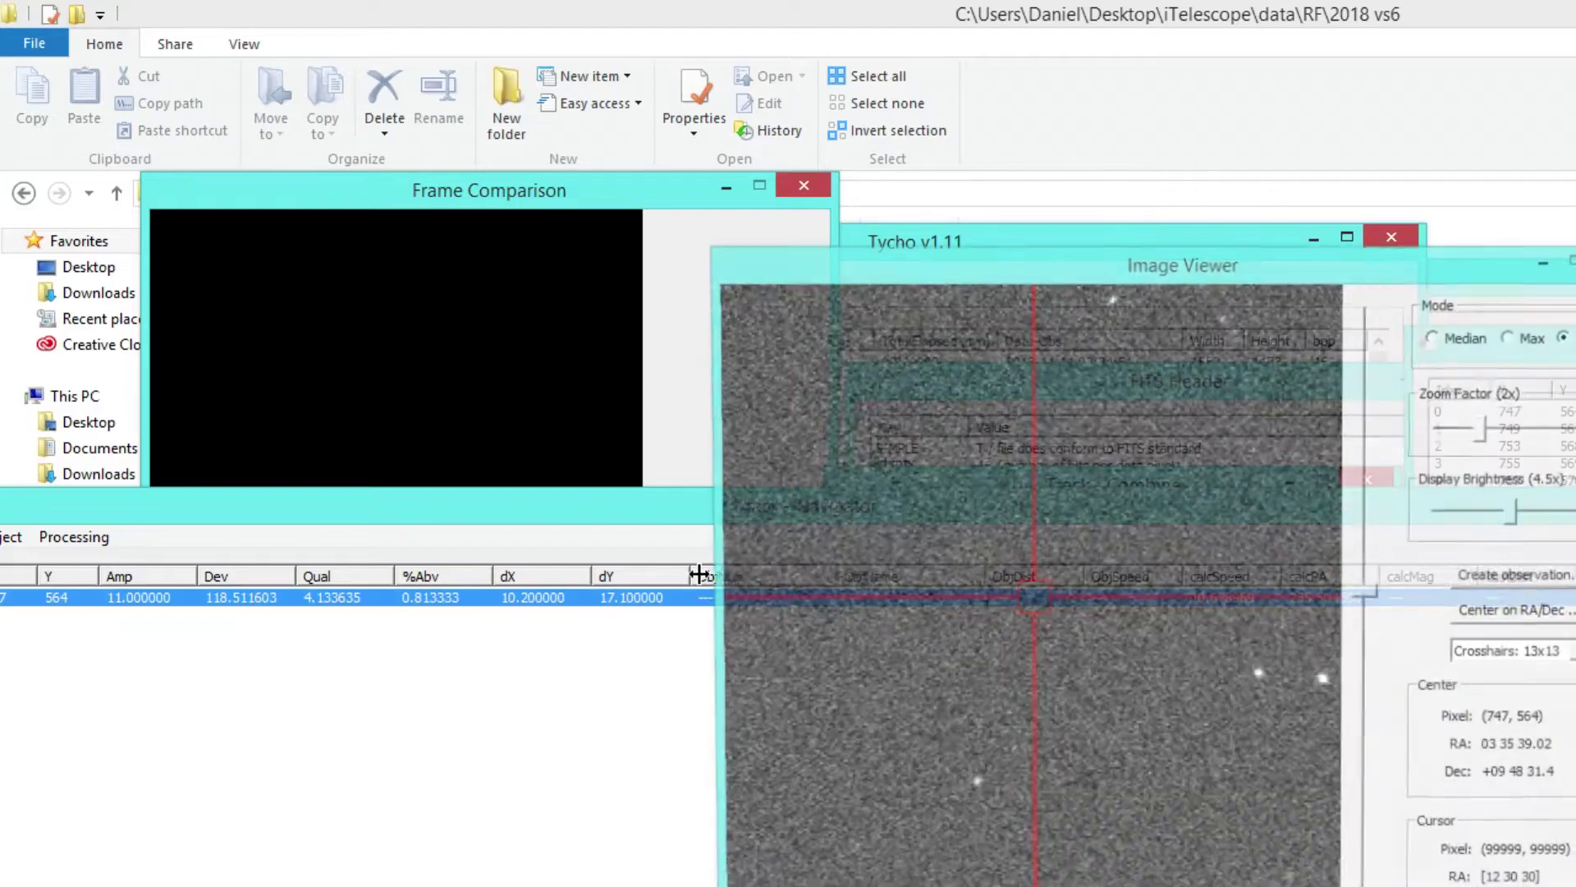
pyautogui.moveTo(861, 269); pyautogui.dragTo(366, 117)
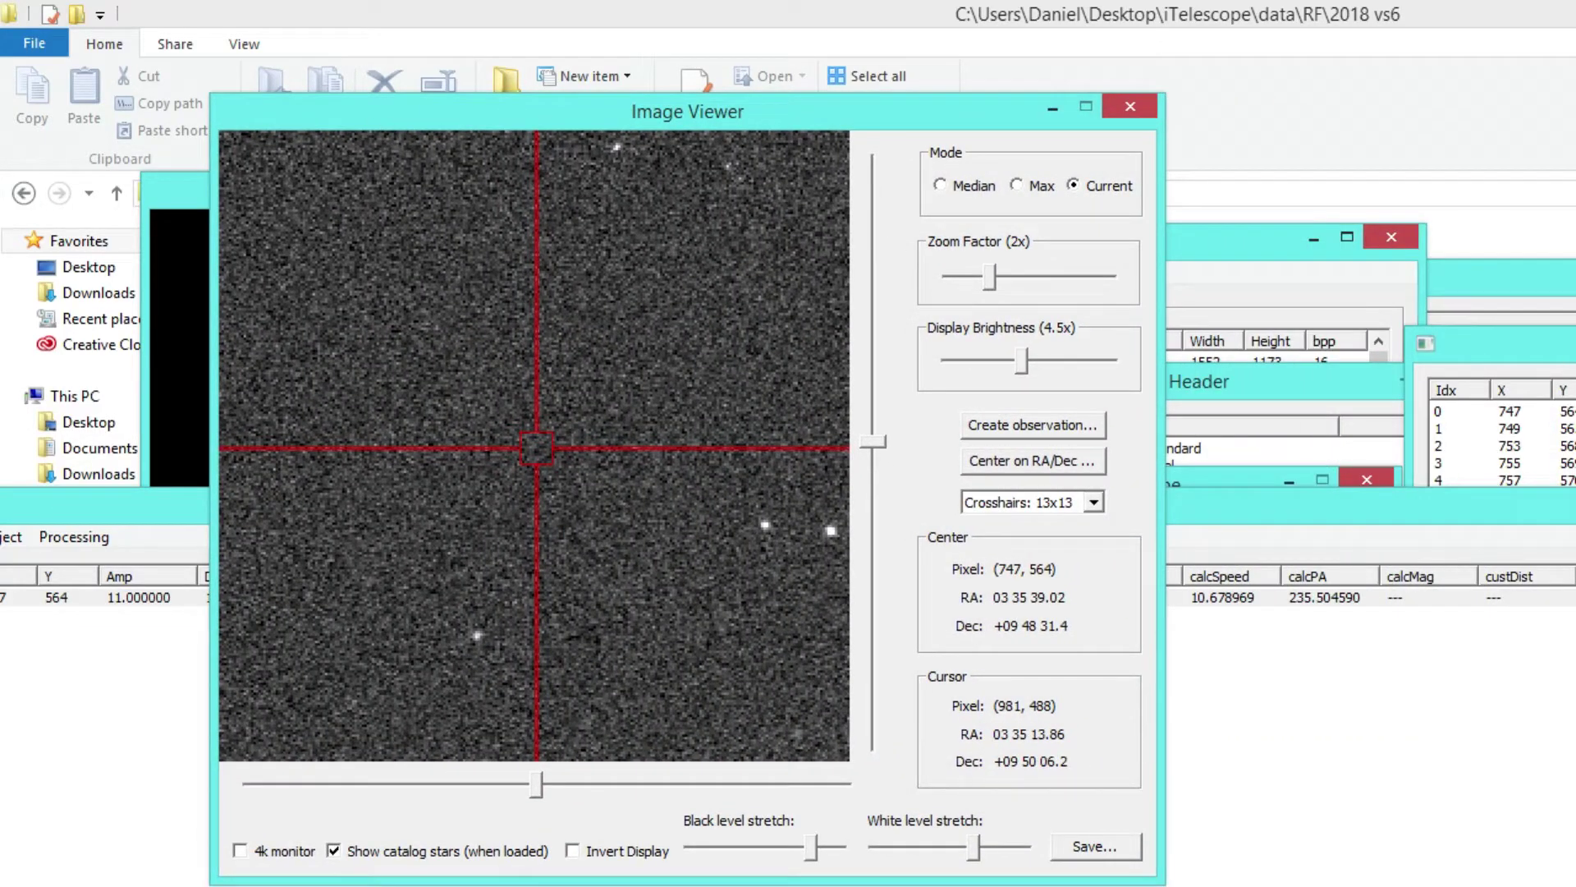
# Select all of the track's positions, index 0 to 149, so the frames are stacked along its motion in the Image Viewer
pyautogui.moveTo(1457, 340); pyautogui.dragTo(1283, 258)
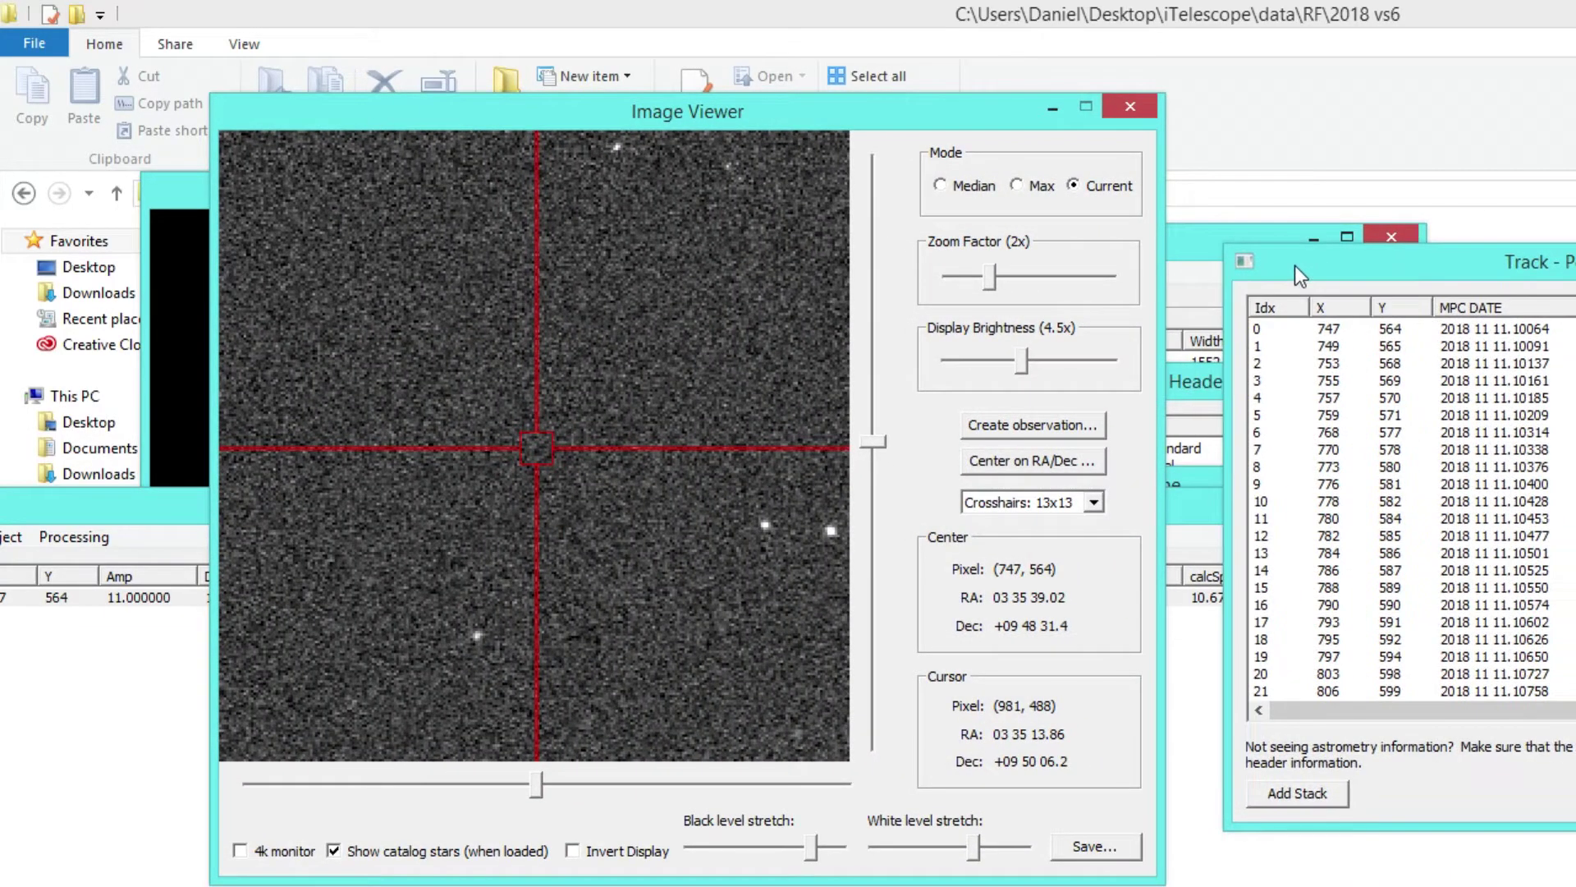
pyautogui.click(1307, 331)
pyautogui.scroll(-20, 1351, 583)
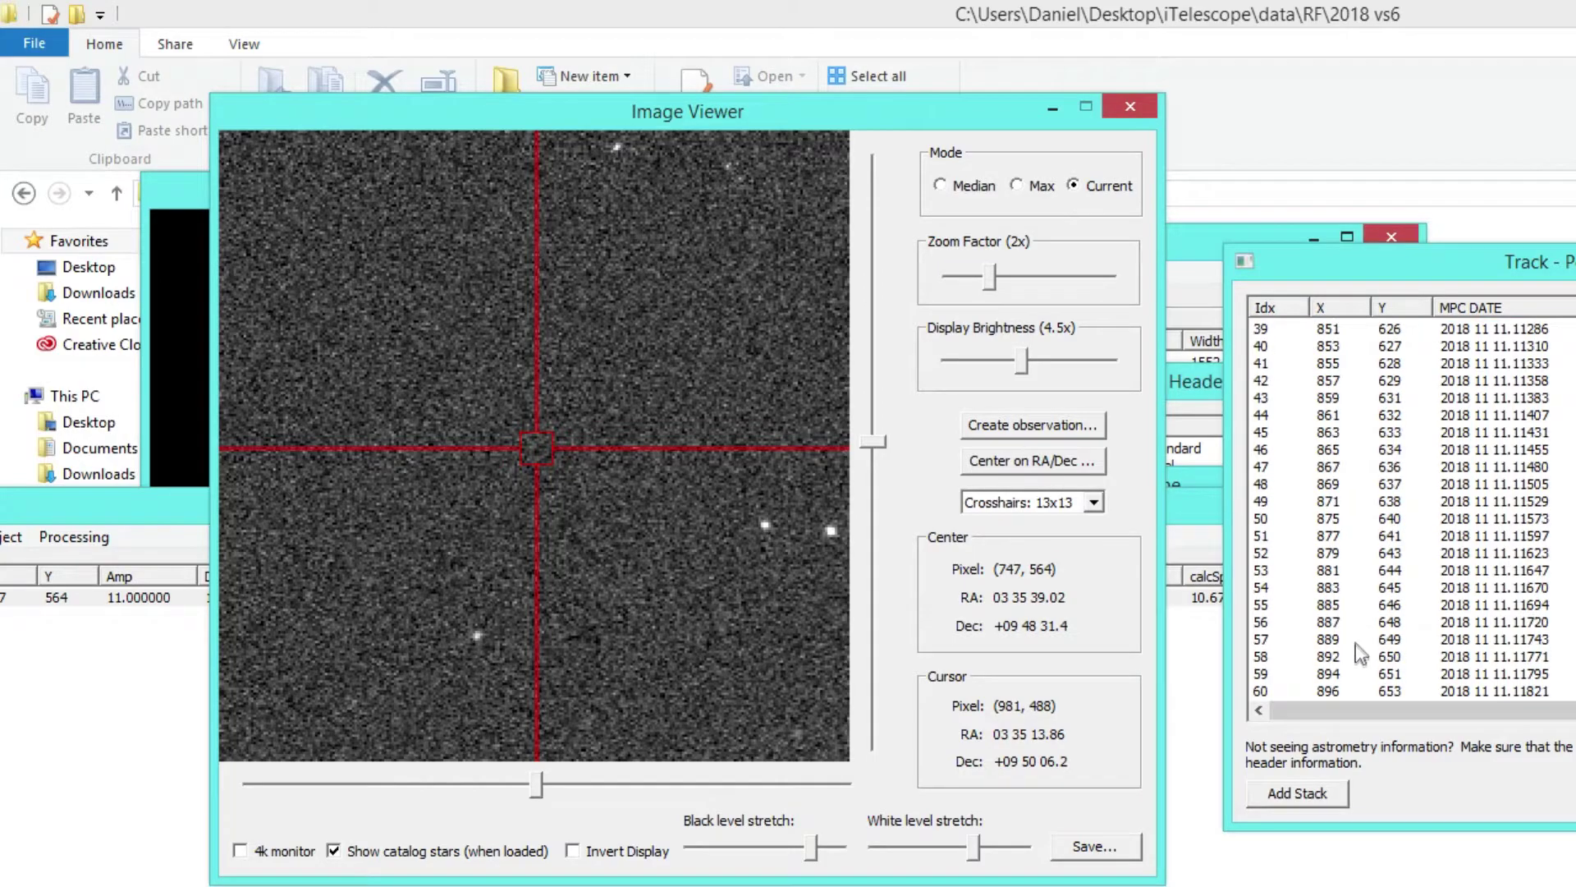
pyautogui.scroll(-12, 1346, 667)
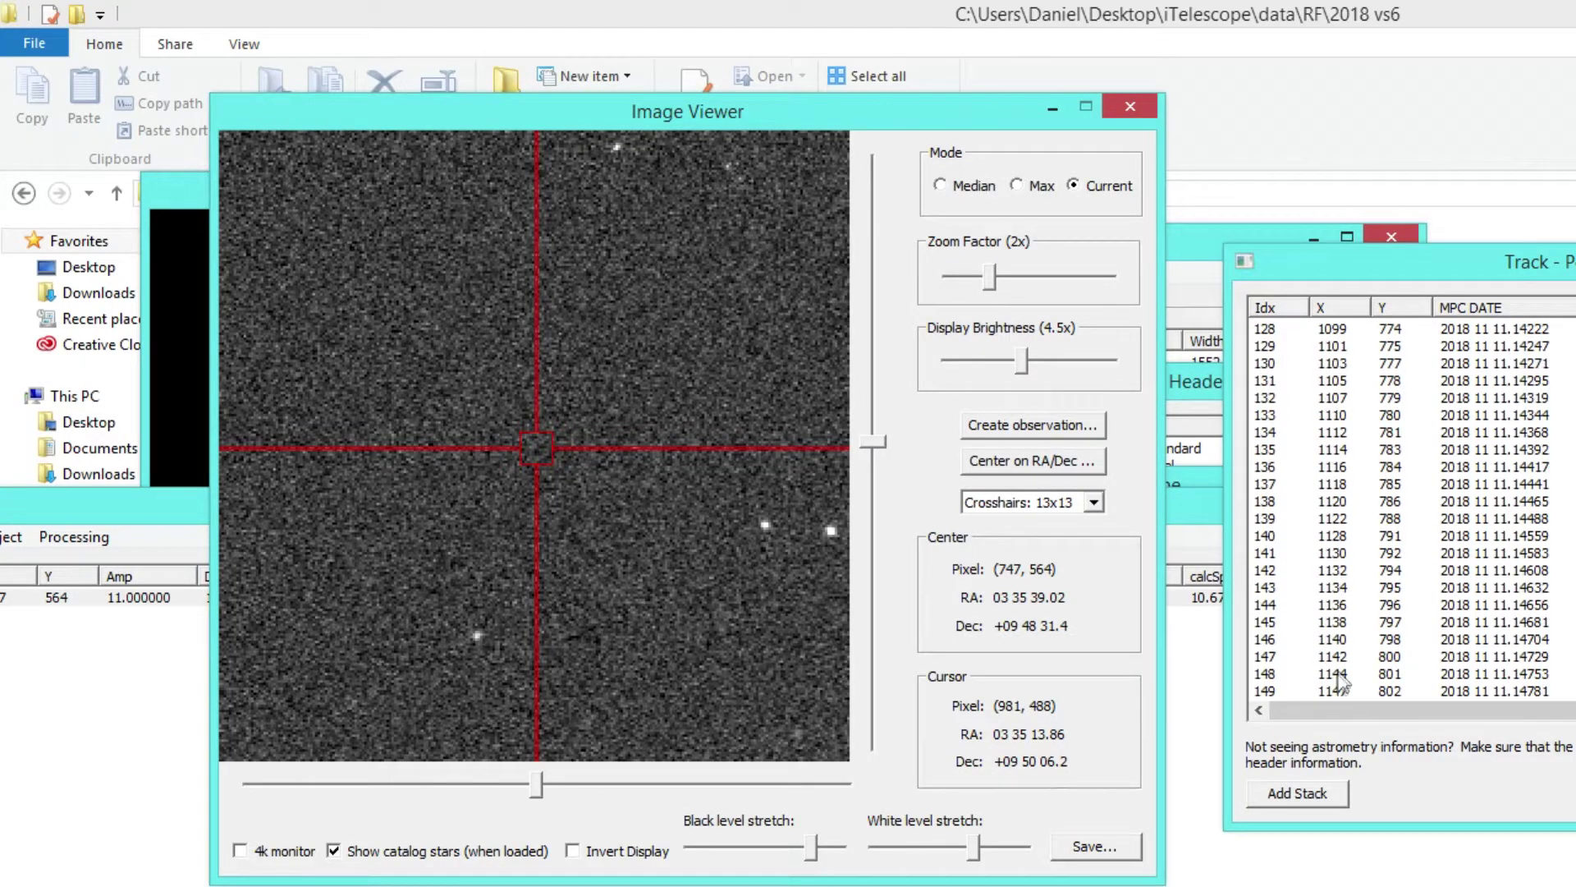
pyautogui.keyDown('shift'); pyautogui.click(1313, 691); pyautogui.keyUp('shift')
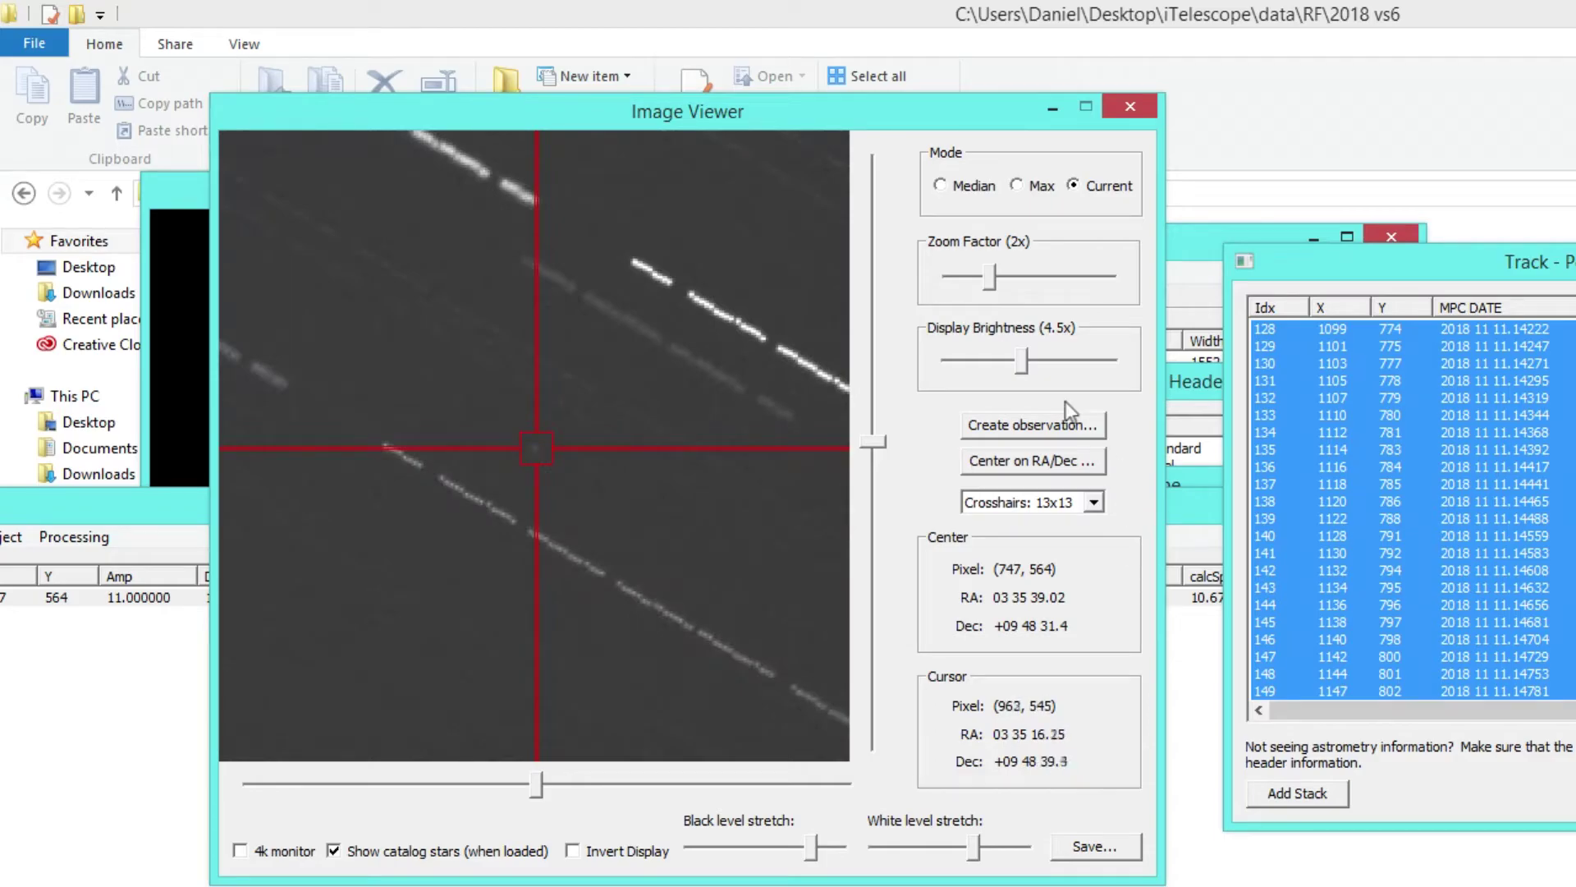
# Inspect the object in the crosshairs at 8x zoom, return to 2x and set the display brightness to 6.9x
pyautogui.moveTo(990, 277); pyautogui.dragTo(1065, 293)
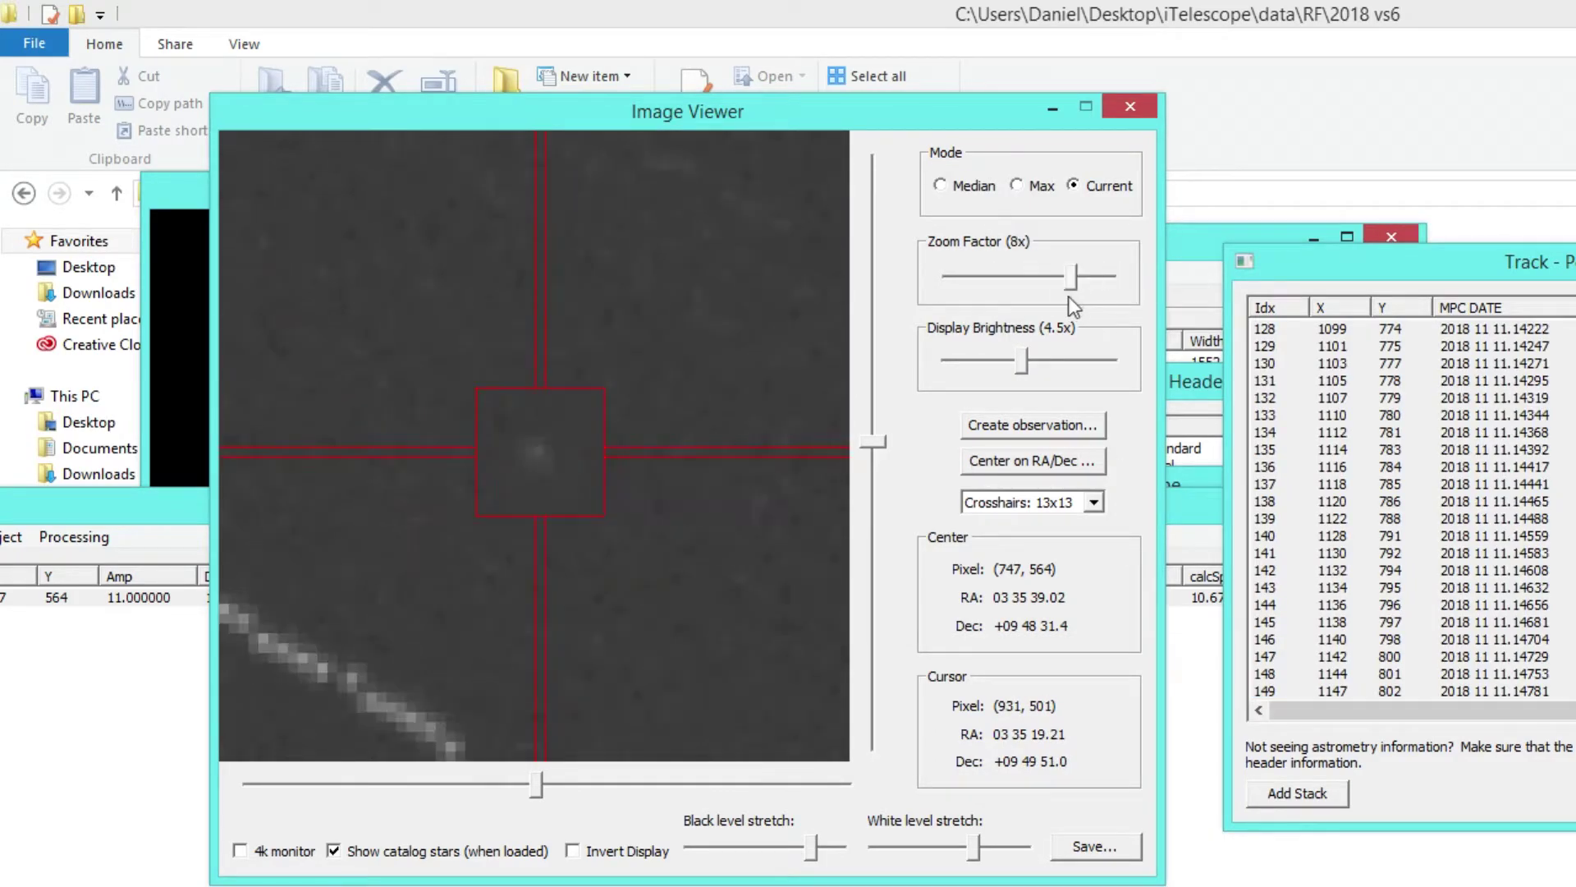
pyautogui.moveTo(1063, 297); pyautogui.dragTo(1003, 287)
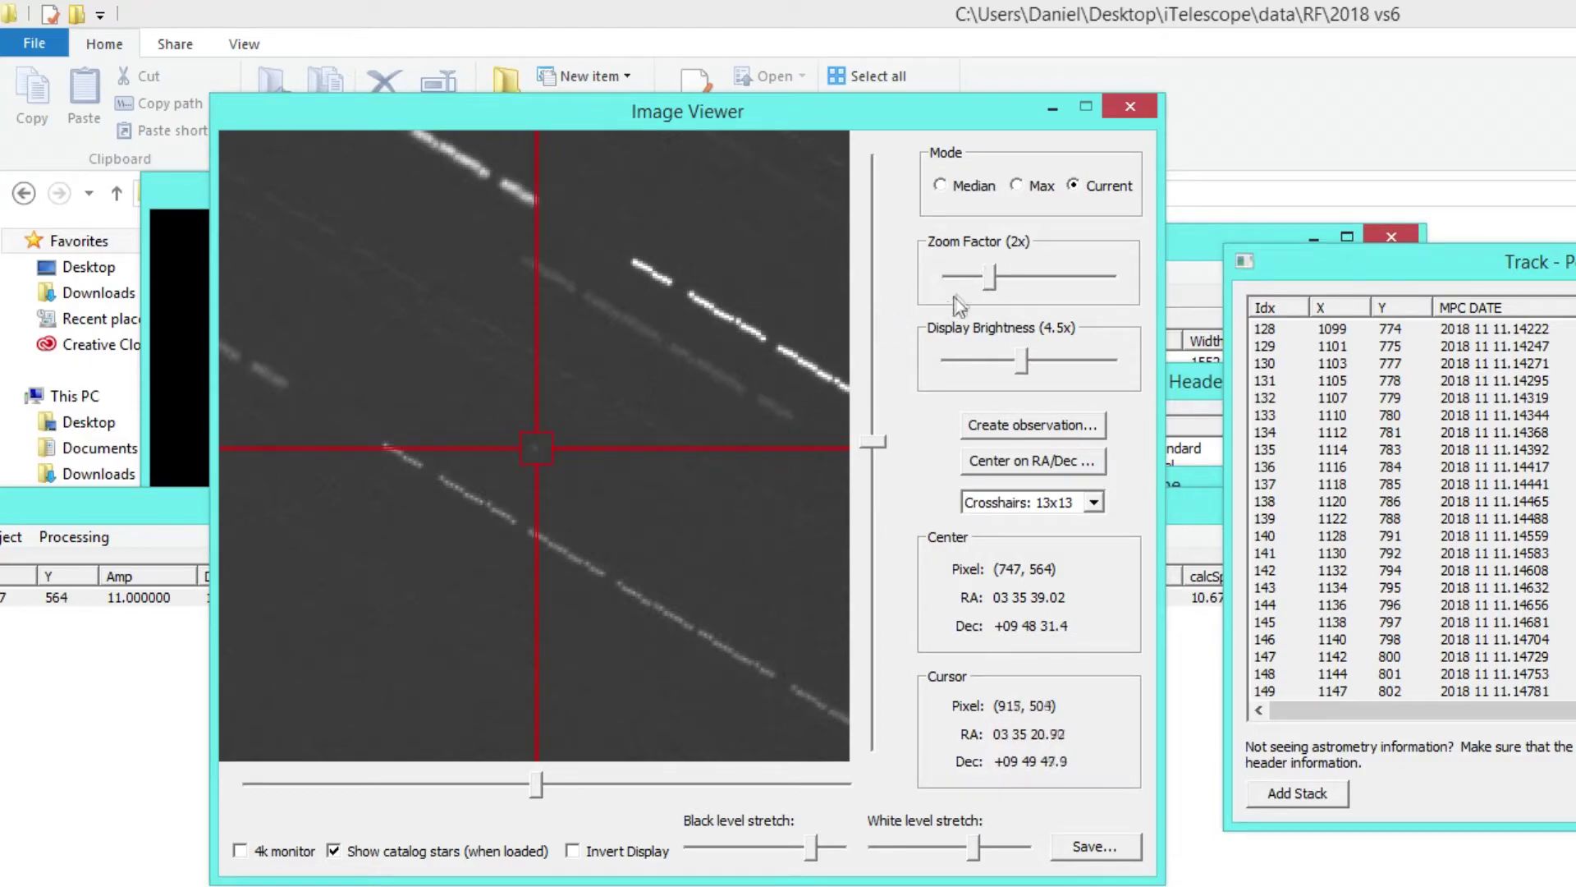
pyautogui.moveTo(1021, 362); pyautogui.dragTo(1063, 374)
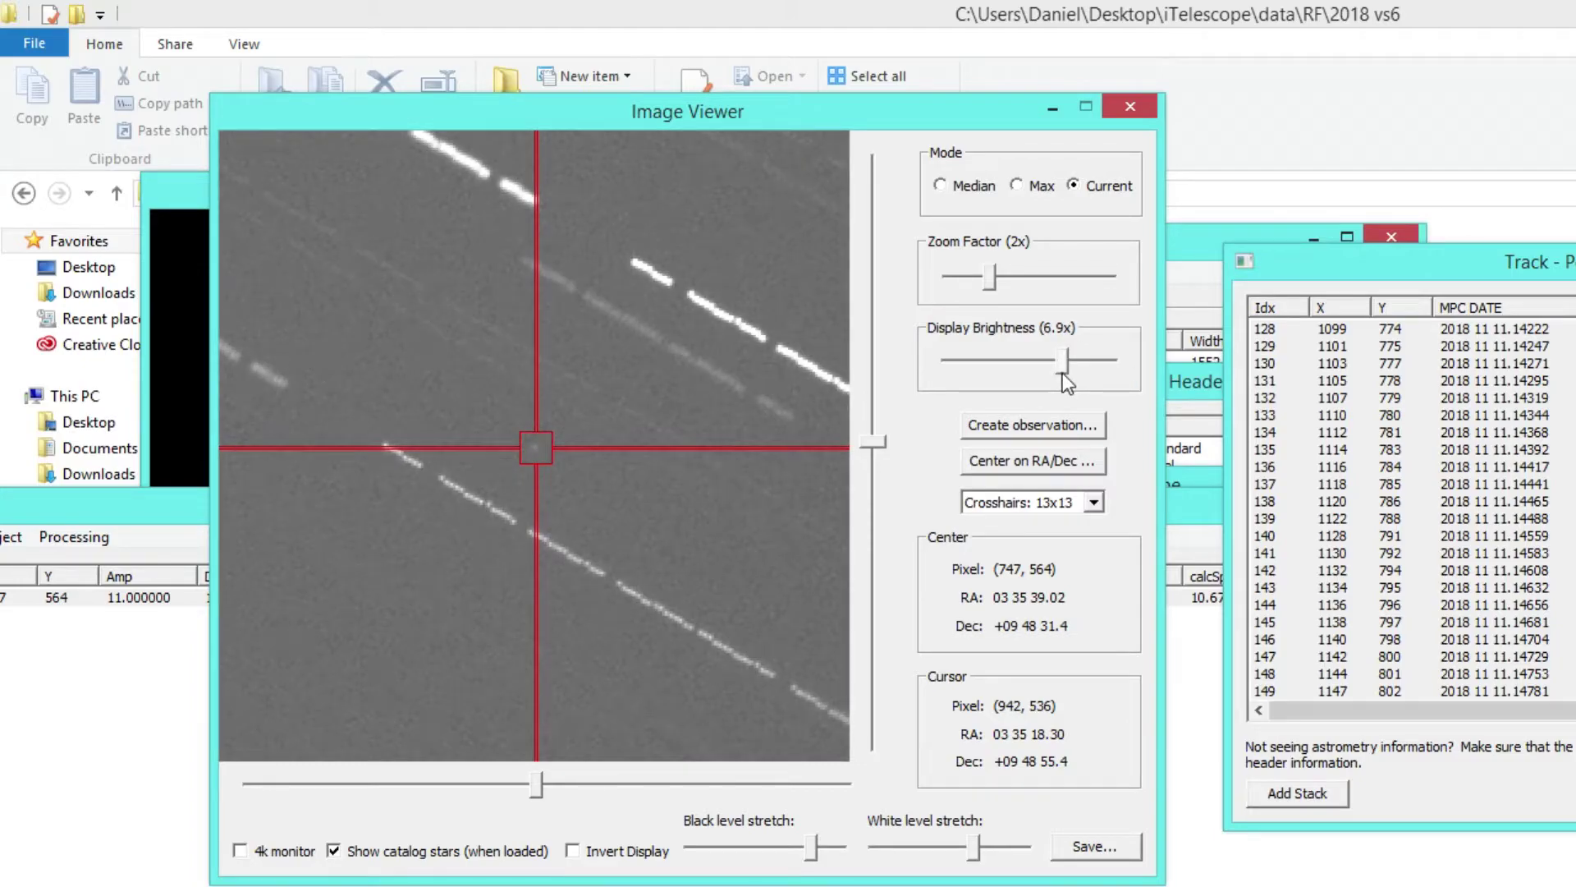
# Arrange the windows to examine the track's values in the Track Navigator alongside the stacked image
pyautogui.moveTo(1300, 279); pyautogui.dragTo(1249, 279)
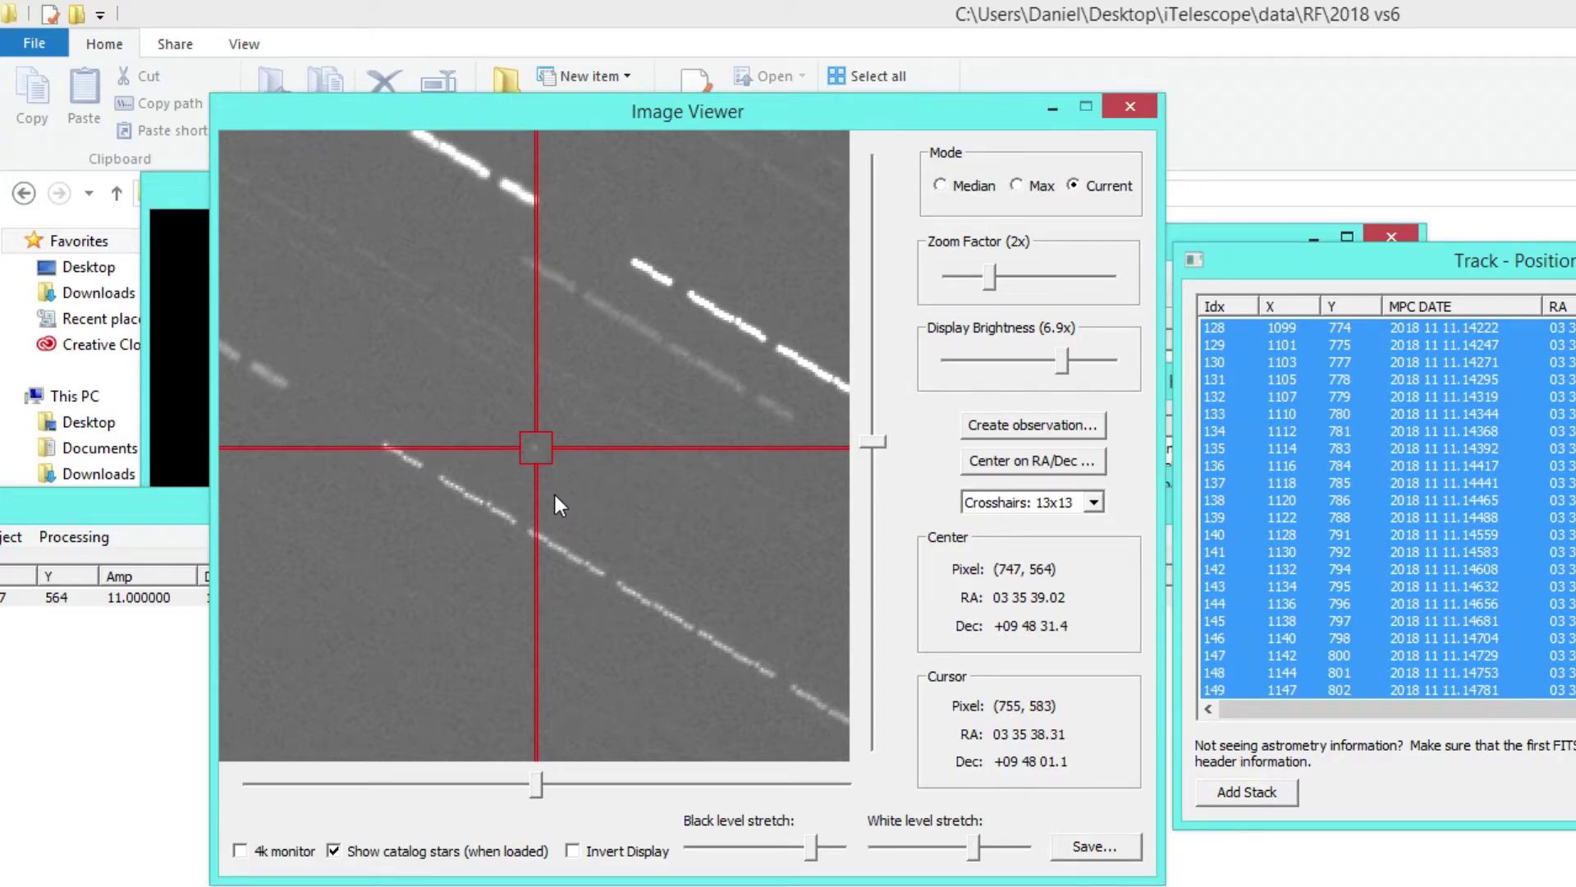
pyautogui.moveTo(147, 514); pyautogui.dragTo(292, 511)
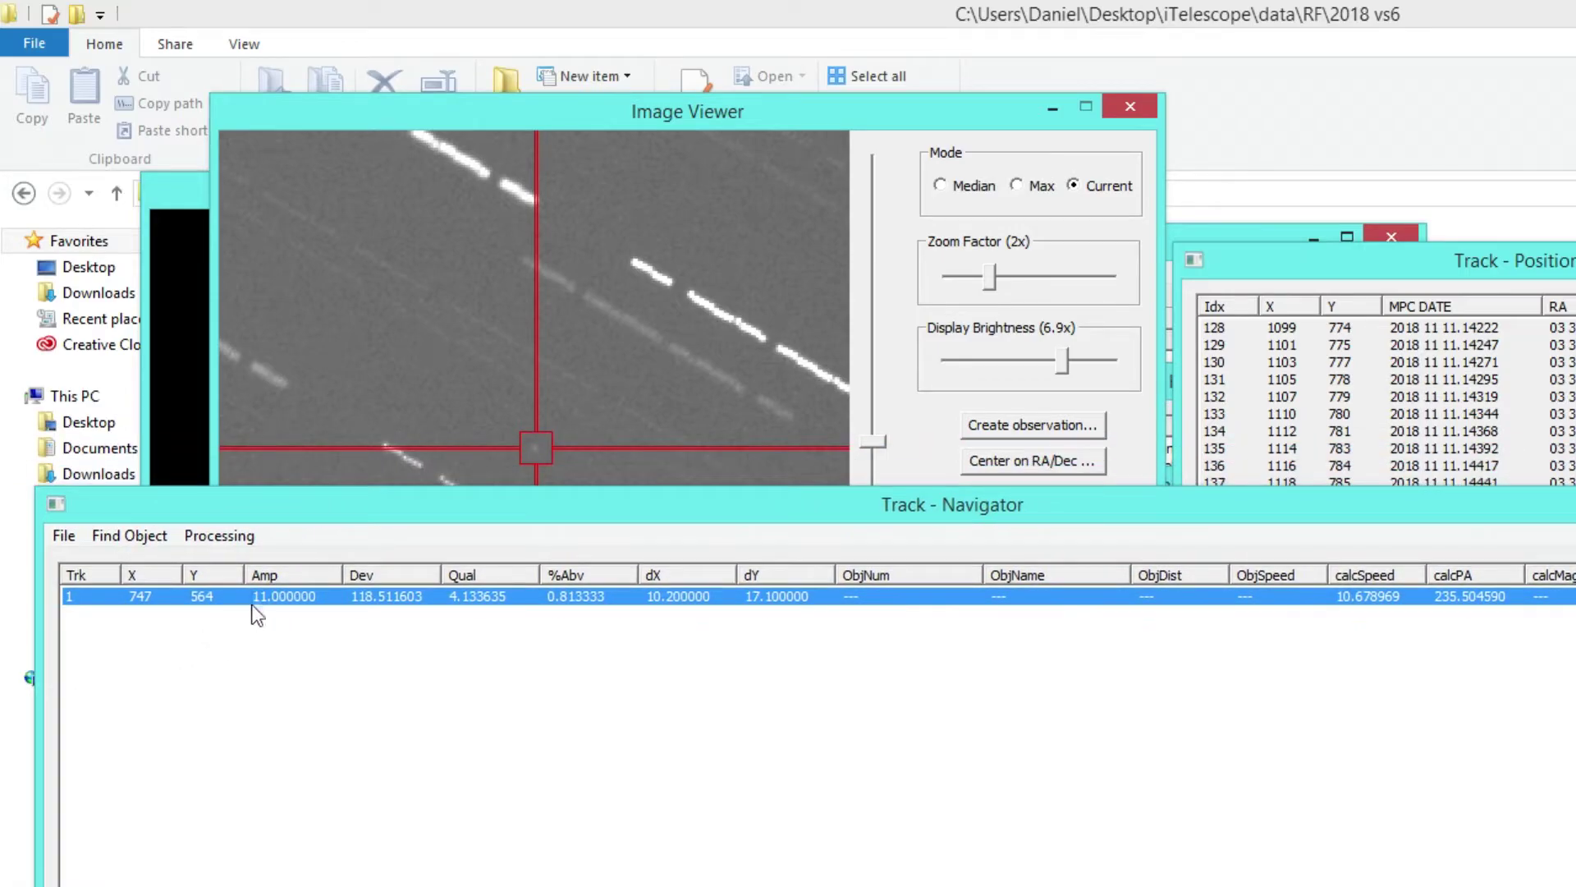
pyautogui.moveTo(427, 514); pyautogui.dragTo(402, 630)
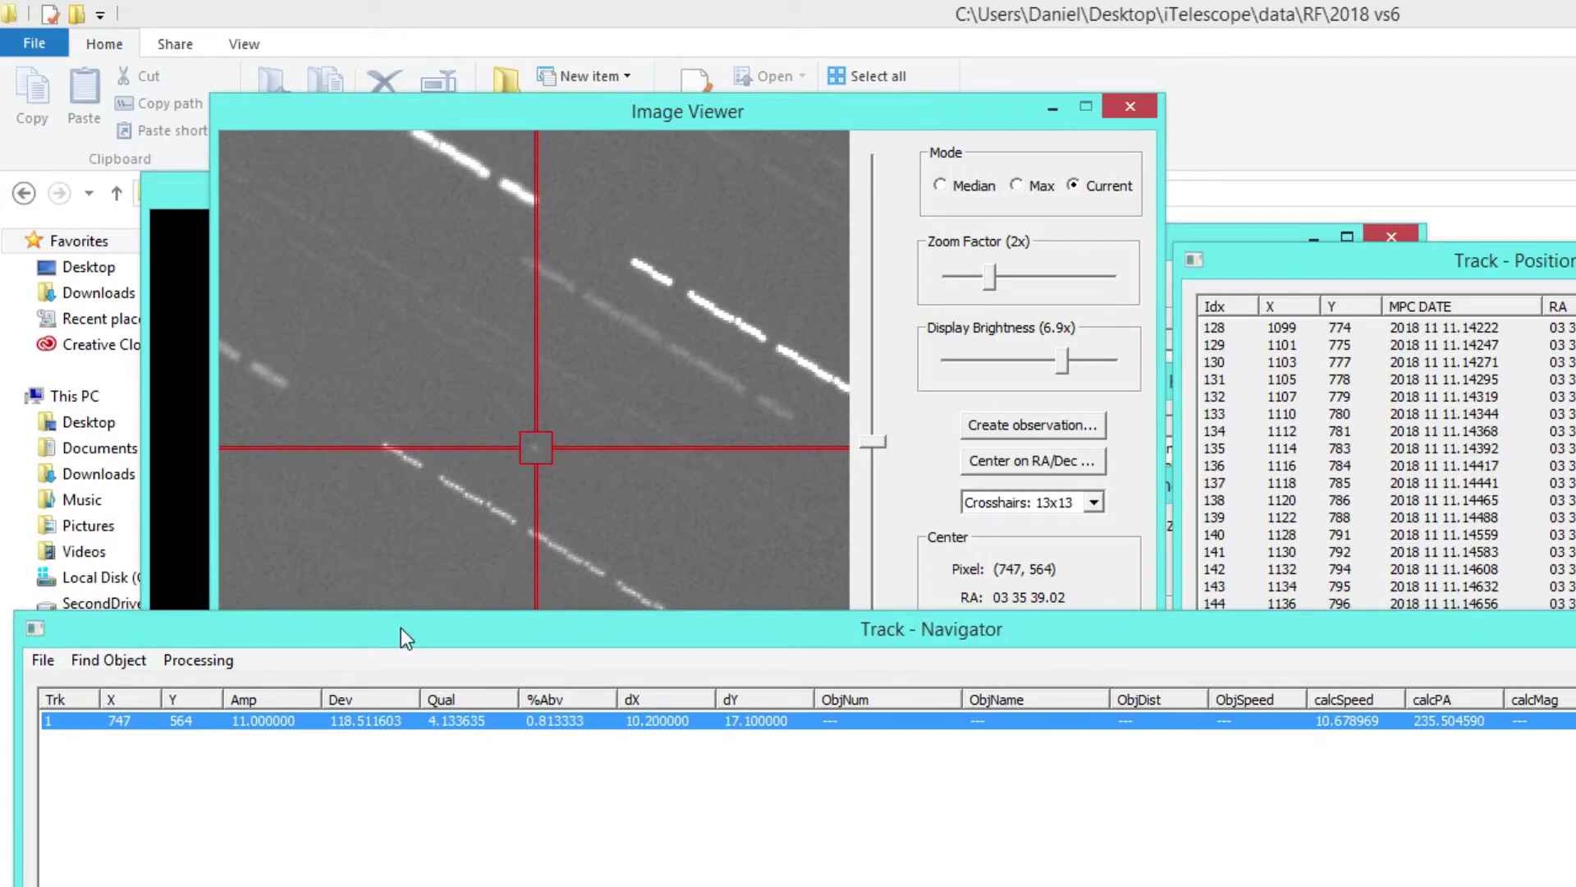
pyautogui.moveTo(401, 627)
pyautogui.mouseDown()
pyautogui.moveTo(401, 603)
pyautogui.moveTo(395, 619)
pyautogui.mouseUp()
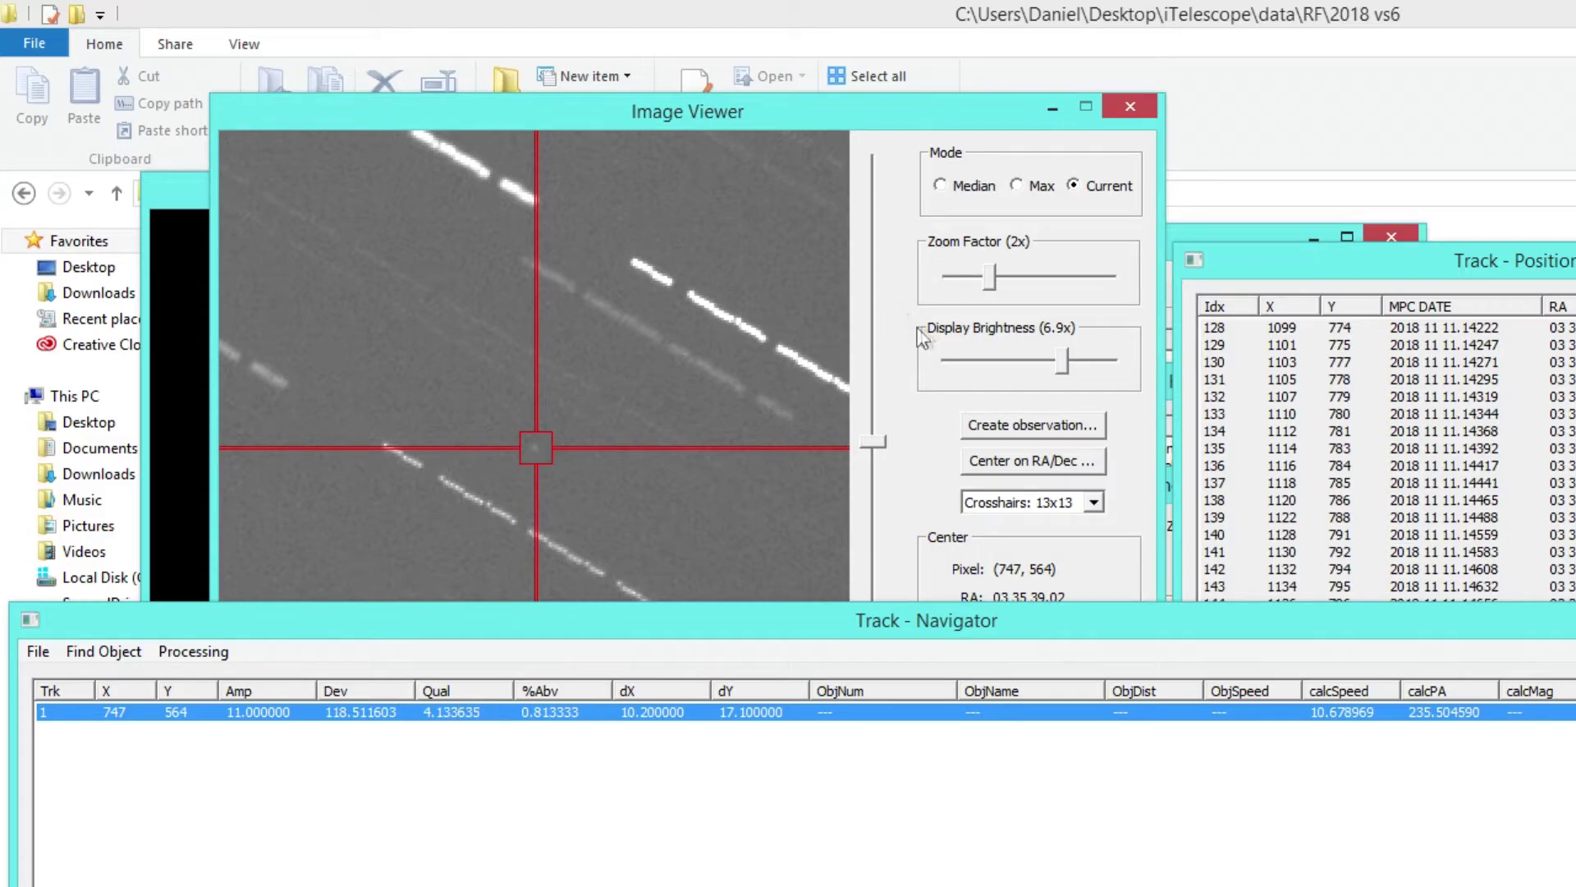
# Rerun the Synthetic Tracker, accepting the static star subtraction threshold of 81 and setting the detection sensitivity threshold to 5
pyautogui.moveTo(1011, 122); pyautogui.dragTo(880, 261)
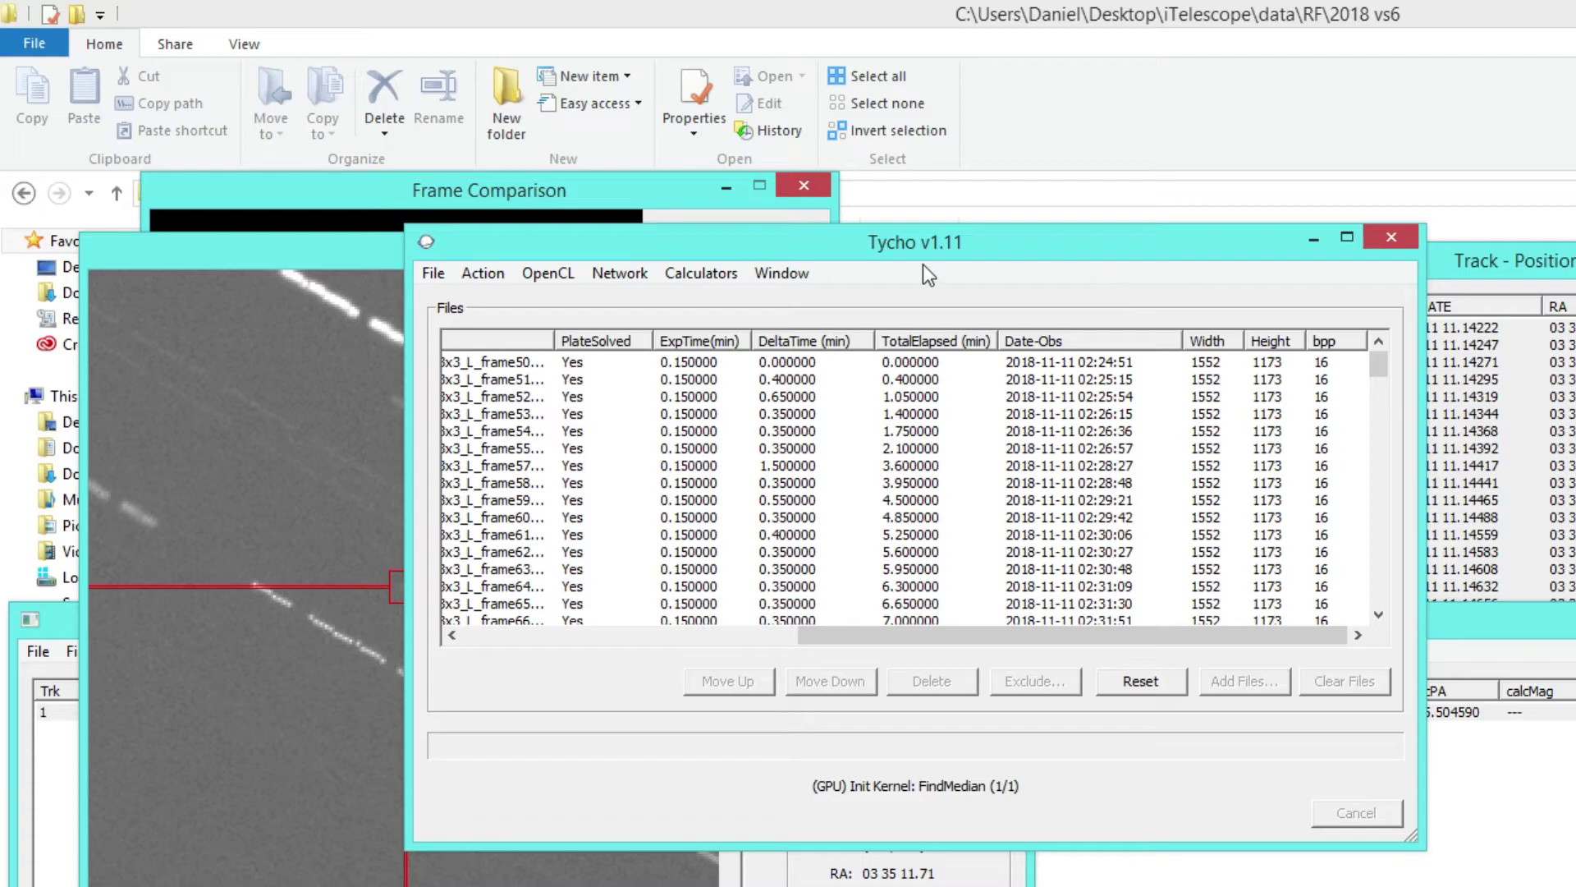
pyautogui.click(483, 273)
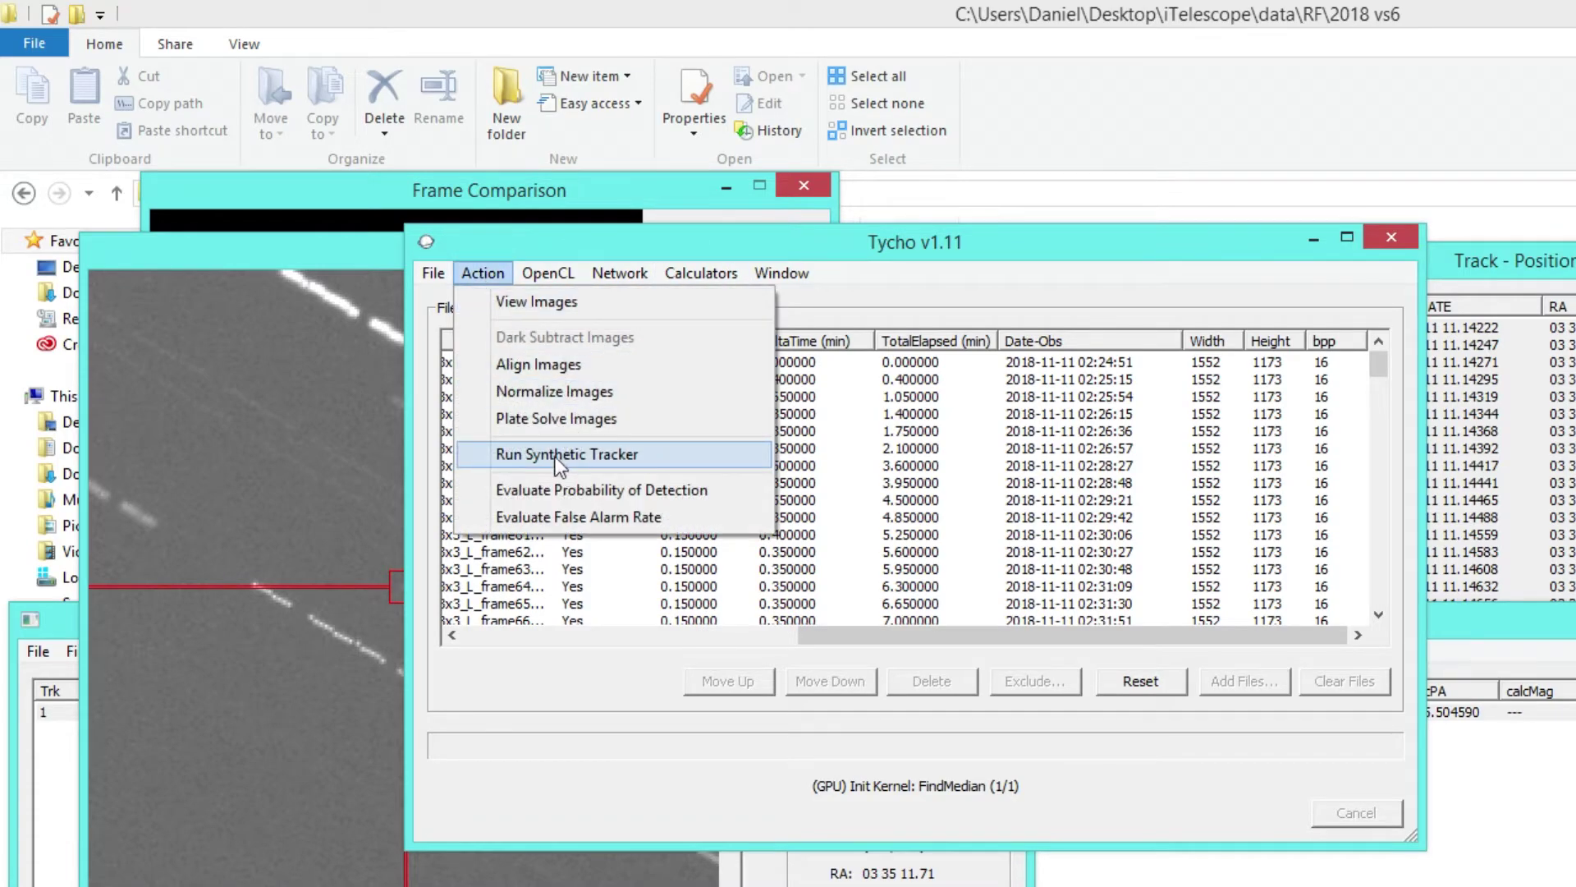
pyautogui.click(562, 456)
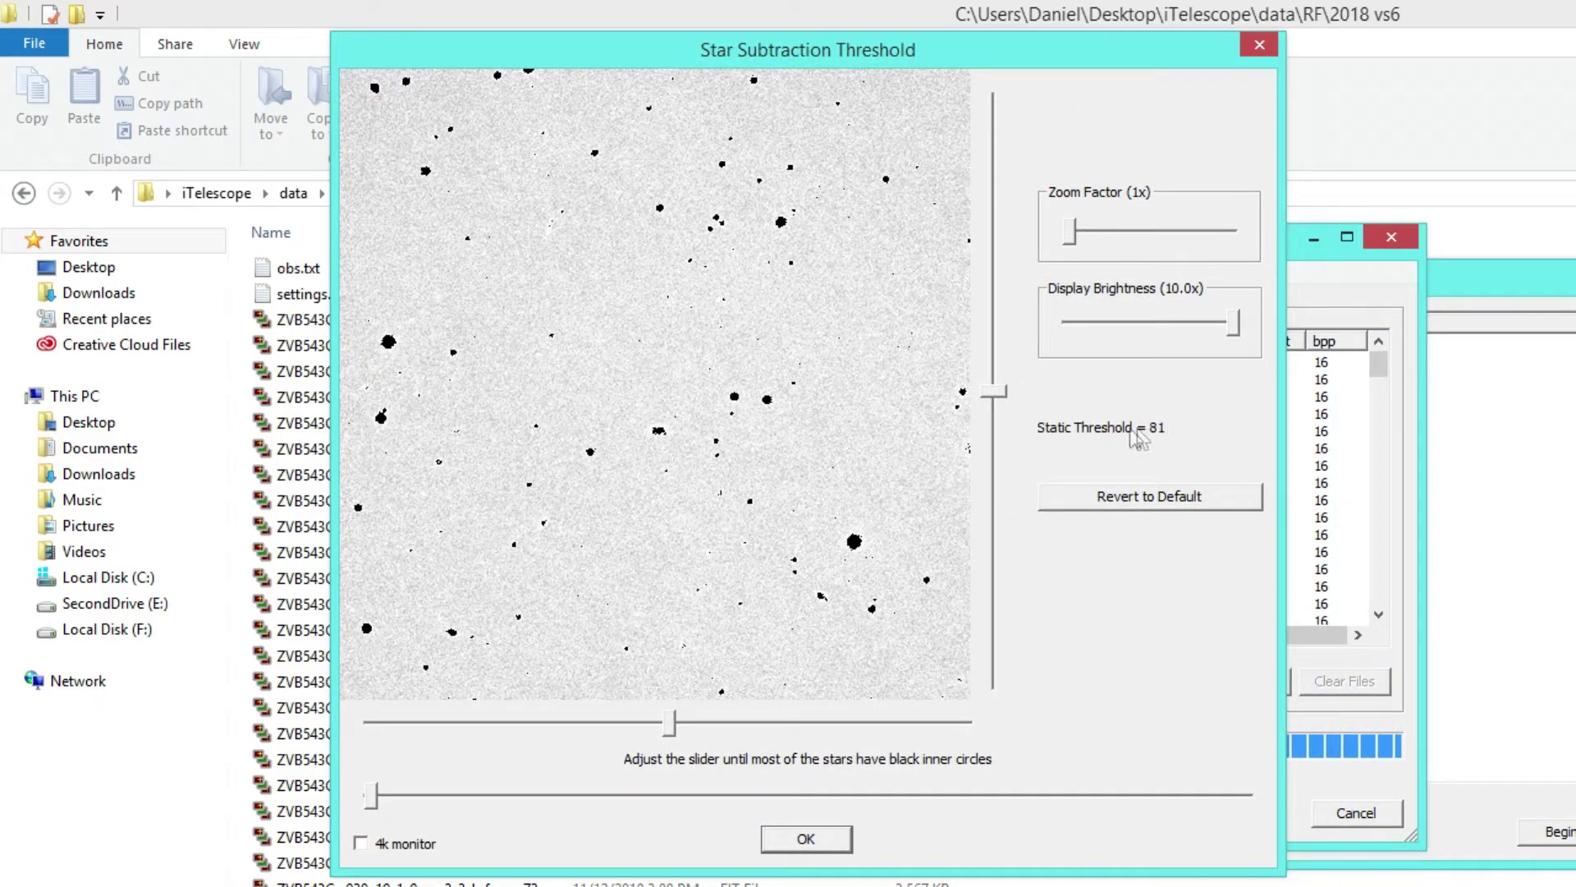
pyautogui.click(806, 838)
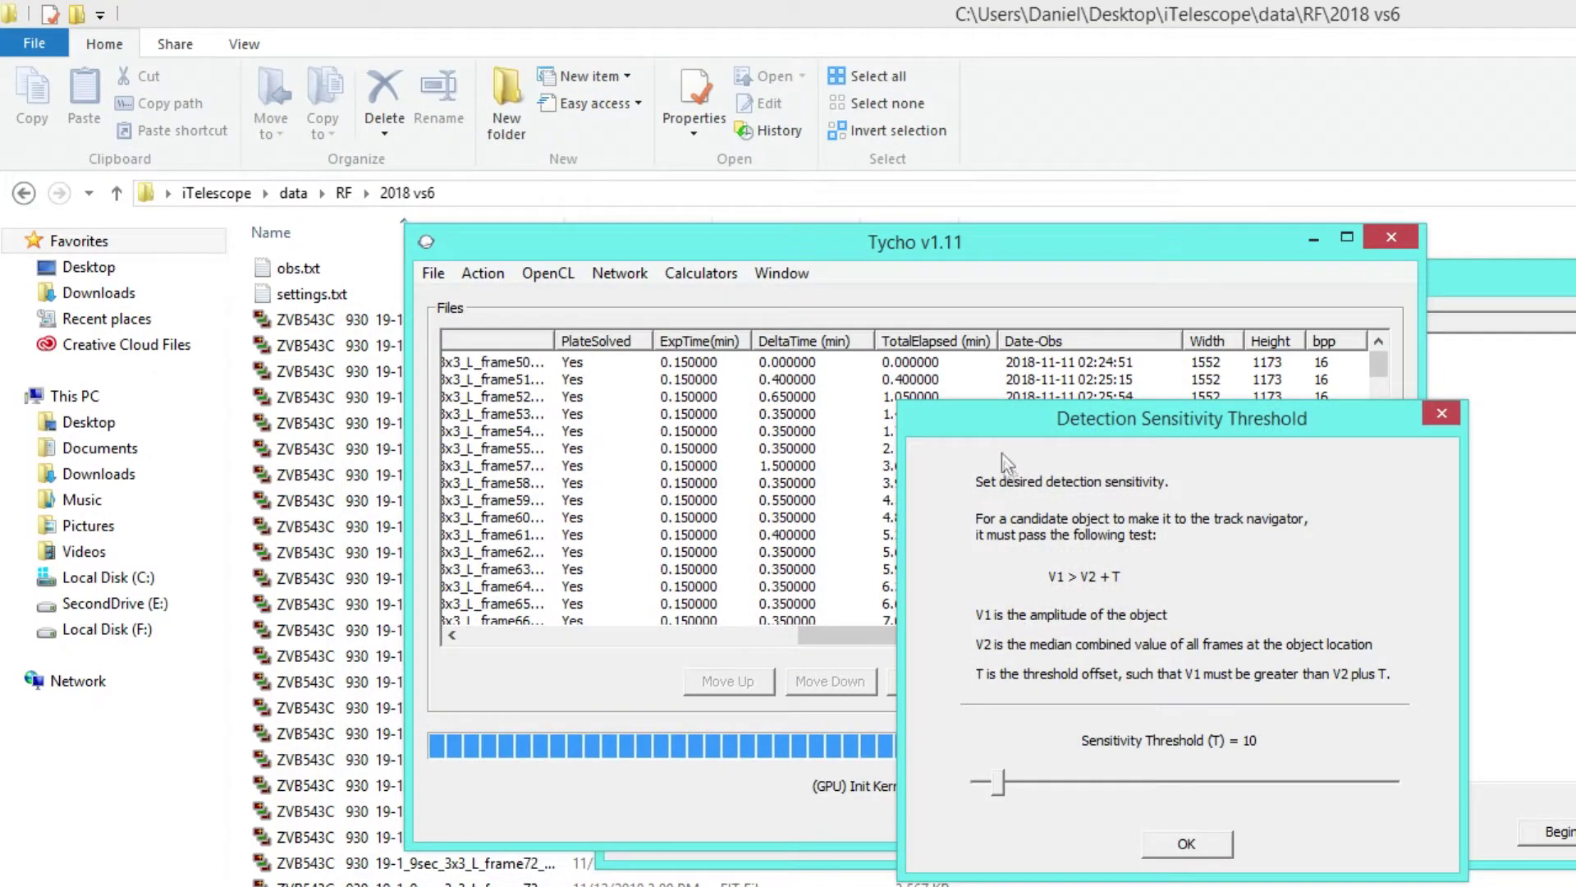
pyautogui.moveTo(741, 693); pyautogui.dragTo(737, 692)
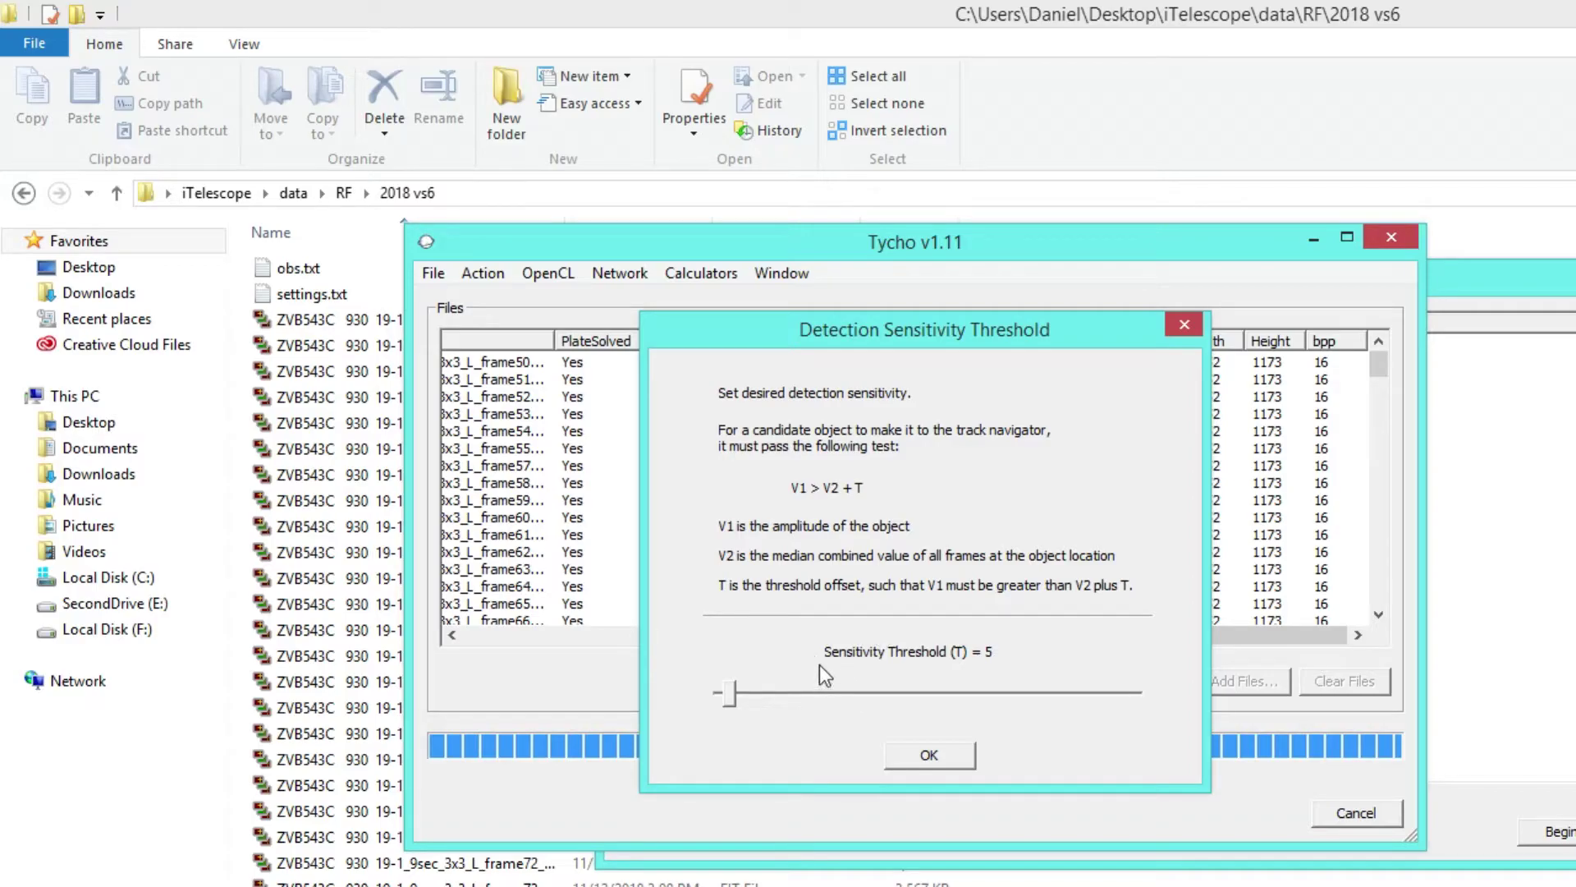
pyautogui.click(943, 763)
# Accept the adaptive tracker configuration with its 0.05 step and existing limits, and keep only the local machine allocated in the cluster
pyautogui.click(1157, 778)
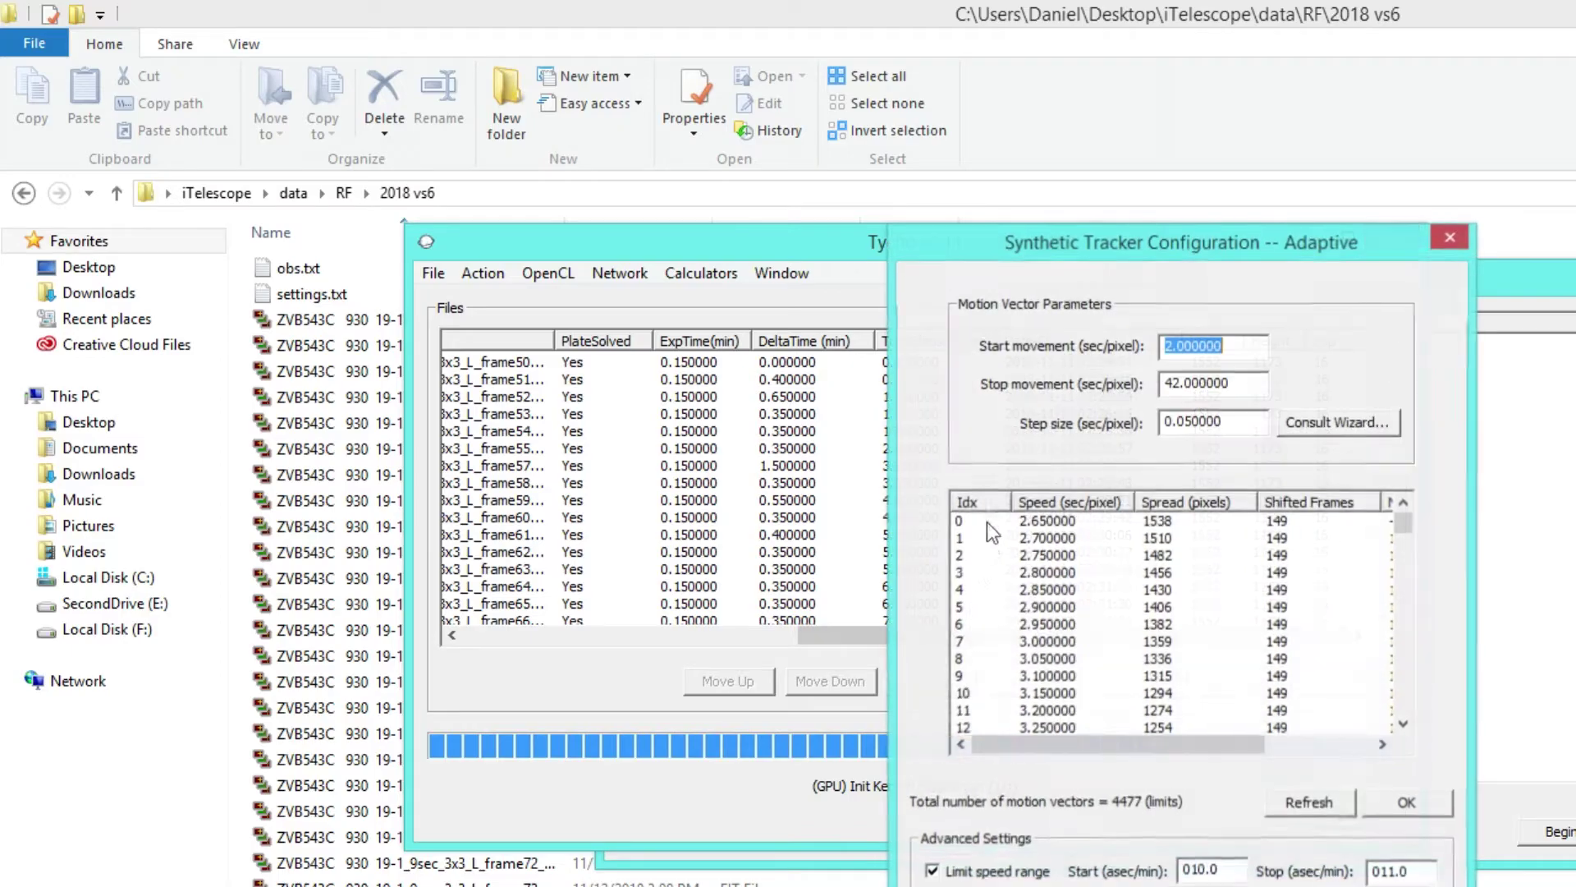
pyautogui.moveTo(1018, 147); pyautogui.dragTo(594, 152)
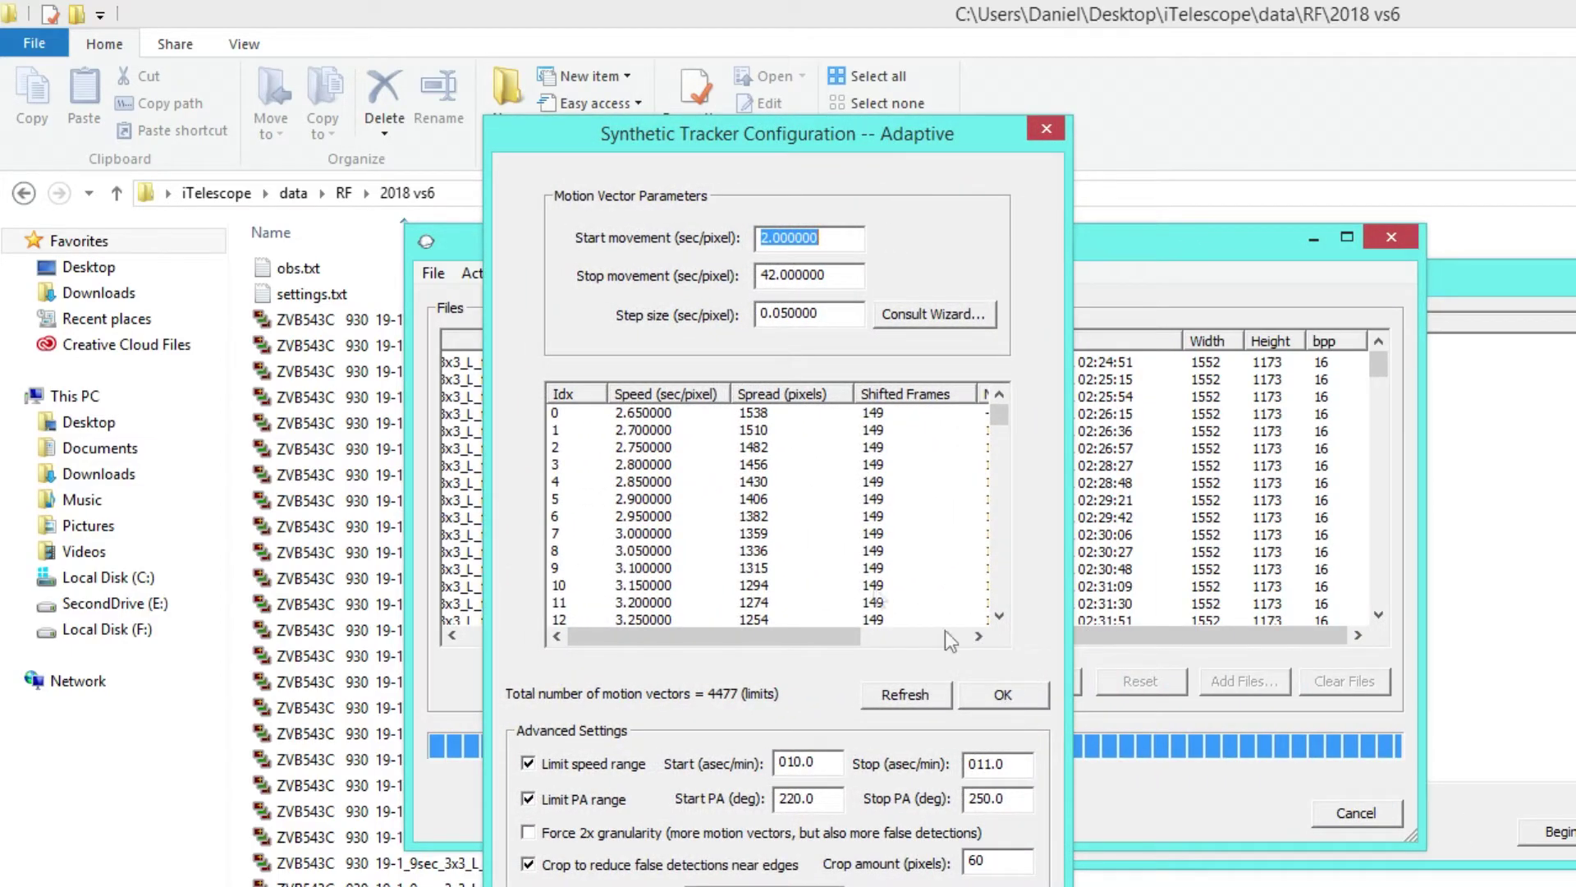
pyautogui.click(988, 696)
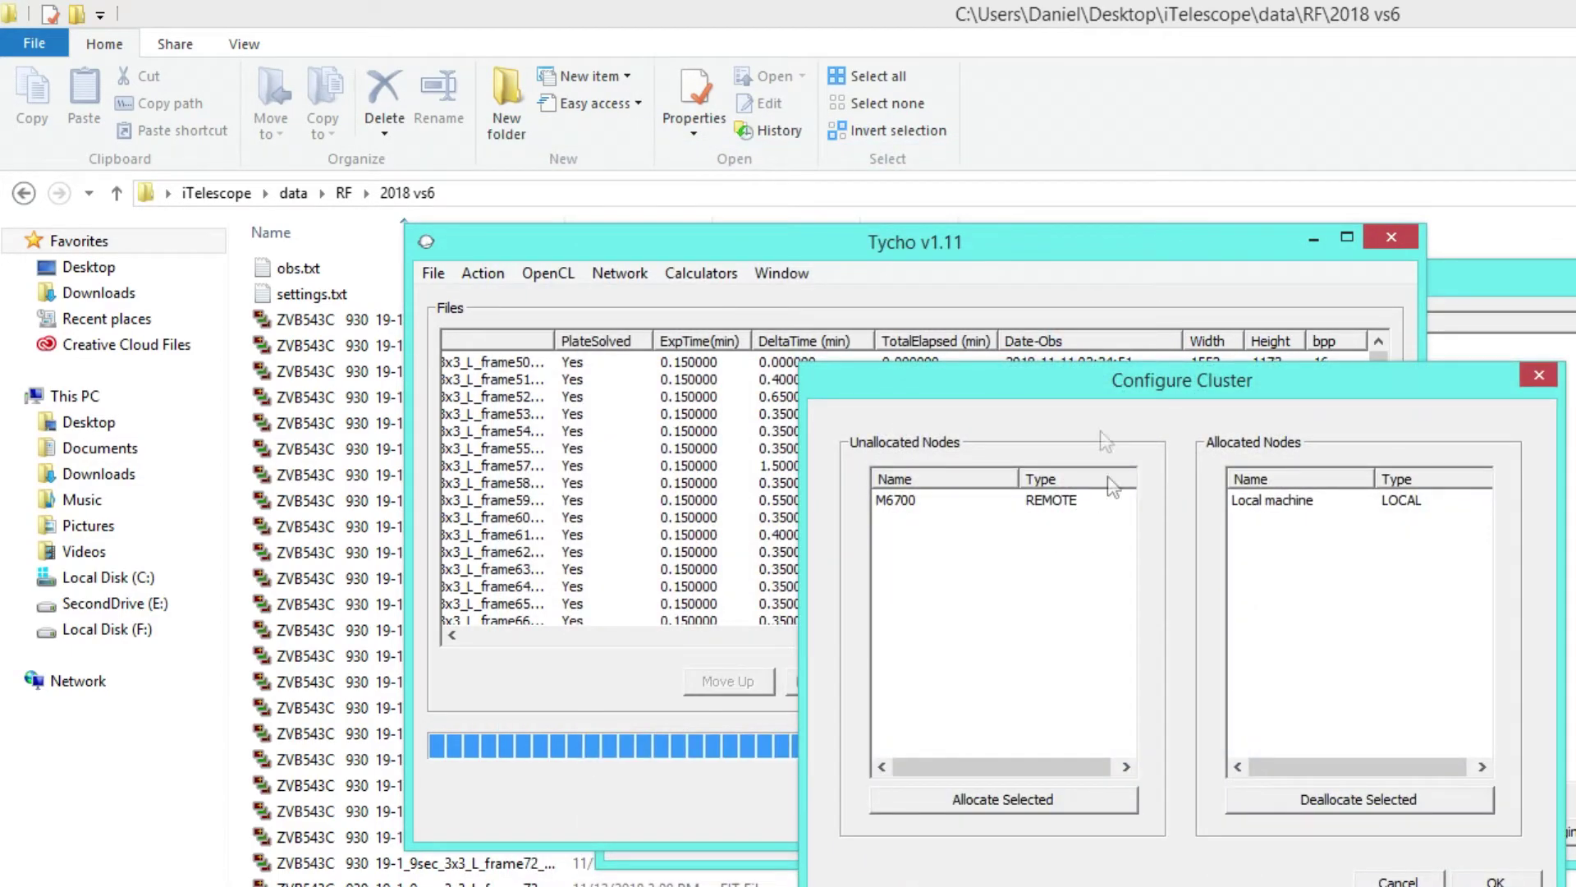
pyautogui.moveTo(1067, 380); pyautogui.dragTo(701, 210)
pyautogui.click(1105, 711)
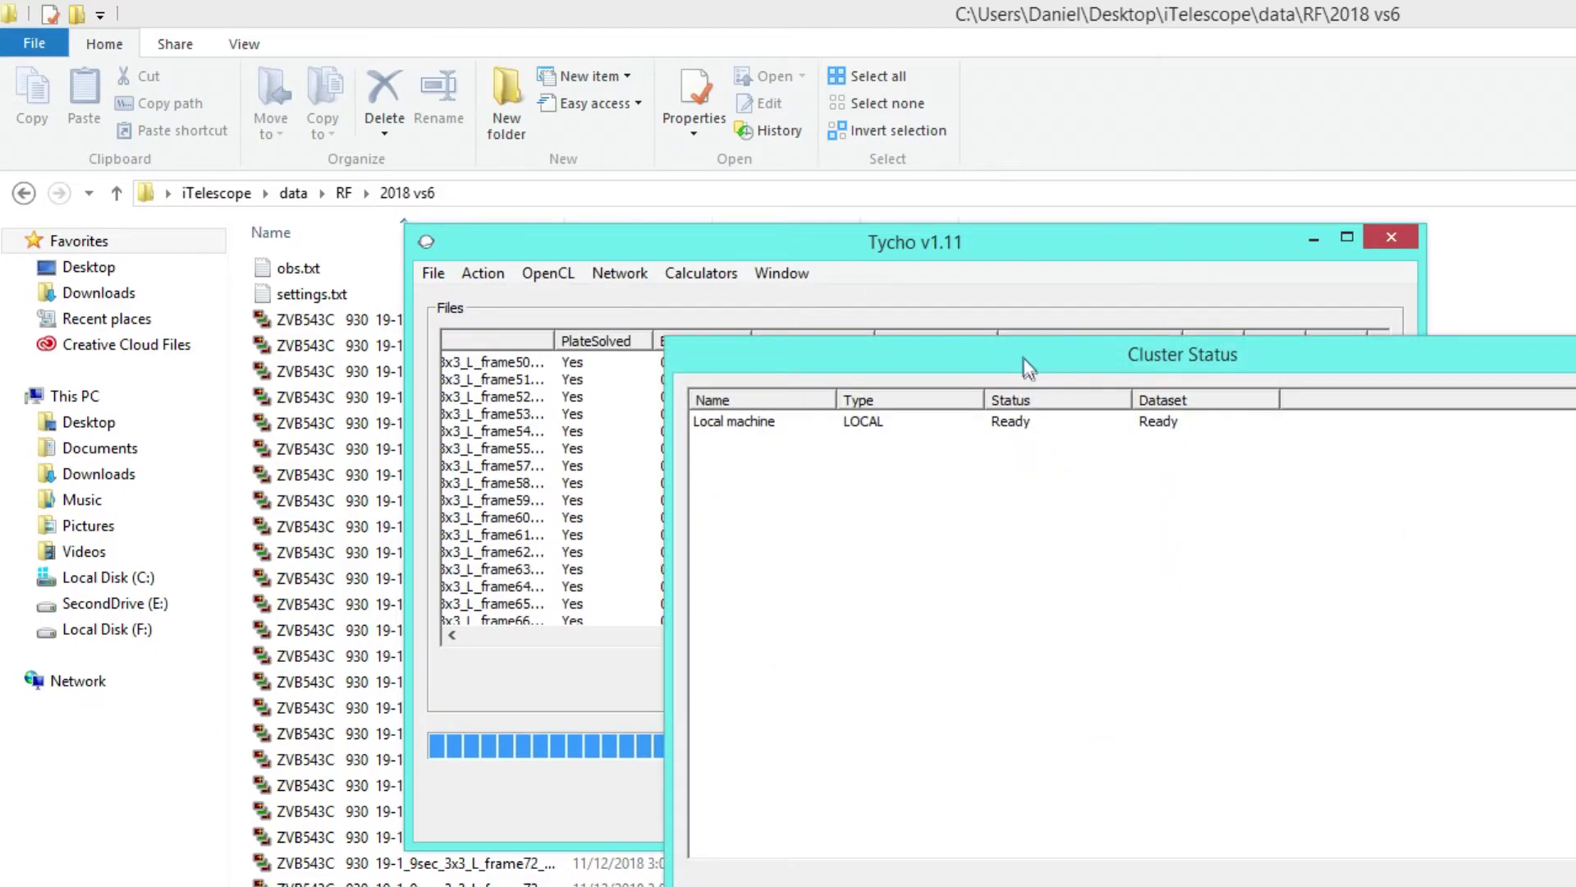
# Begin the more sensitive tracking run on the local machine and dismiss the elapsed-time message
pyautogui.moveTo(1023, 264); pyautogui.dragTo(649, 201)
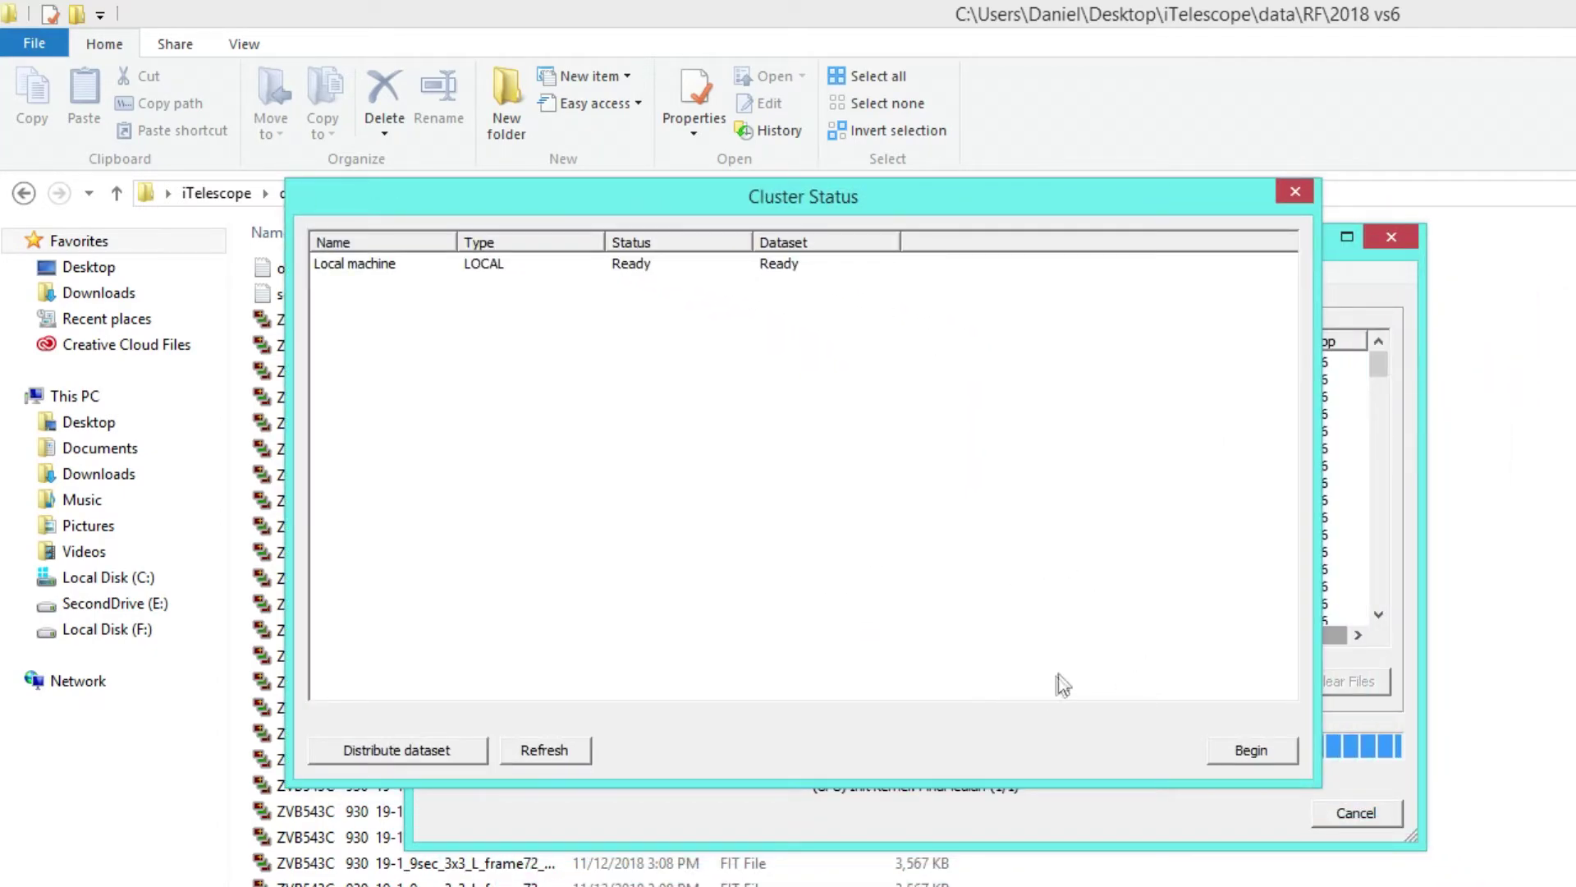
pyautogui.click(1256, 752)
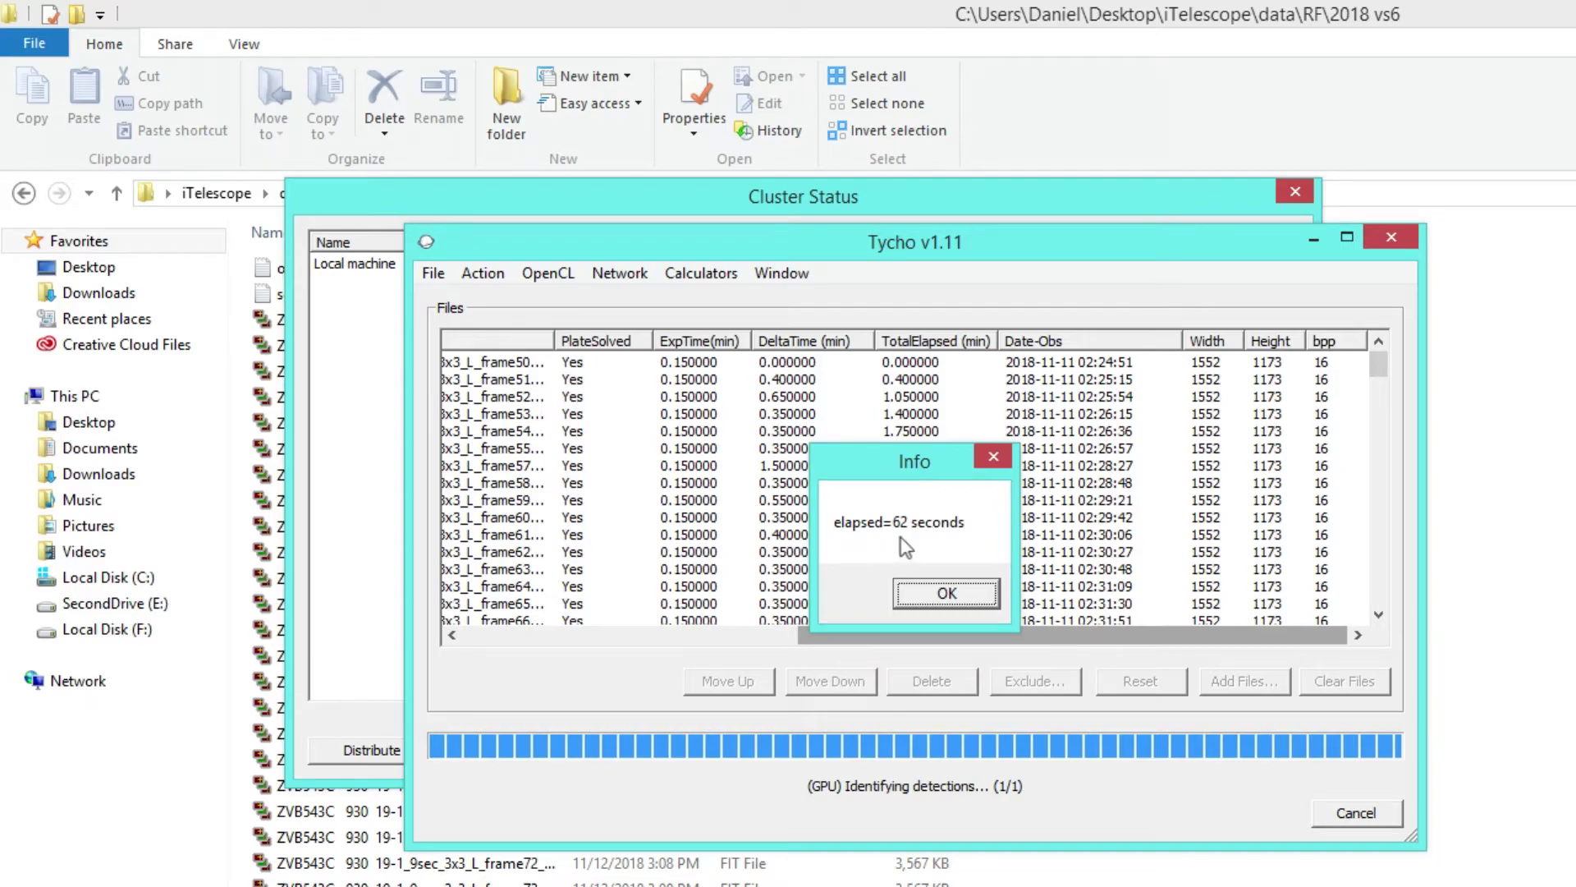
pyautogui.click(927, 594)
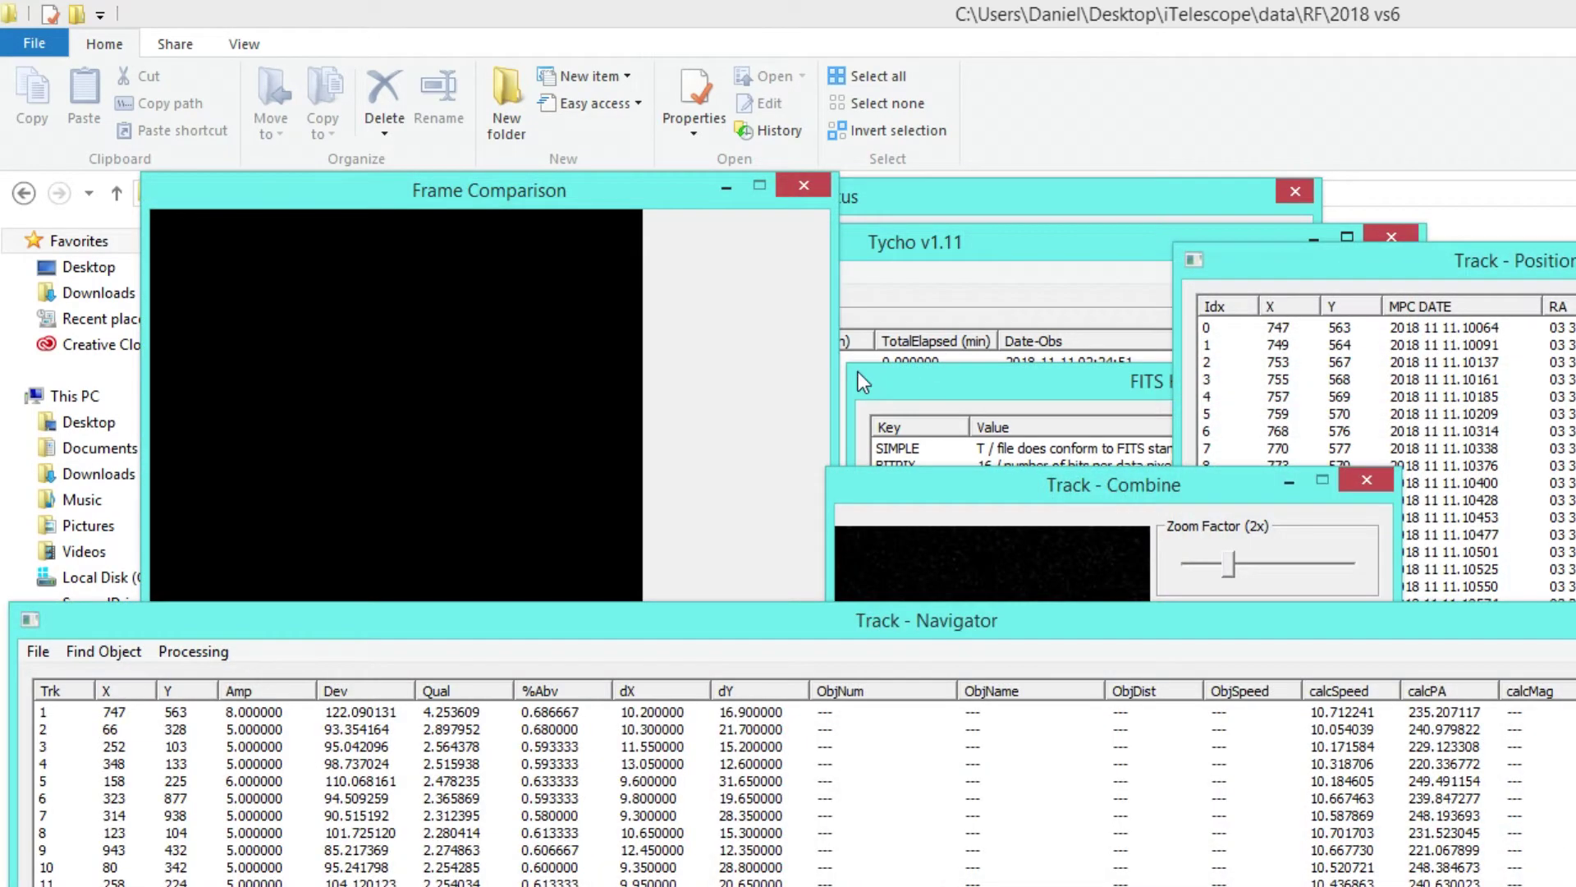
# Examine the new track list and open track 1 in the Image Viewer, arranging both windows for comparison
pyautogui.moveTo(658, 620); pyautogui.dragTo(673, 196)
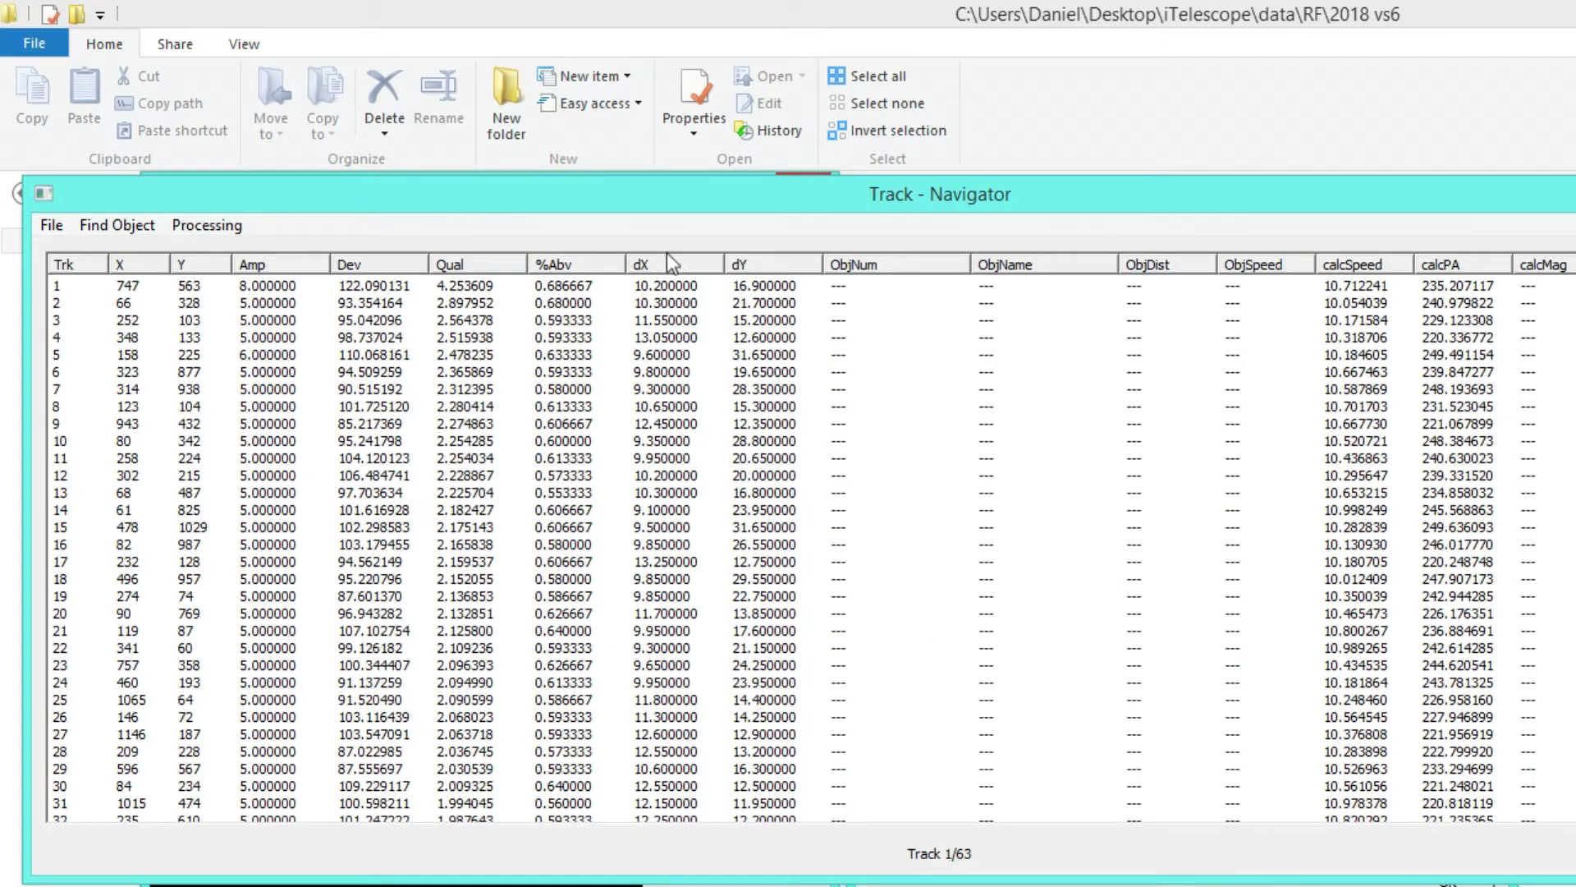
pyautogui.moveTo(648, 206); pyautogui.dragTo(654, 379)
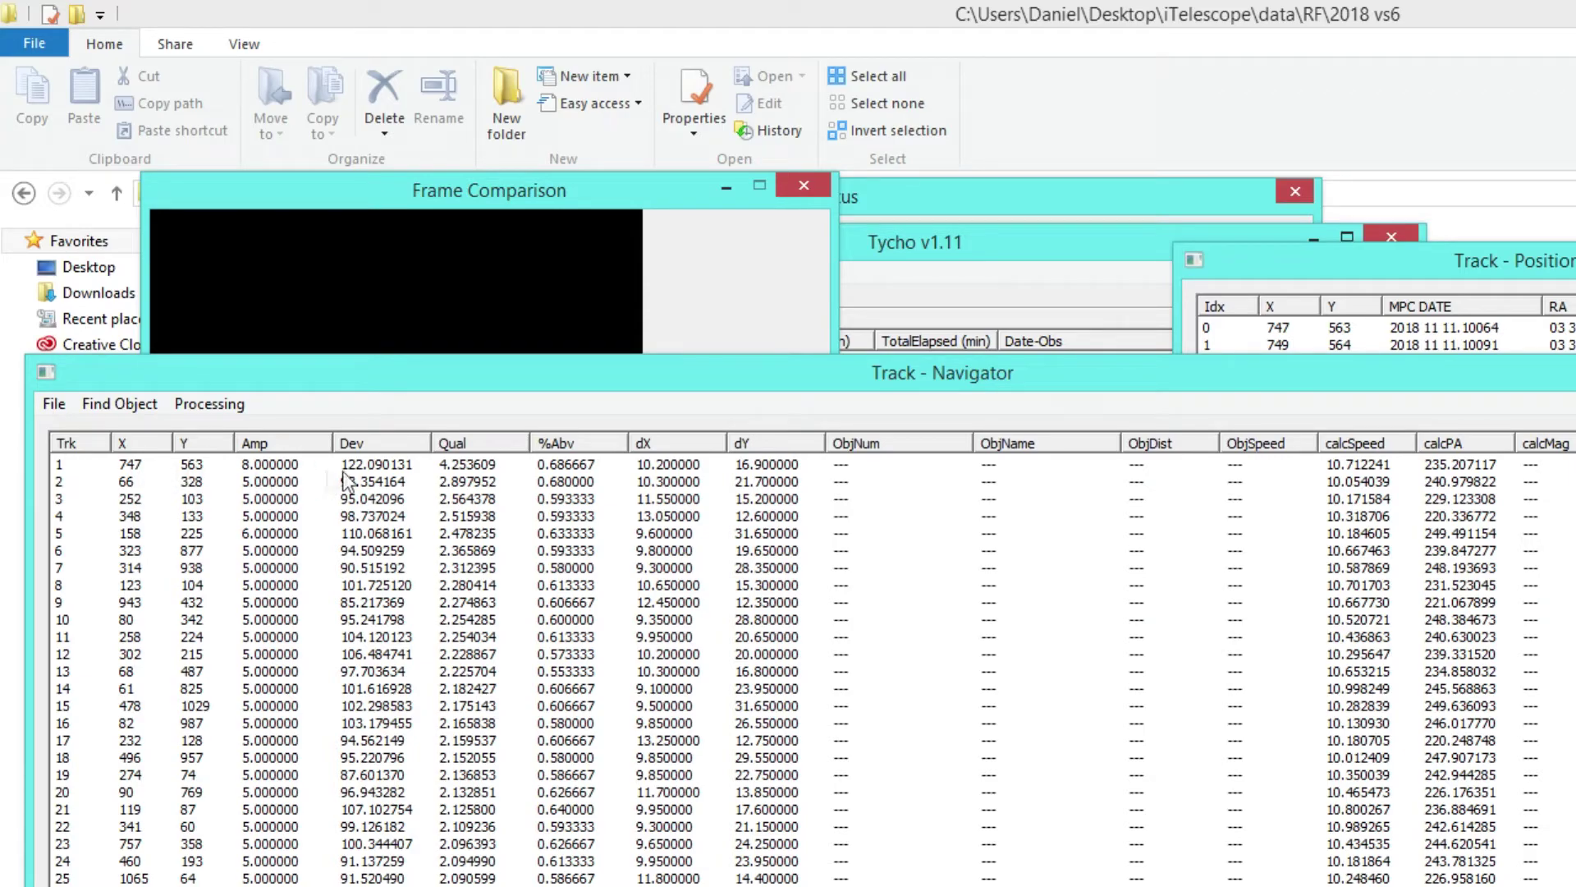
pyautogui.click(427, 464)
pyautogui.click(573, 392)
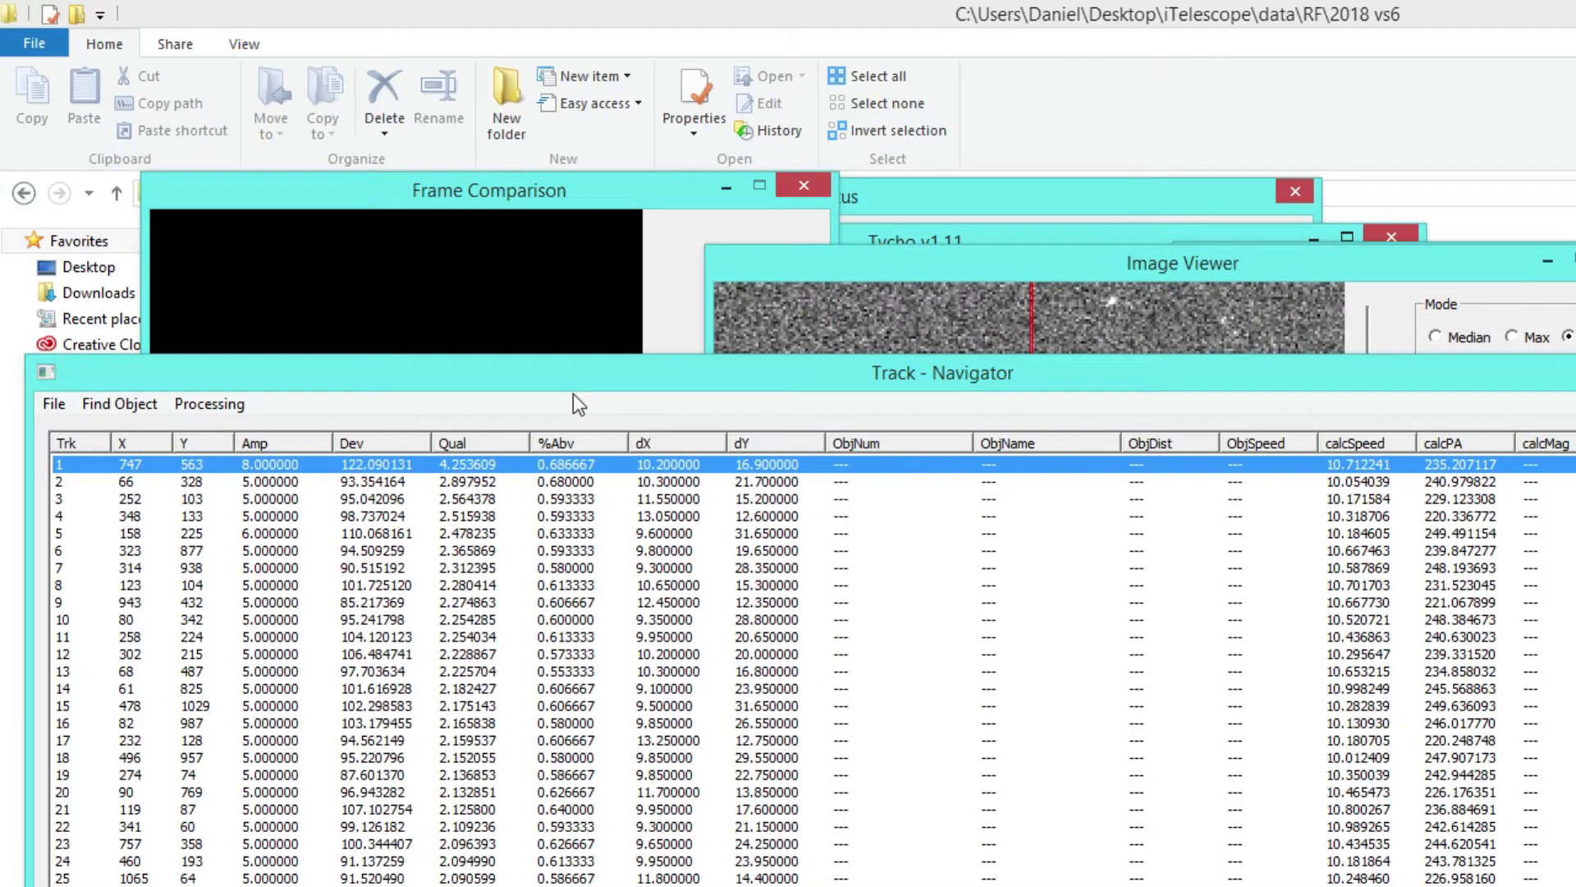
pyautogui.moveTo(528, 381); pyautogui.dragTo(405, 490)
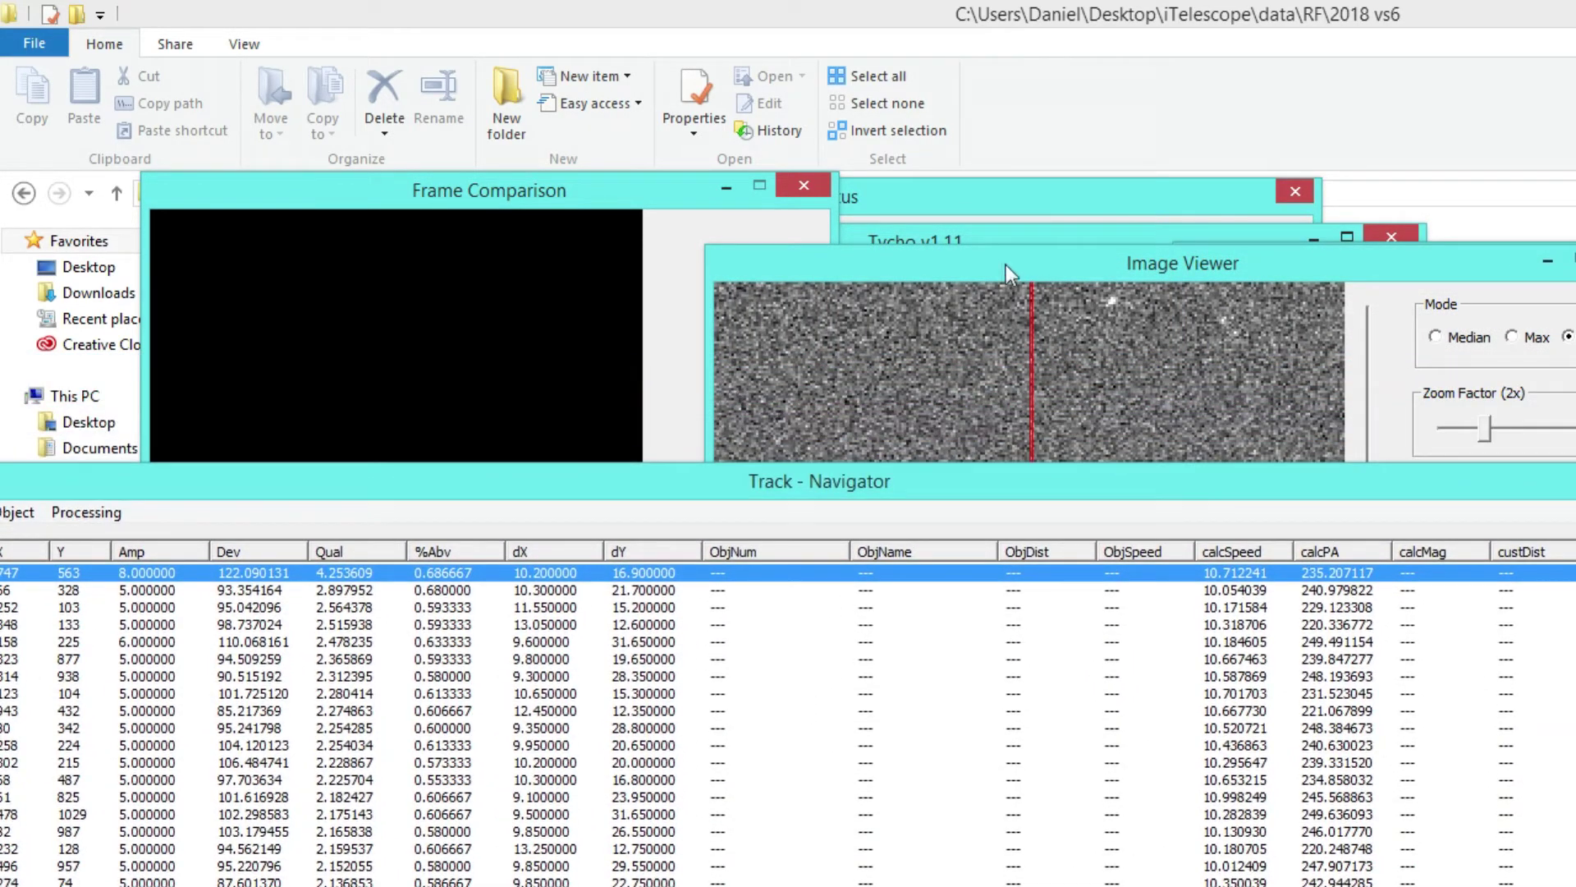
pyautogui.moveTo(982, 267); pyautogui.dragTo(708, 148)
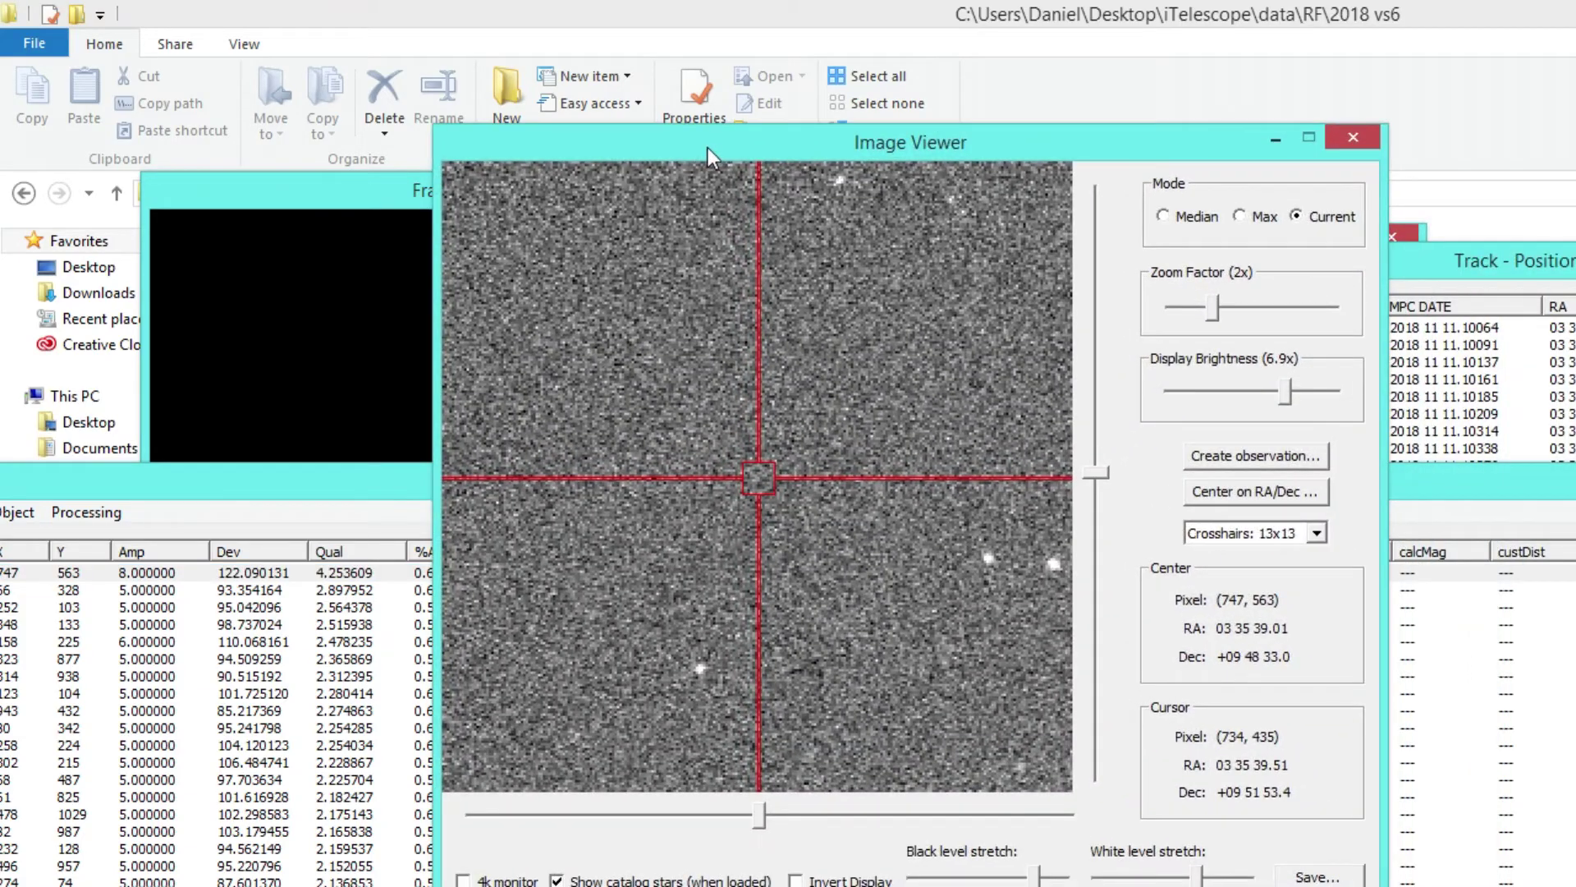
pyautogui.moveTo(363, 478); pyautogui.dragTo(441, 504)
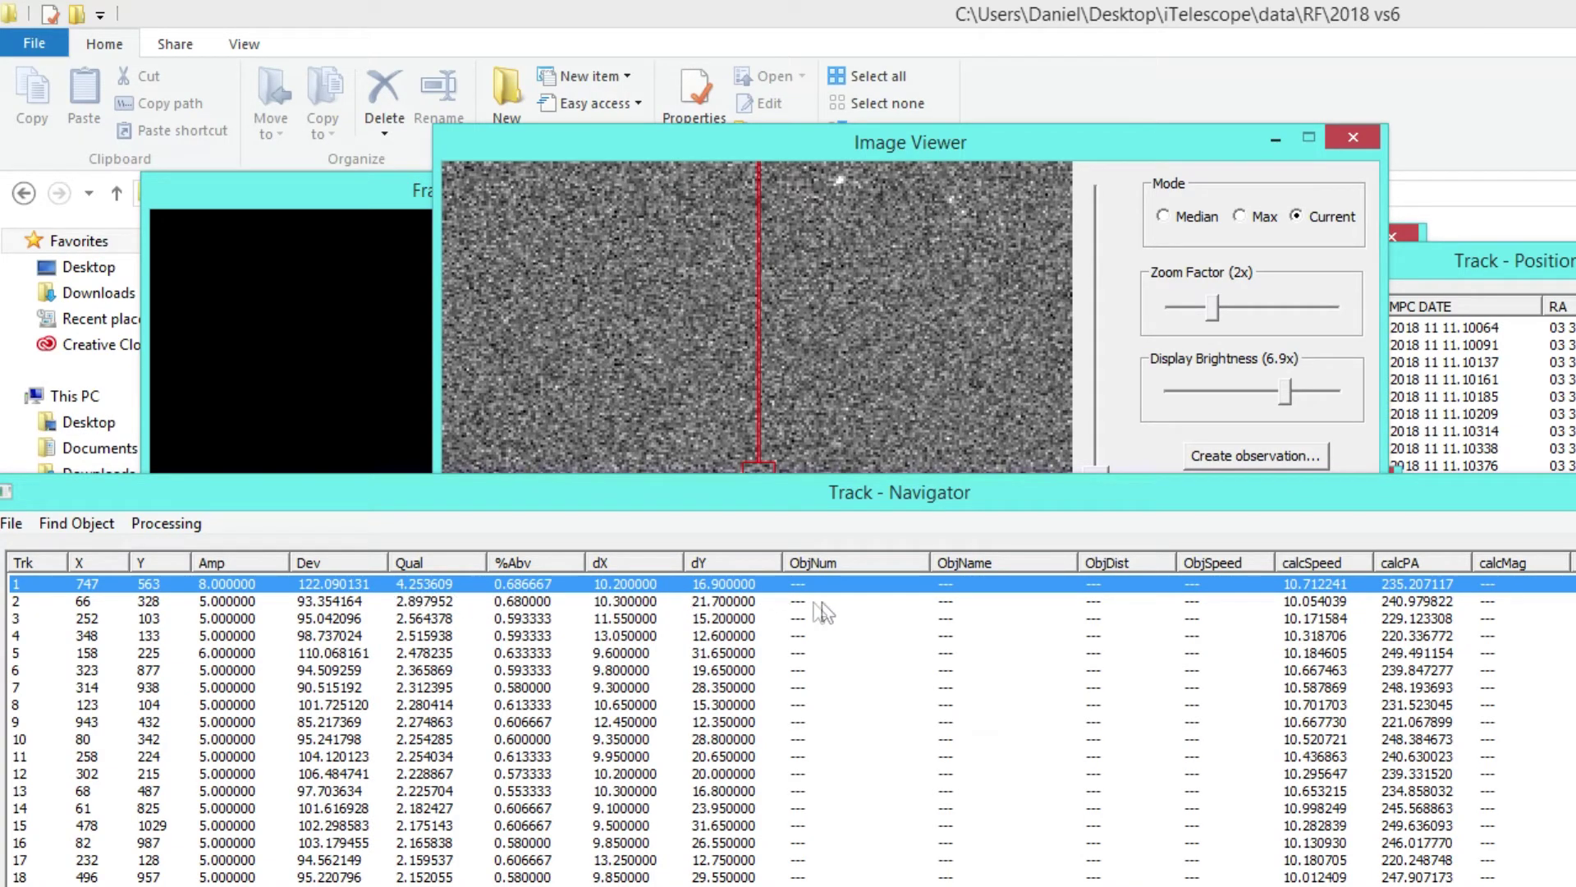
pyautogui.moveTo(846, 493); pyautogui.dragTo(790, 491)
pyautogui.moveTo(929, 138); pyautogui.dragTo(782, 131)
# Stack all of track 1's positions, index 0 to 149, inspect the object in the crosshairs and bring the track list forward
pyautogui.moveTo(1427, 258); pyautogui.dragTo(1449, 240)
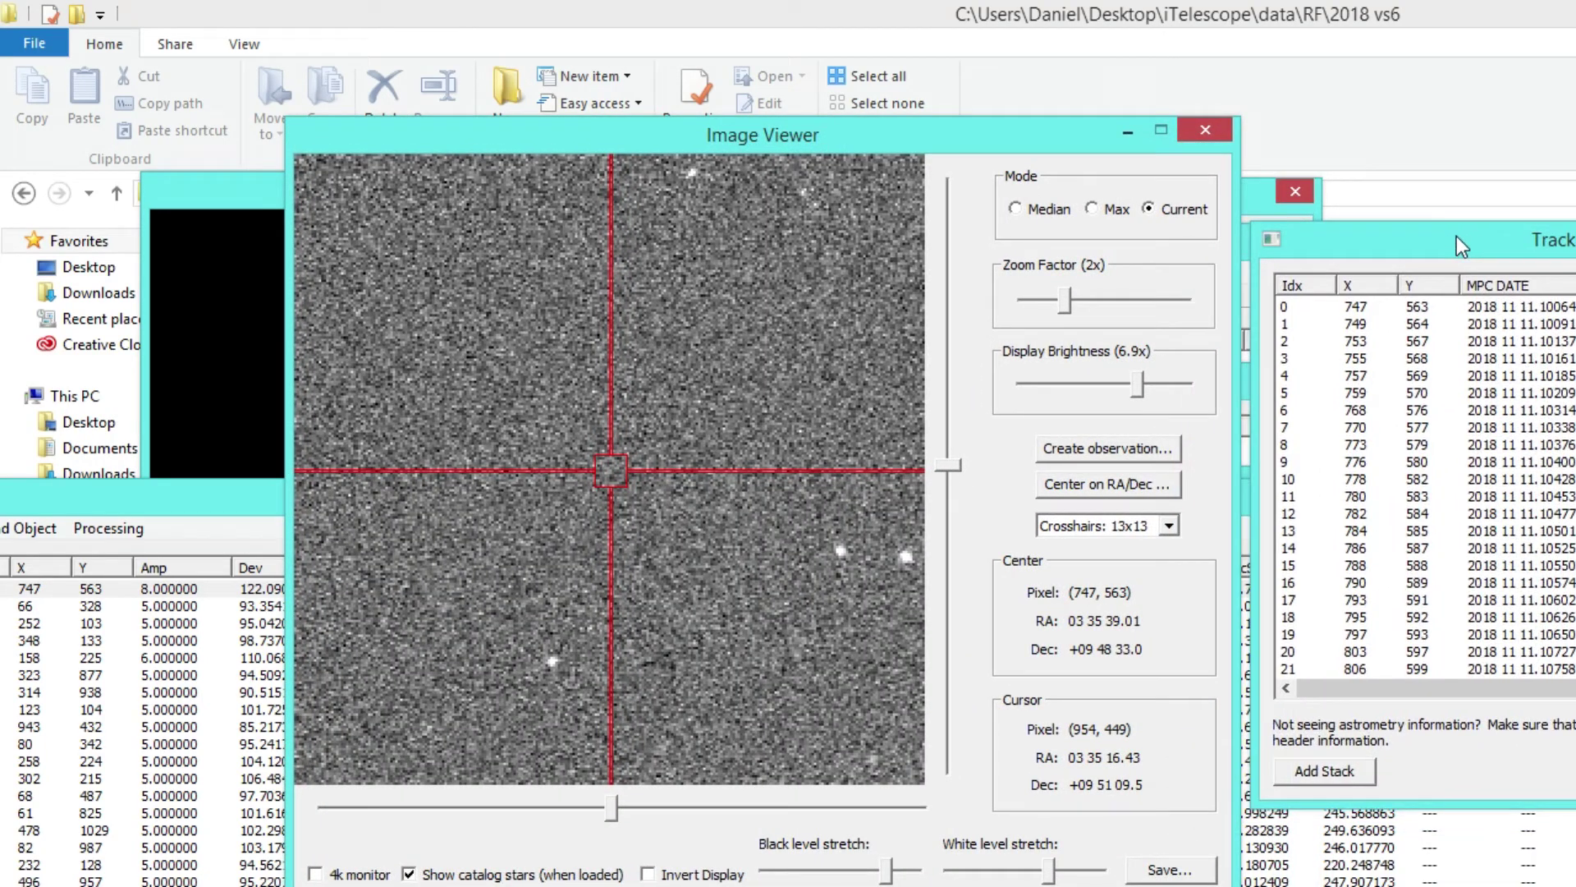
pyautogui.scroll(-19, 1378, 579)
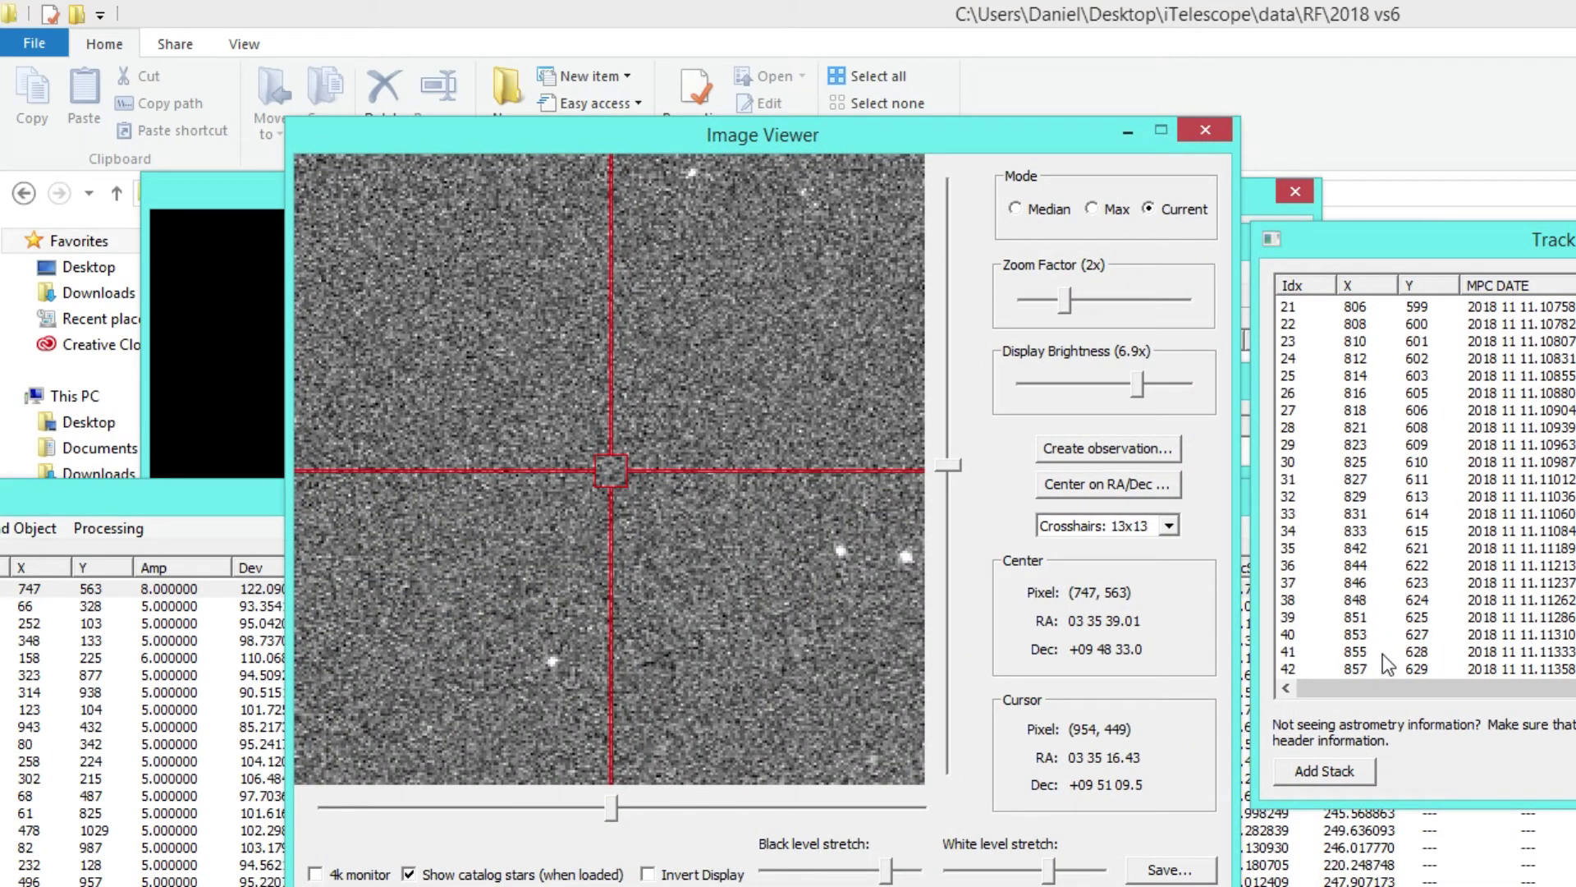
pyautogui.scroll(-20, 1375, 652)
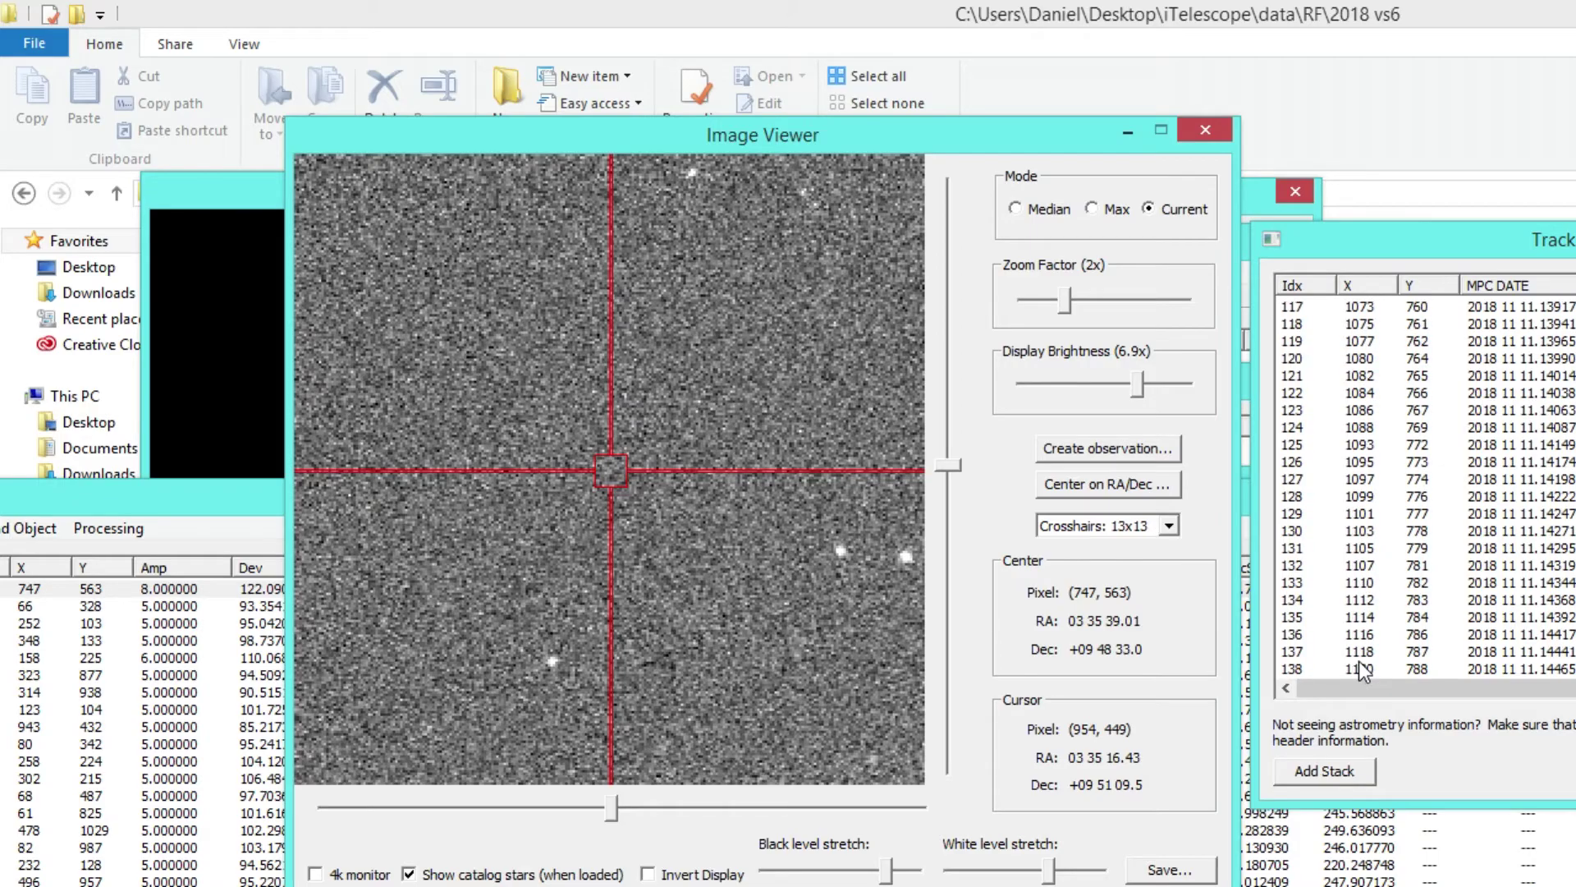
pyautogui.hotkey('ctrl', 'a')
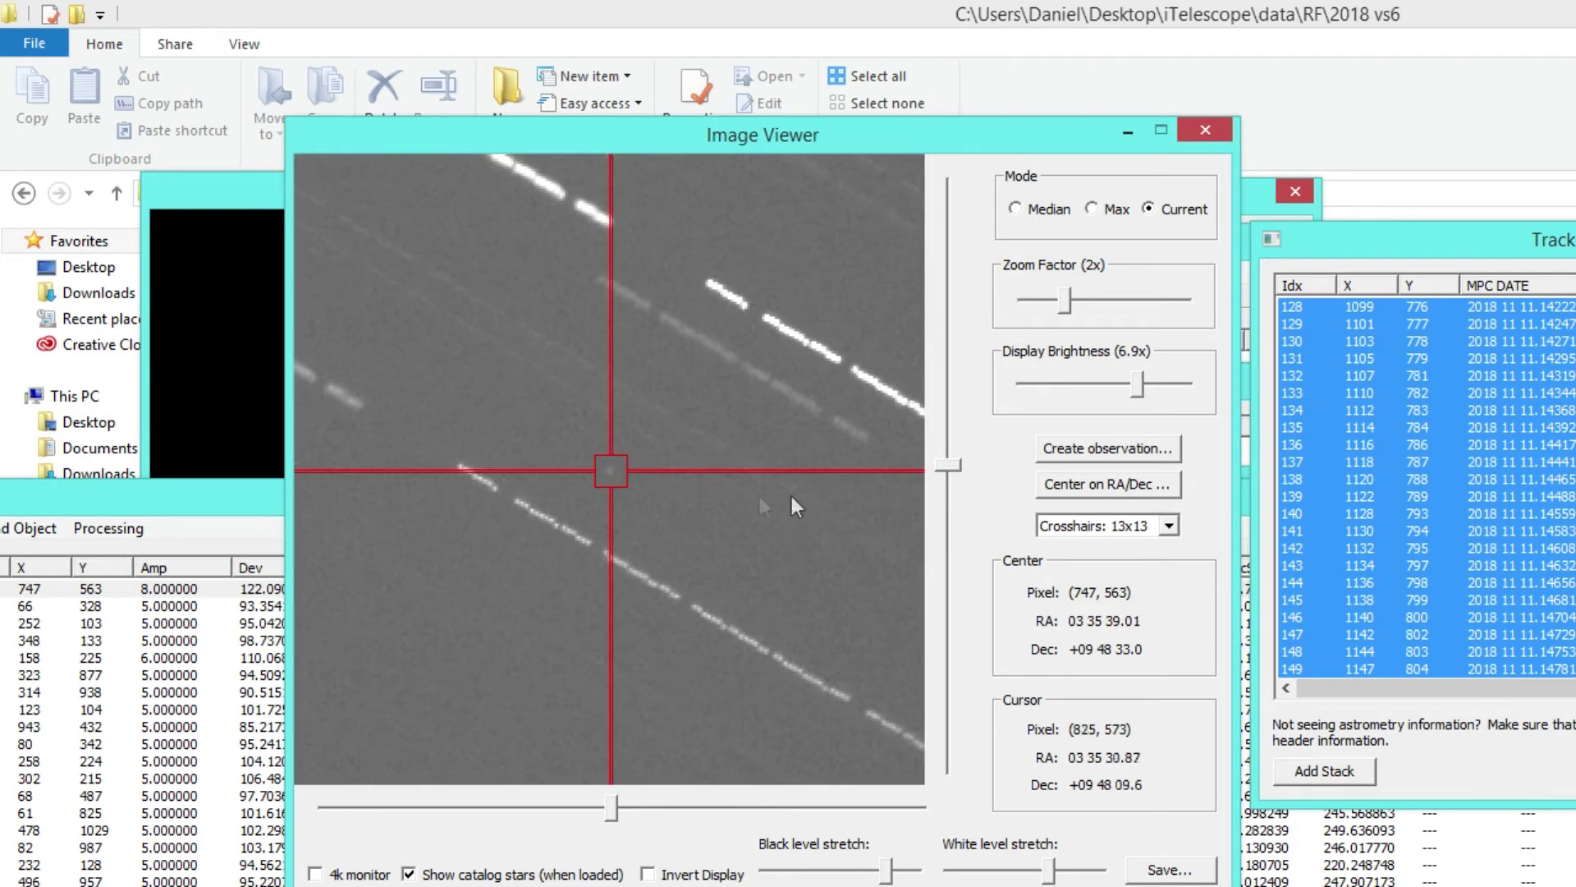
pyautogui.moveTo(1072, 303)
pyautogui.mouseDown()
pyautogui.moveTo(1147, 304)
pyautogui.moveTo(1084, 304)
pyautogui.mouseUp()
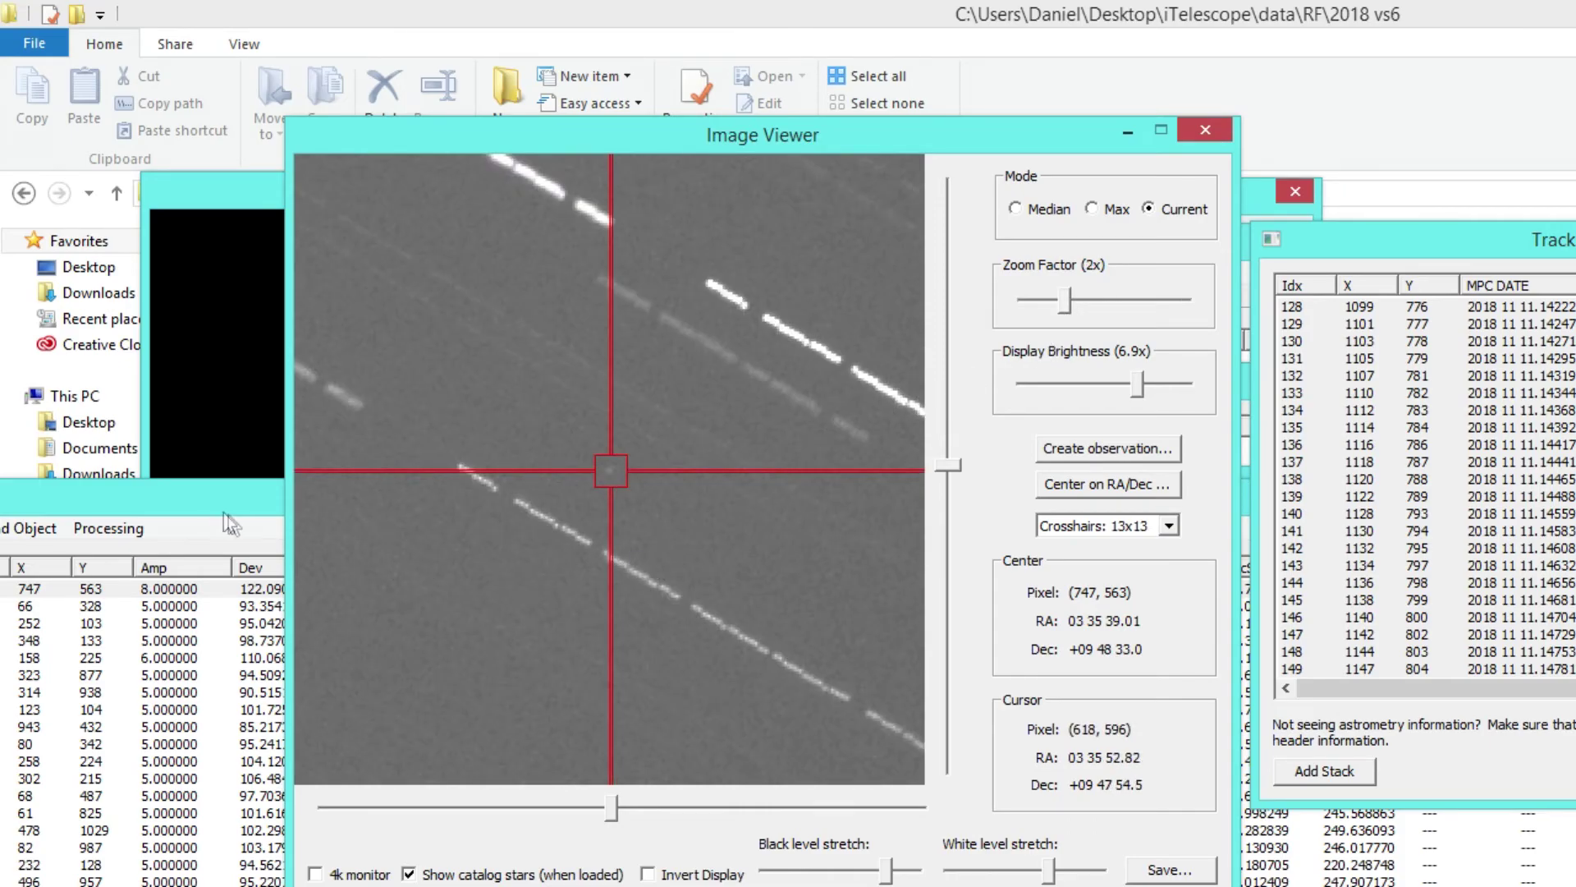
pyautogui.moveTo(224, 513); pyautogui.dragTo(279, 540)
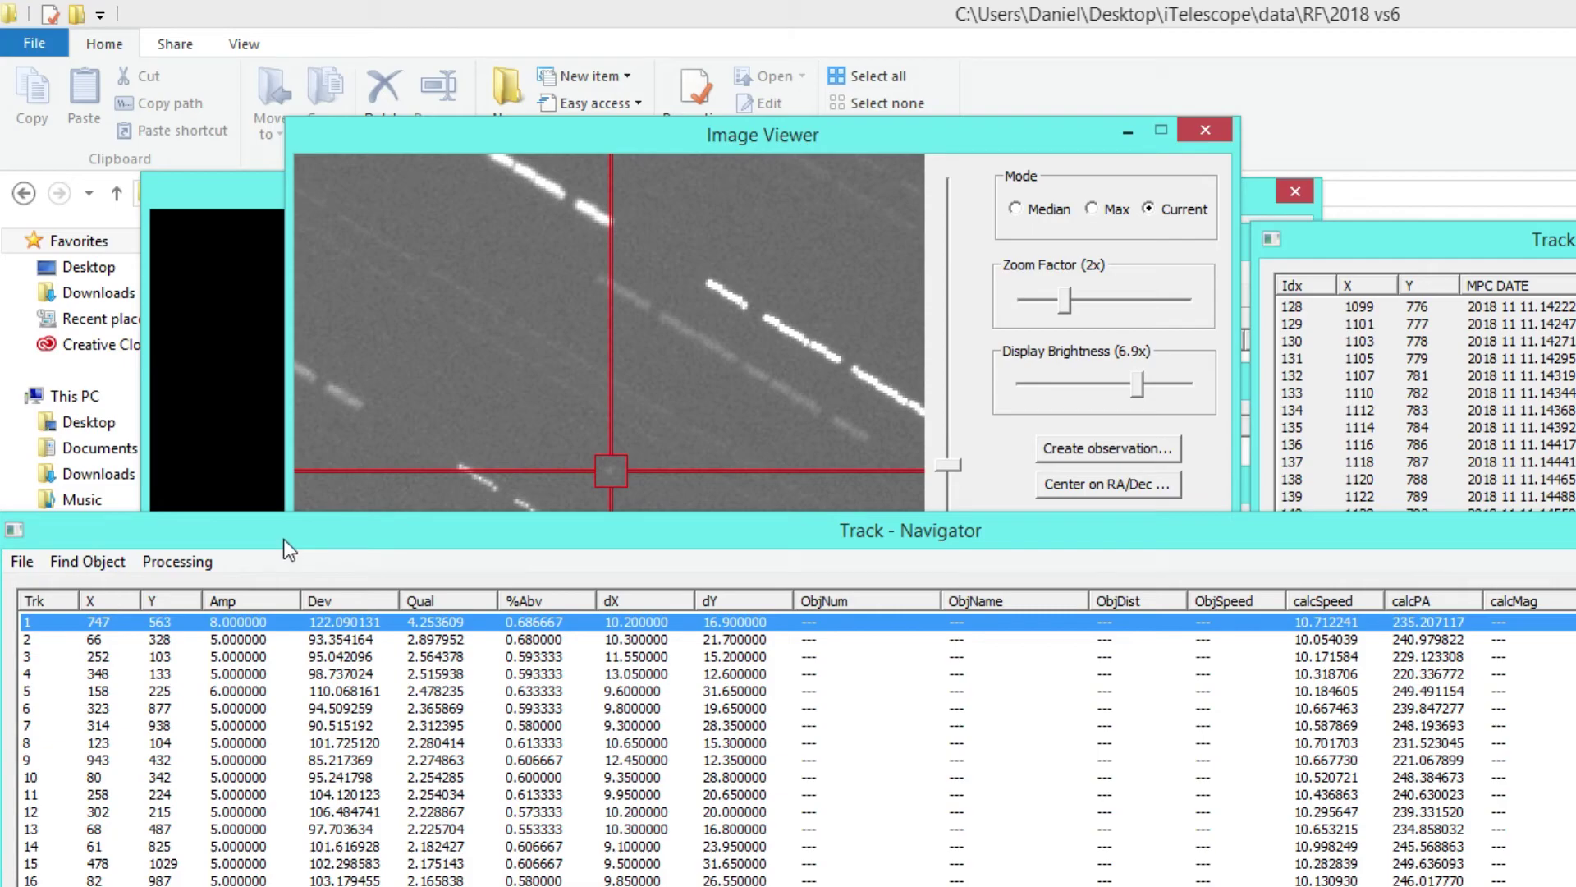